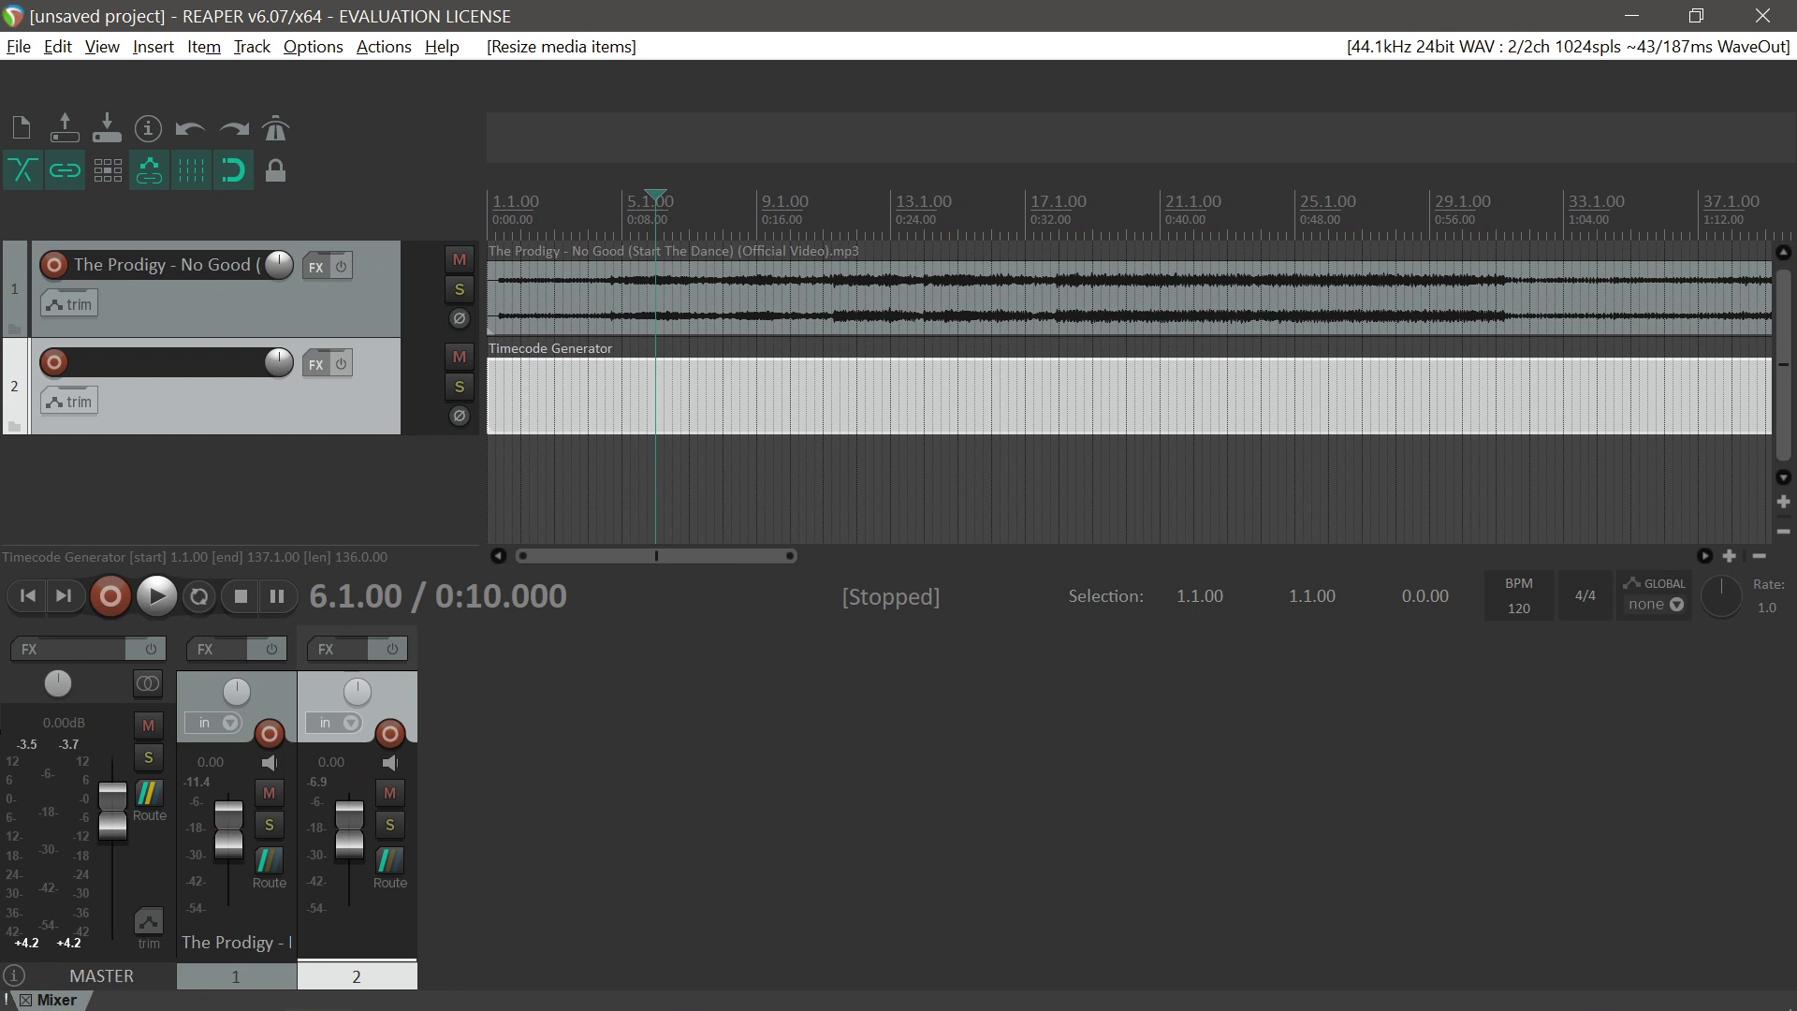
Step: Switch to loopMIDI to check the loopback MIDI port, and return to REAPER
key("alt+Tab")
key("alt+Tab")
key("alt+Tab")
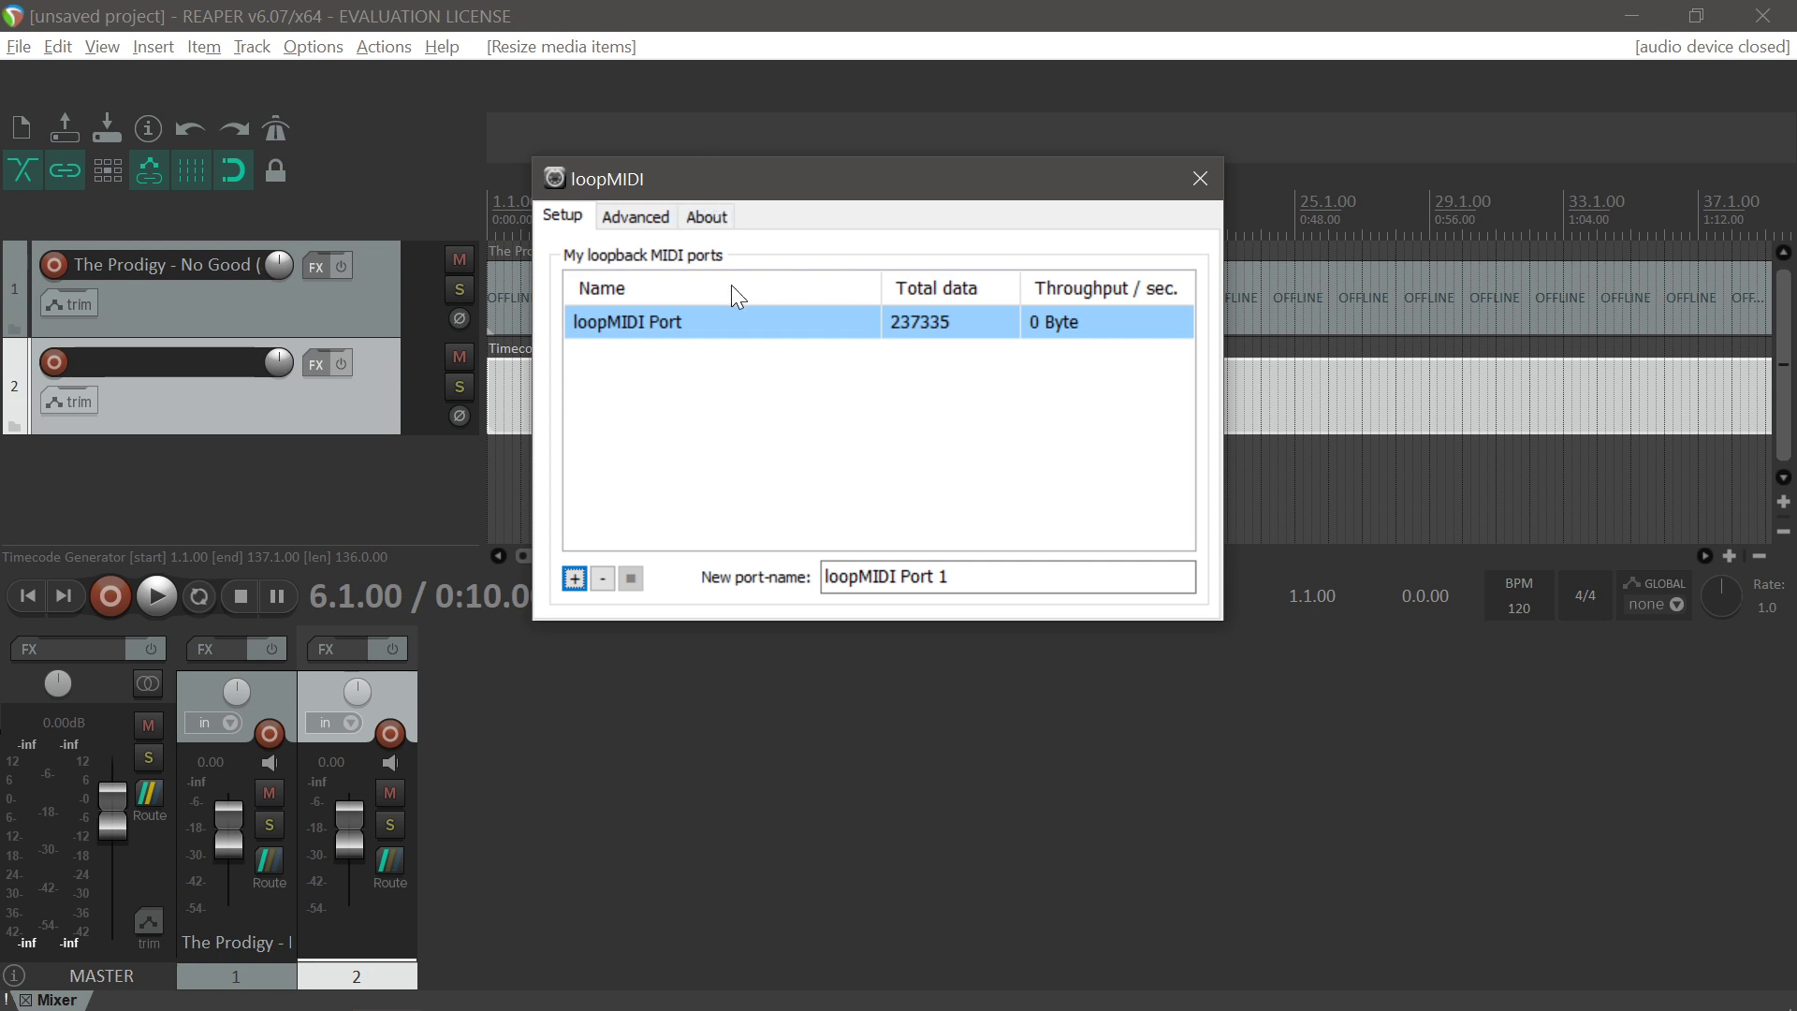
left_click(730, 93)
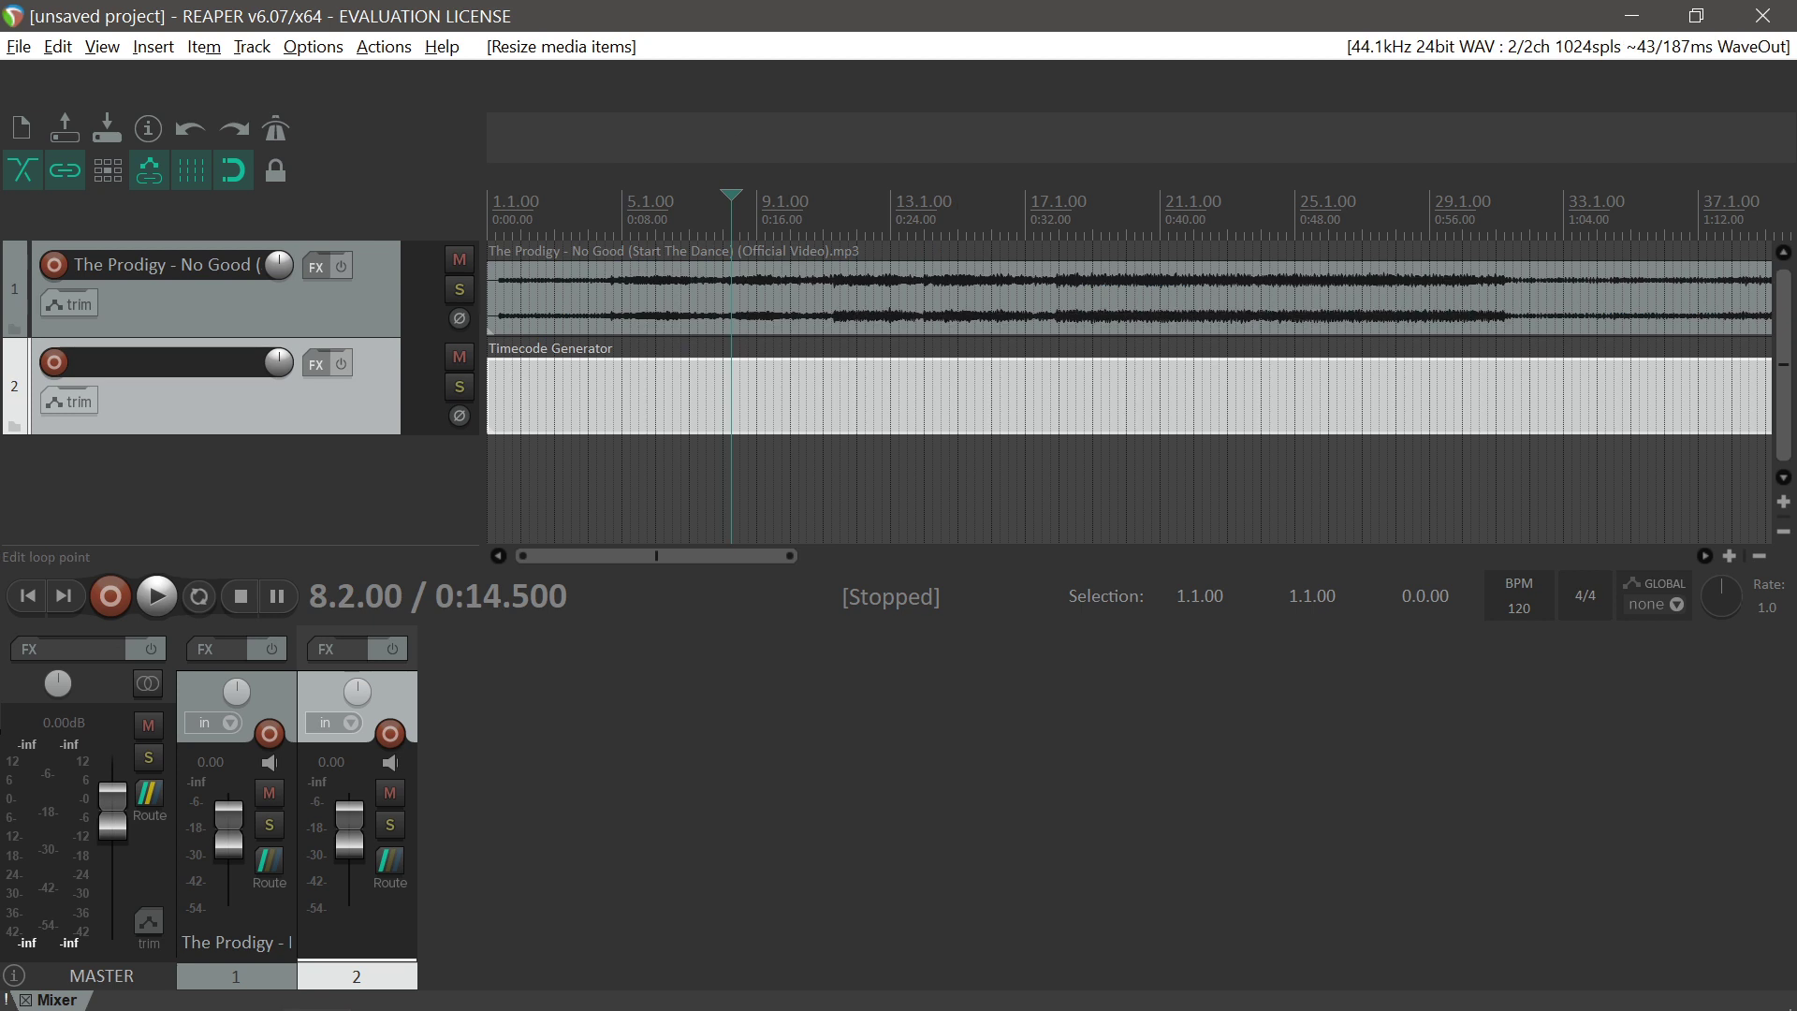
Step: Set the Timecode Generator item's source to send MIDI (MTC) at a frame rate of 30.00
right_click(767, 406)
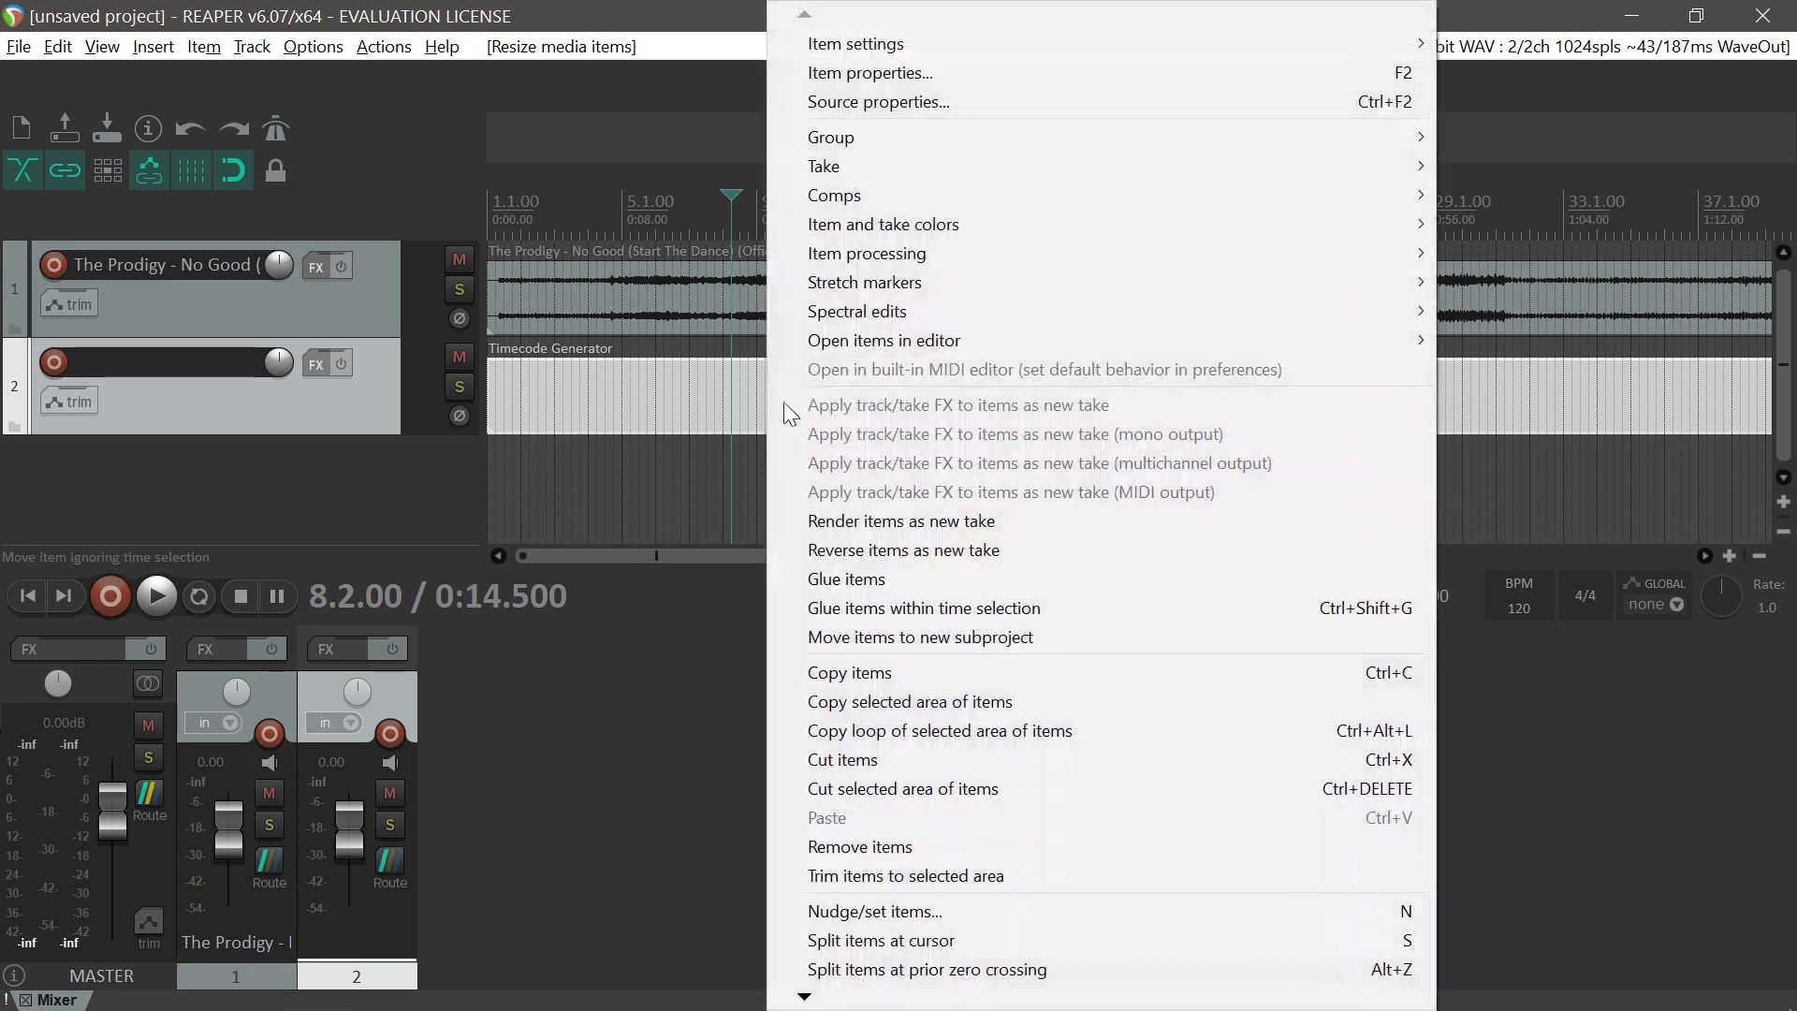
left_click(897, 79)
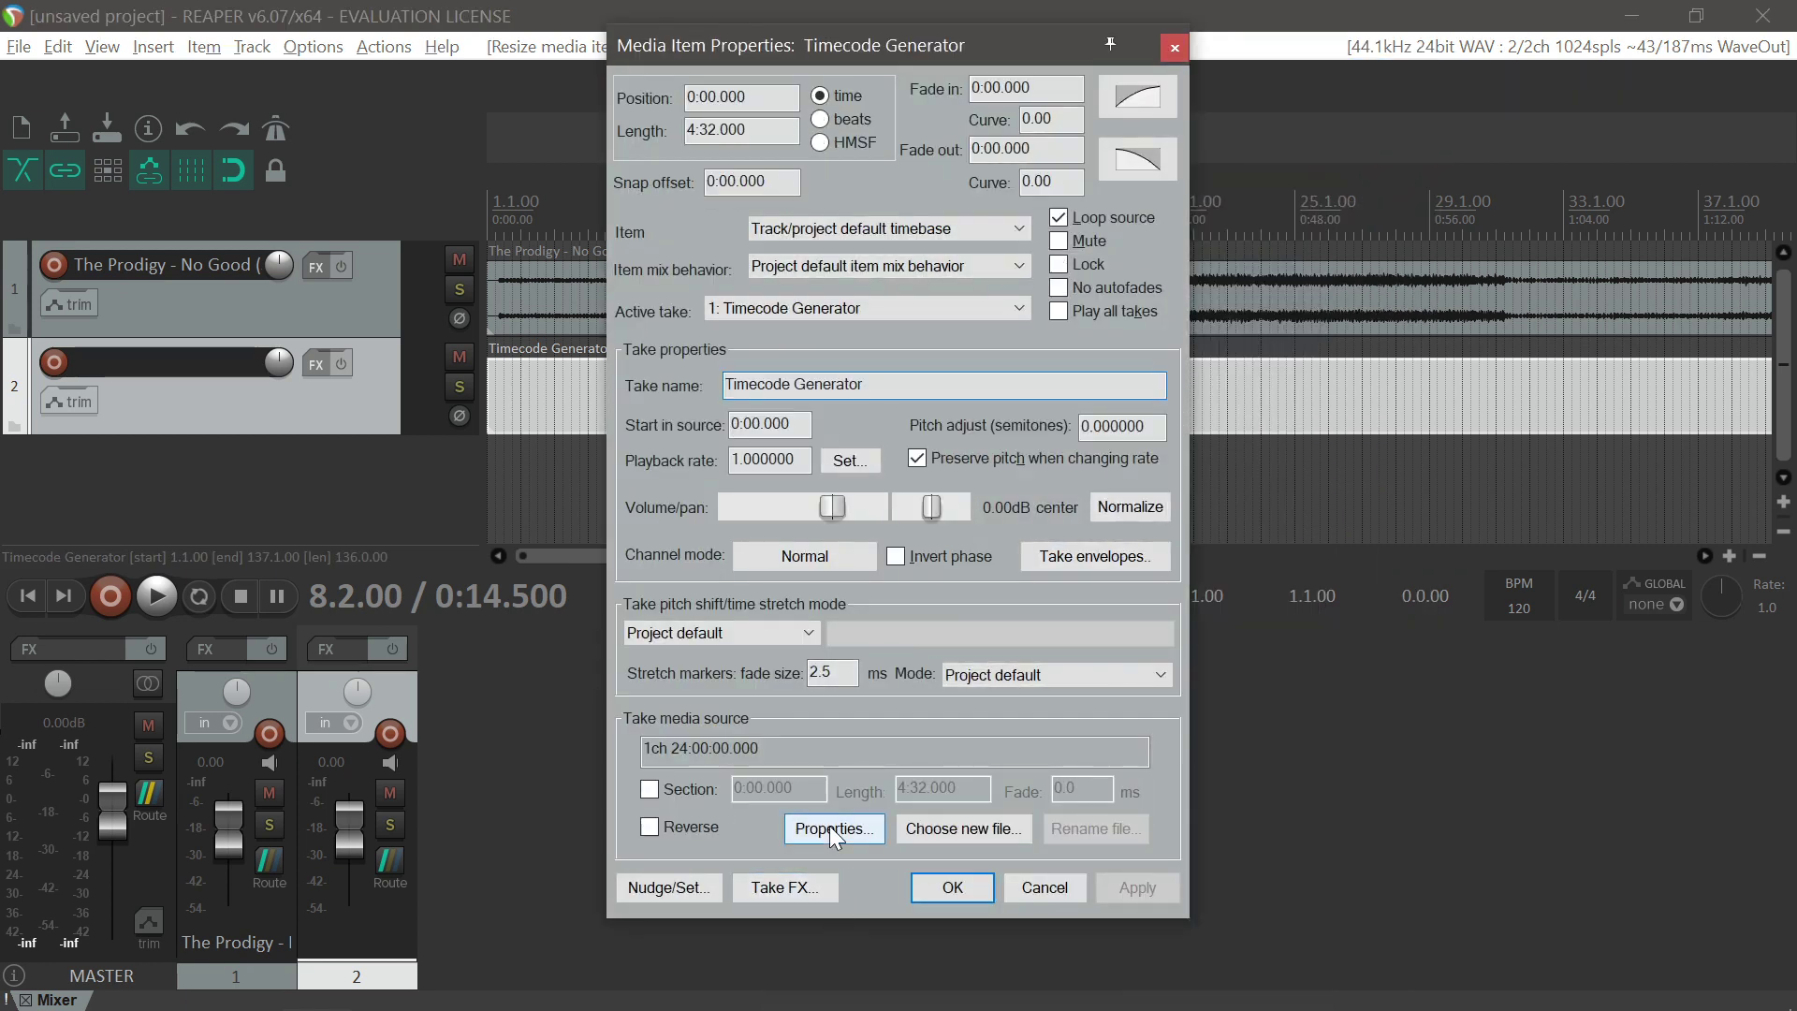
left_click(829, 825)
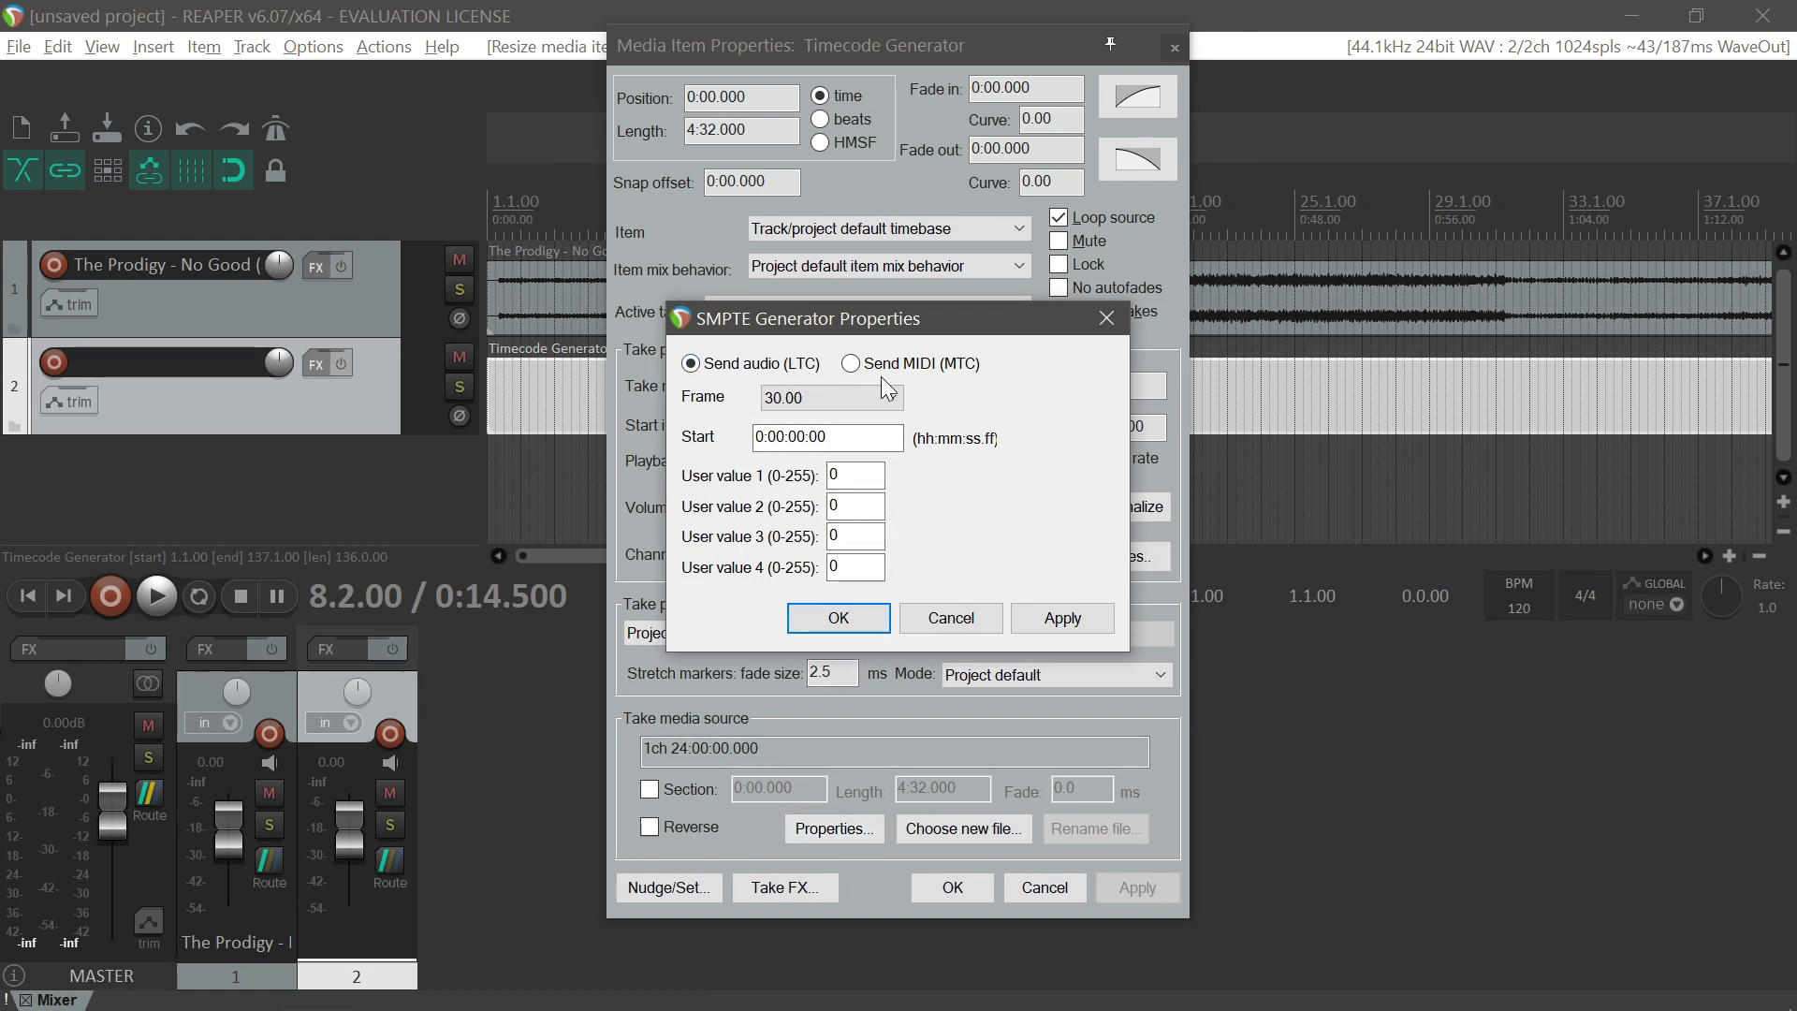
left_click(854, 365)
left_click(857, 397)
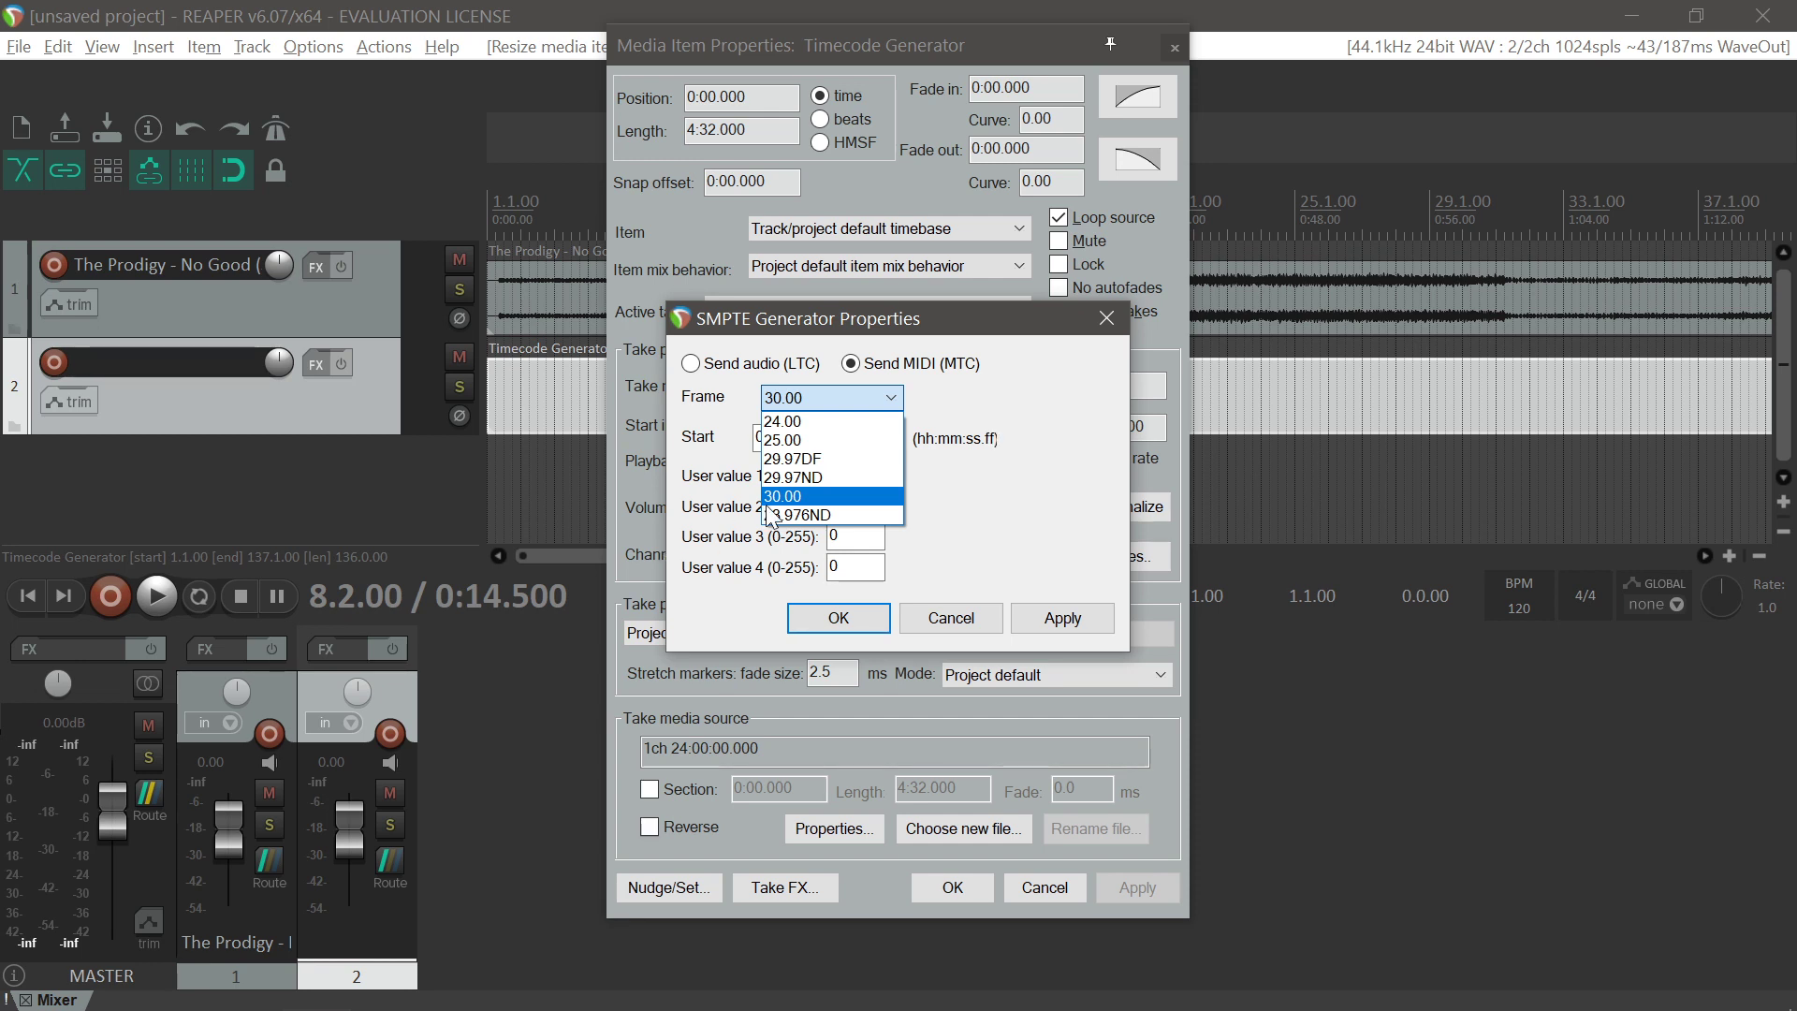
left_click(844, 497)
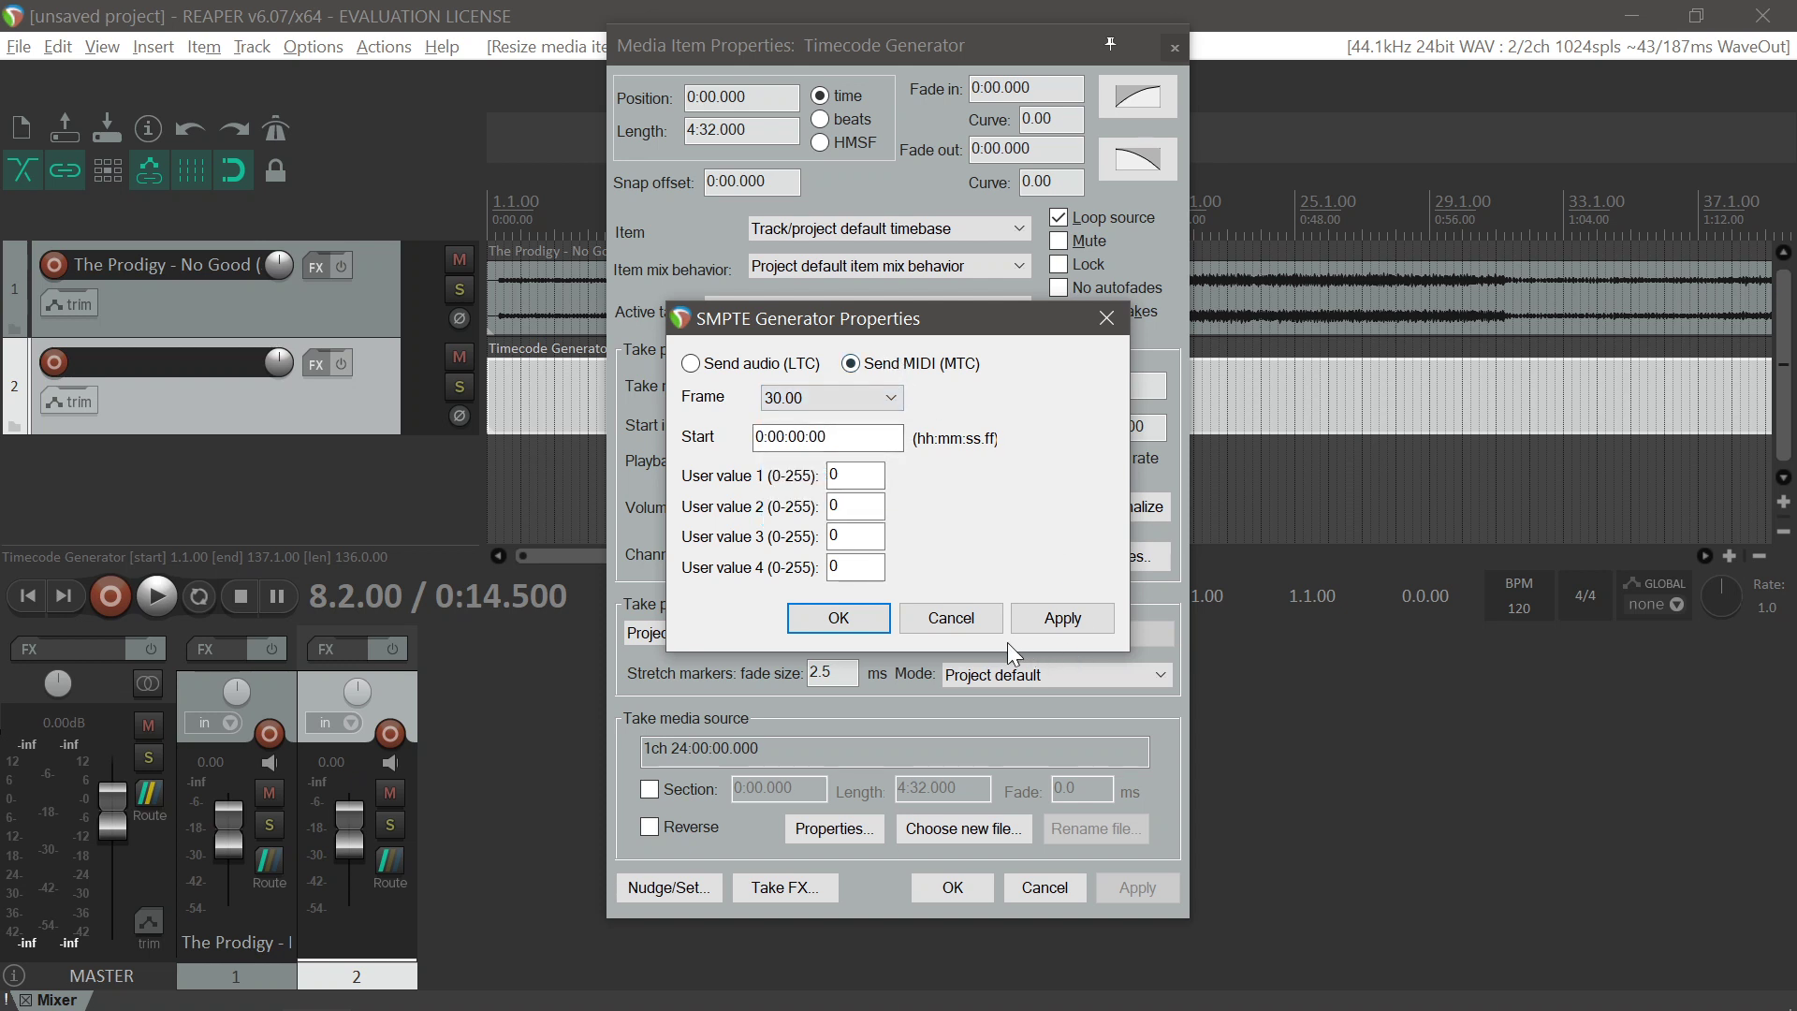
left_click(848, 621)
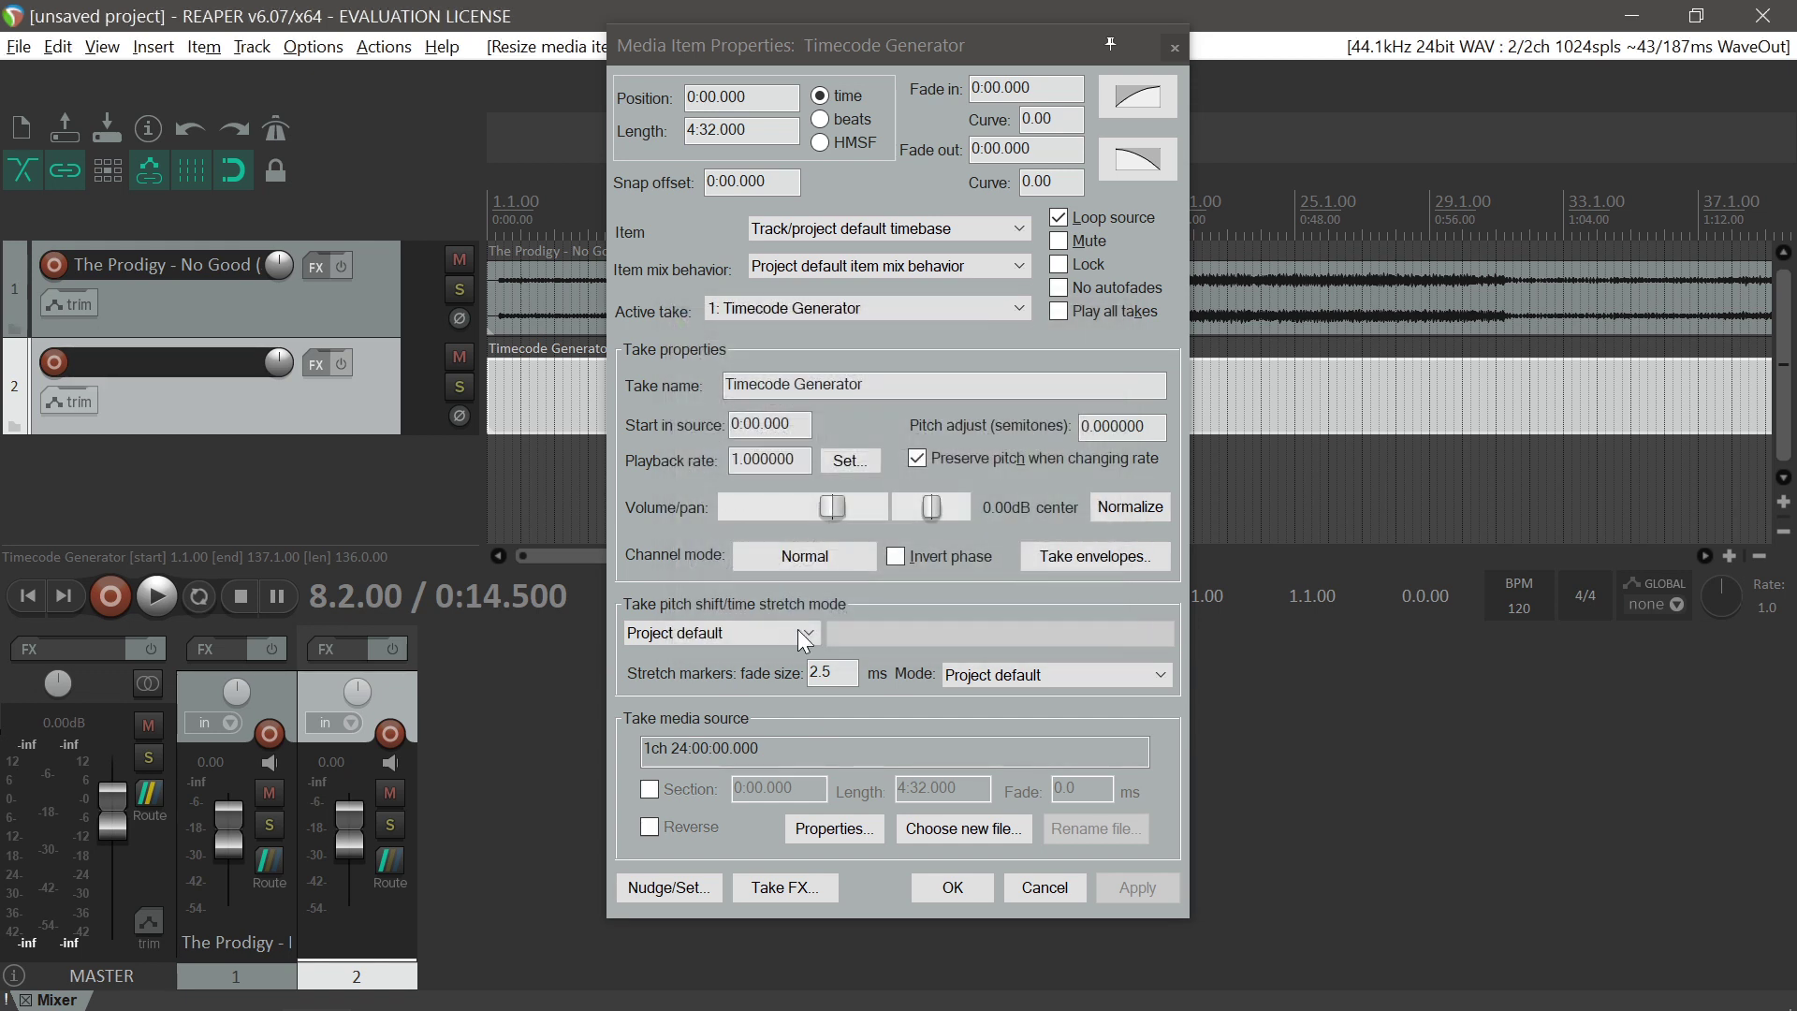
left_click(952, 889)
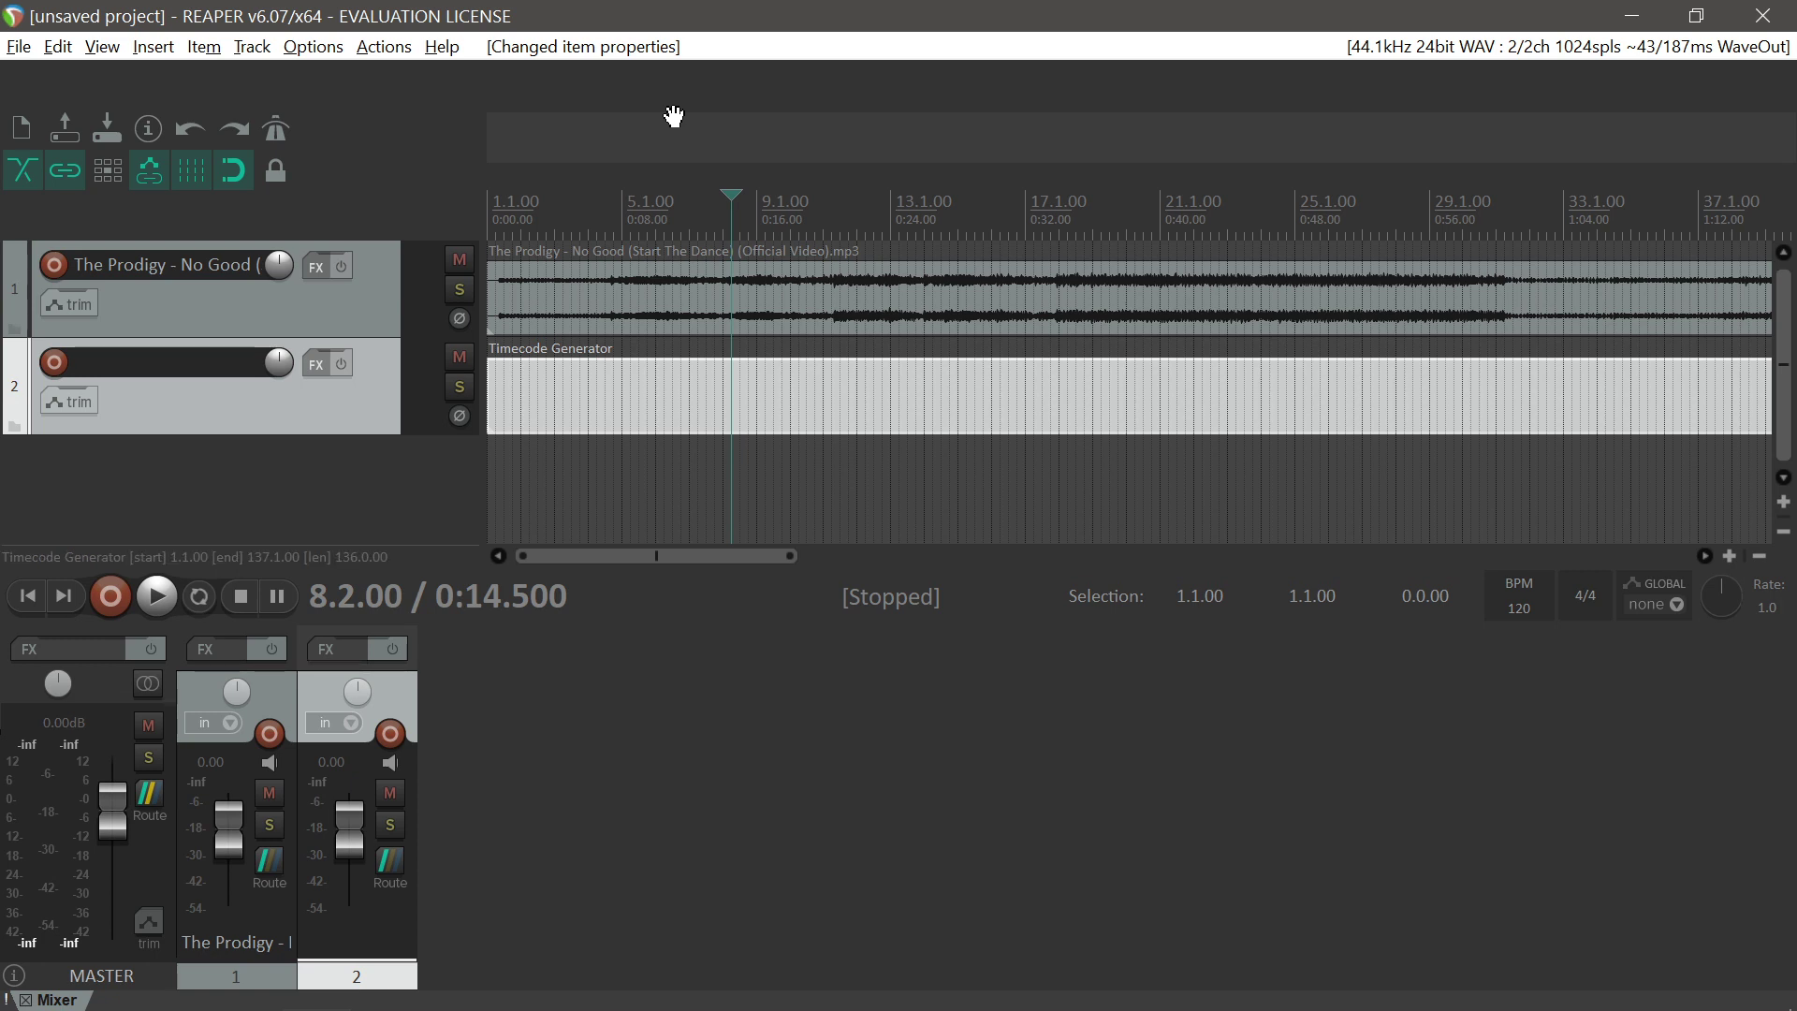
Step: Enable loopMIDI Port as a MIDI output device in the preferences
key("ctrl+p")
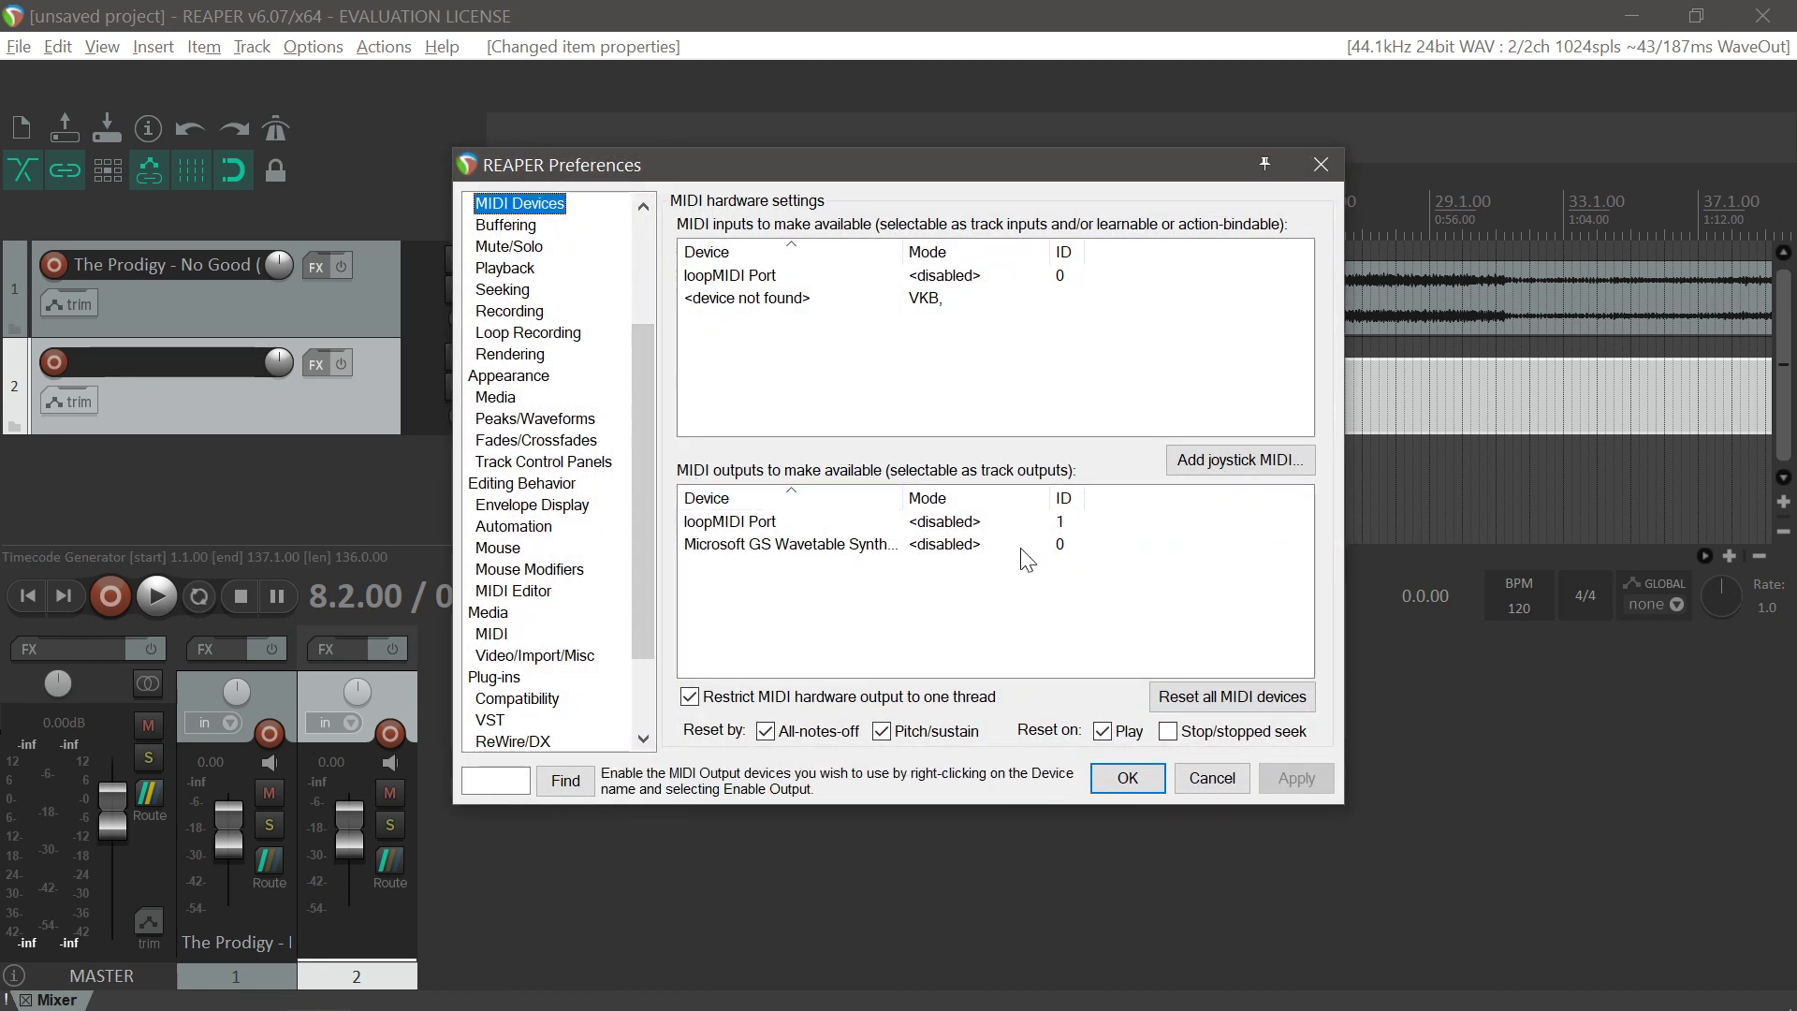
right_click(941, 520)
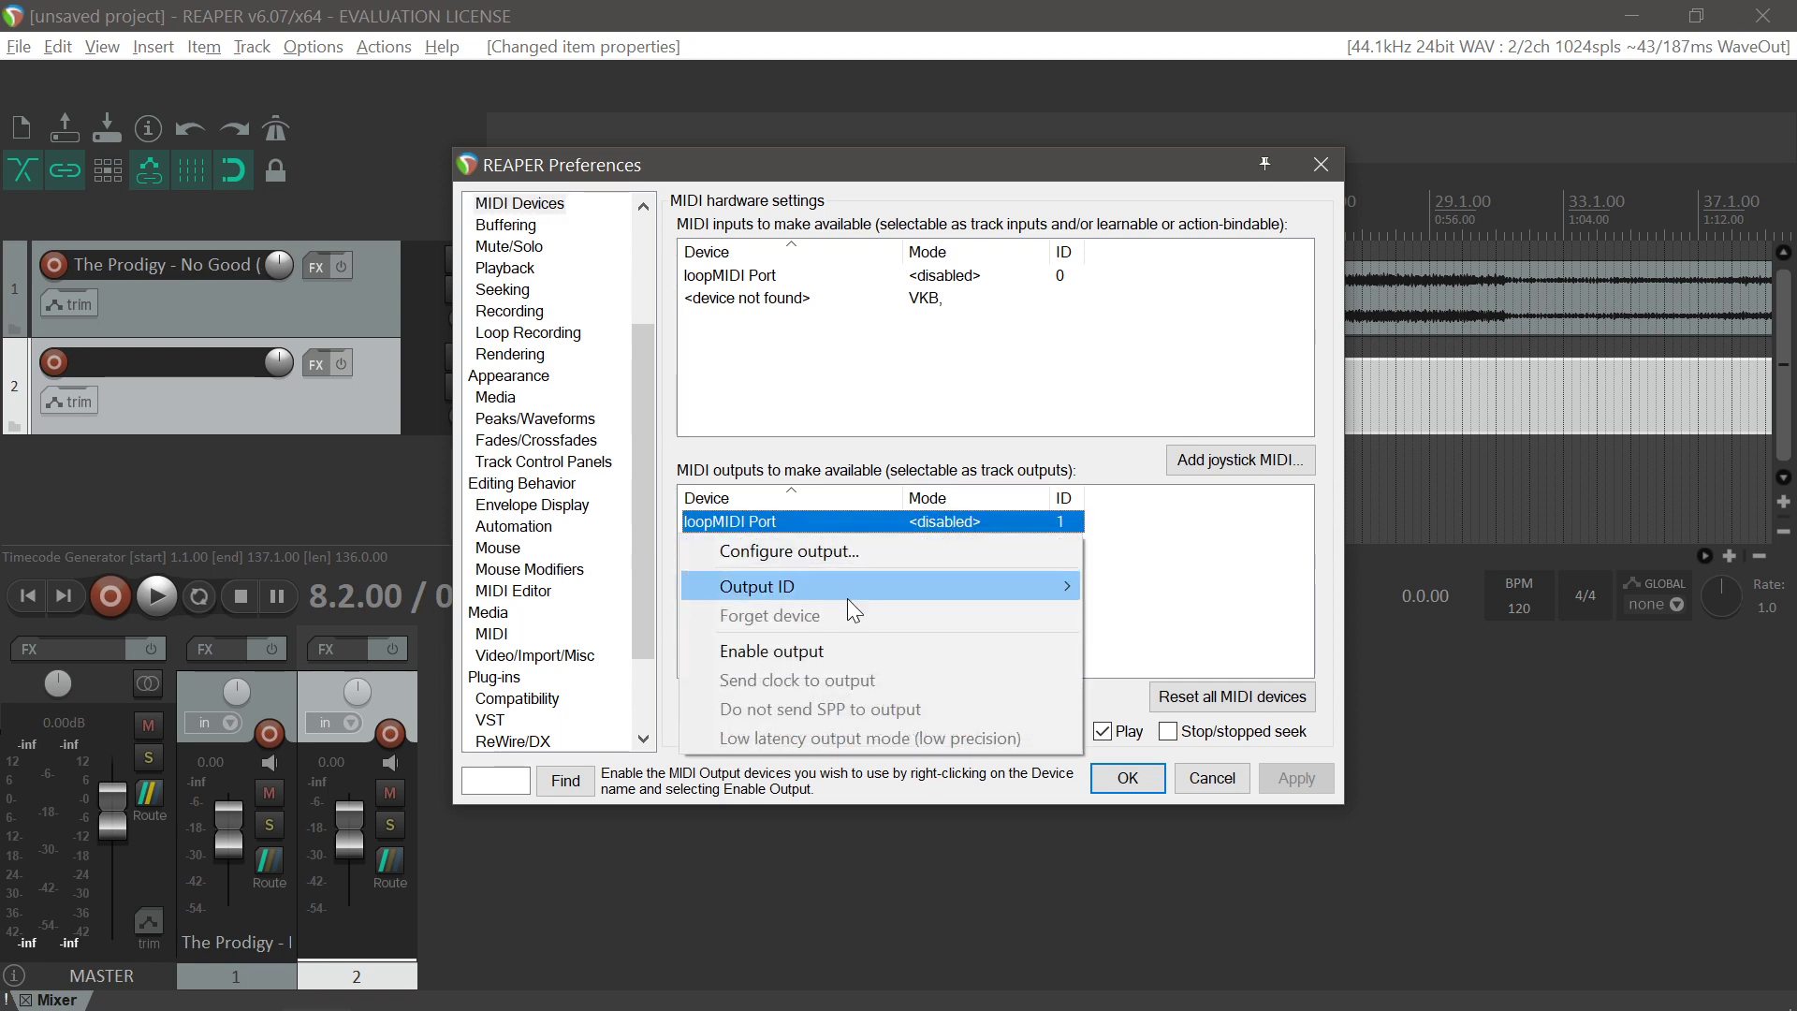
left_click(780, 650)
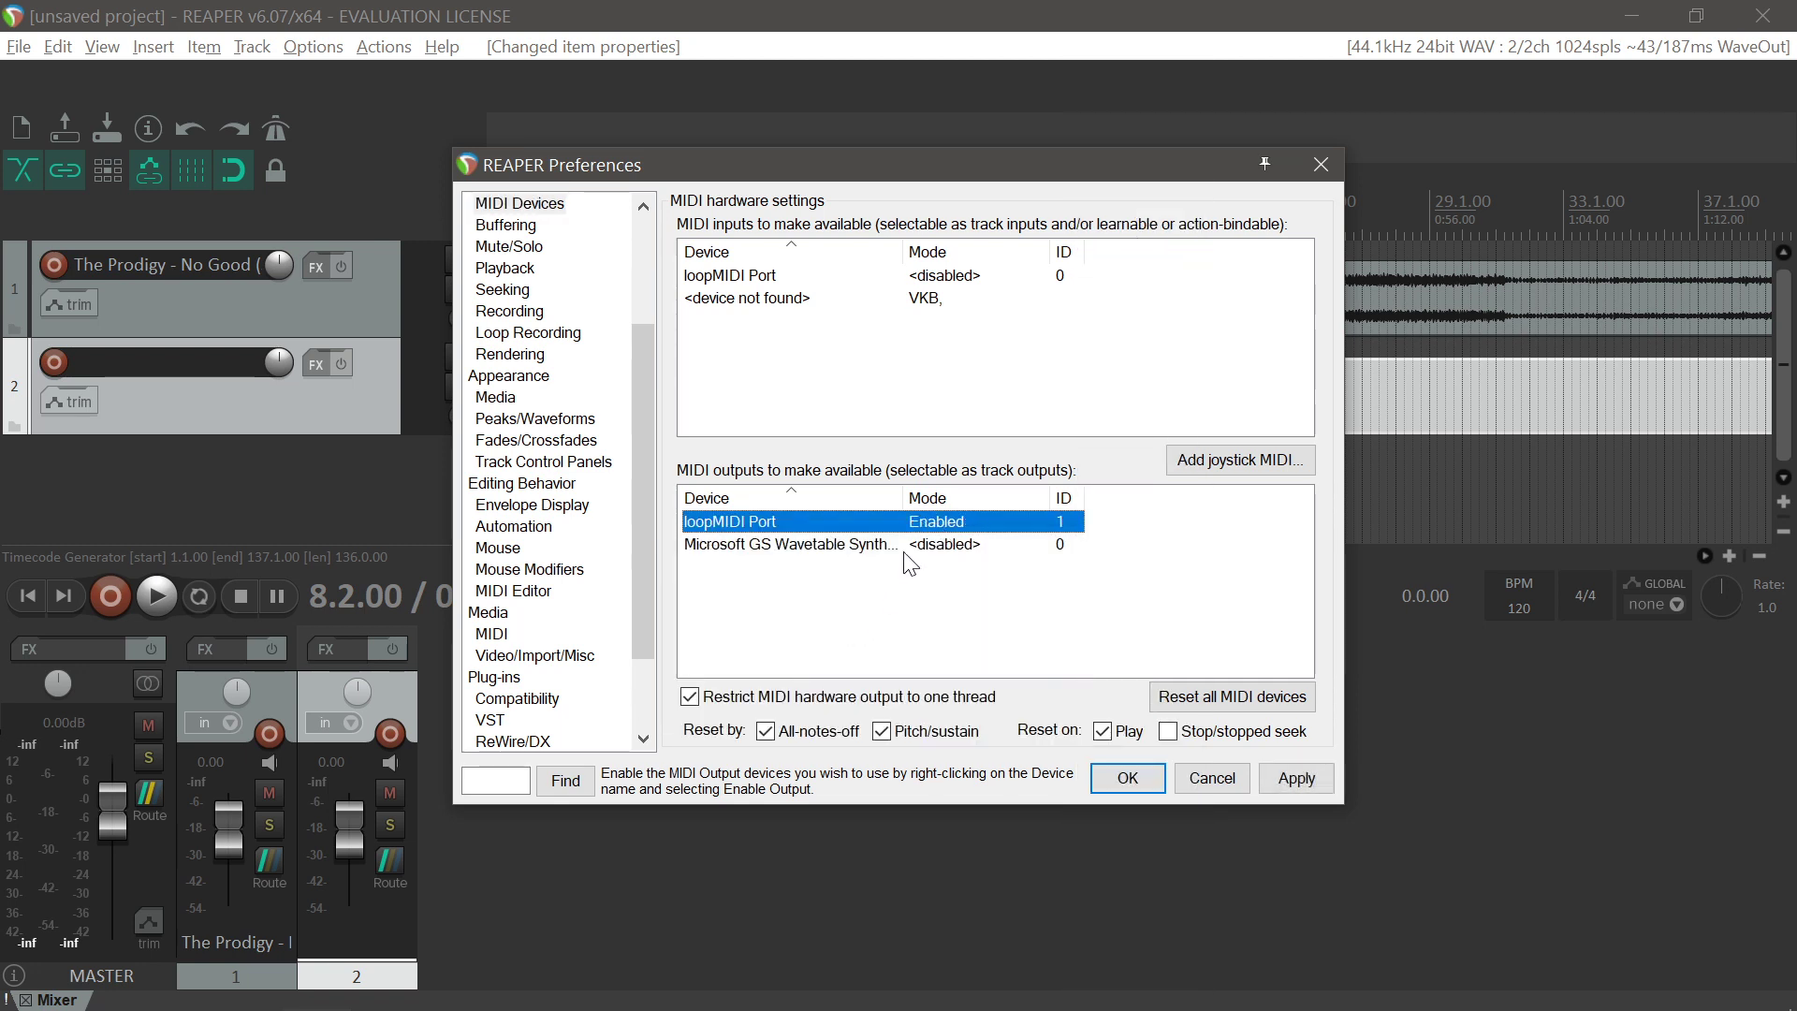
left_click(1121, 784)
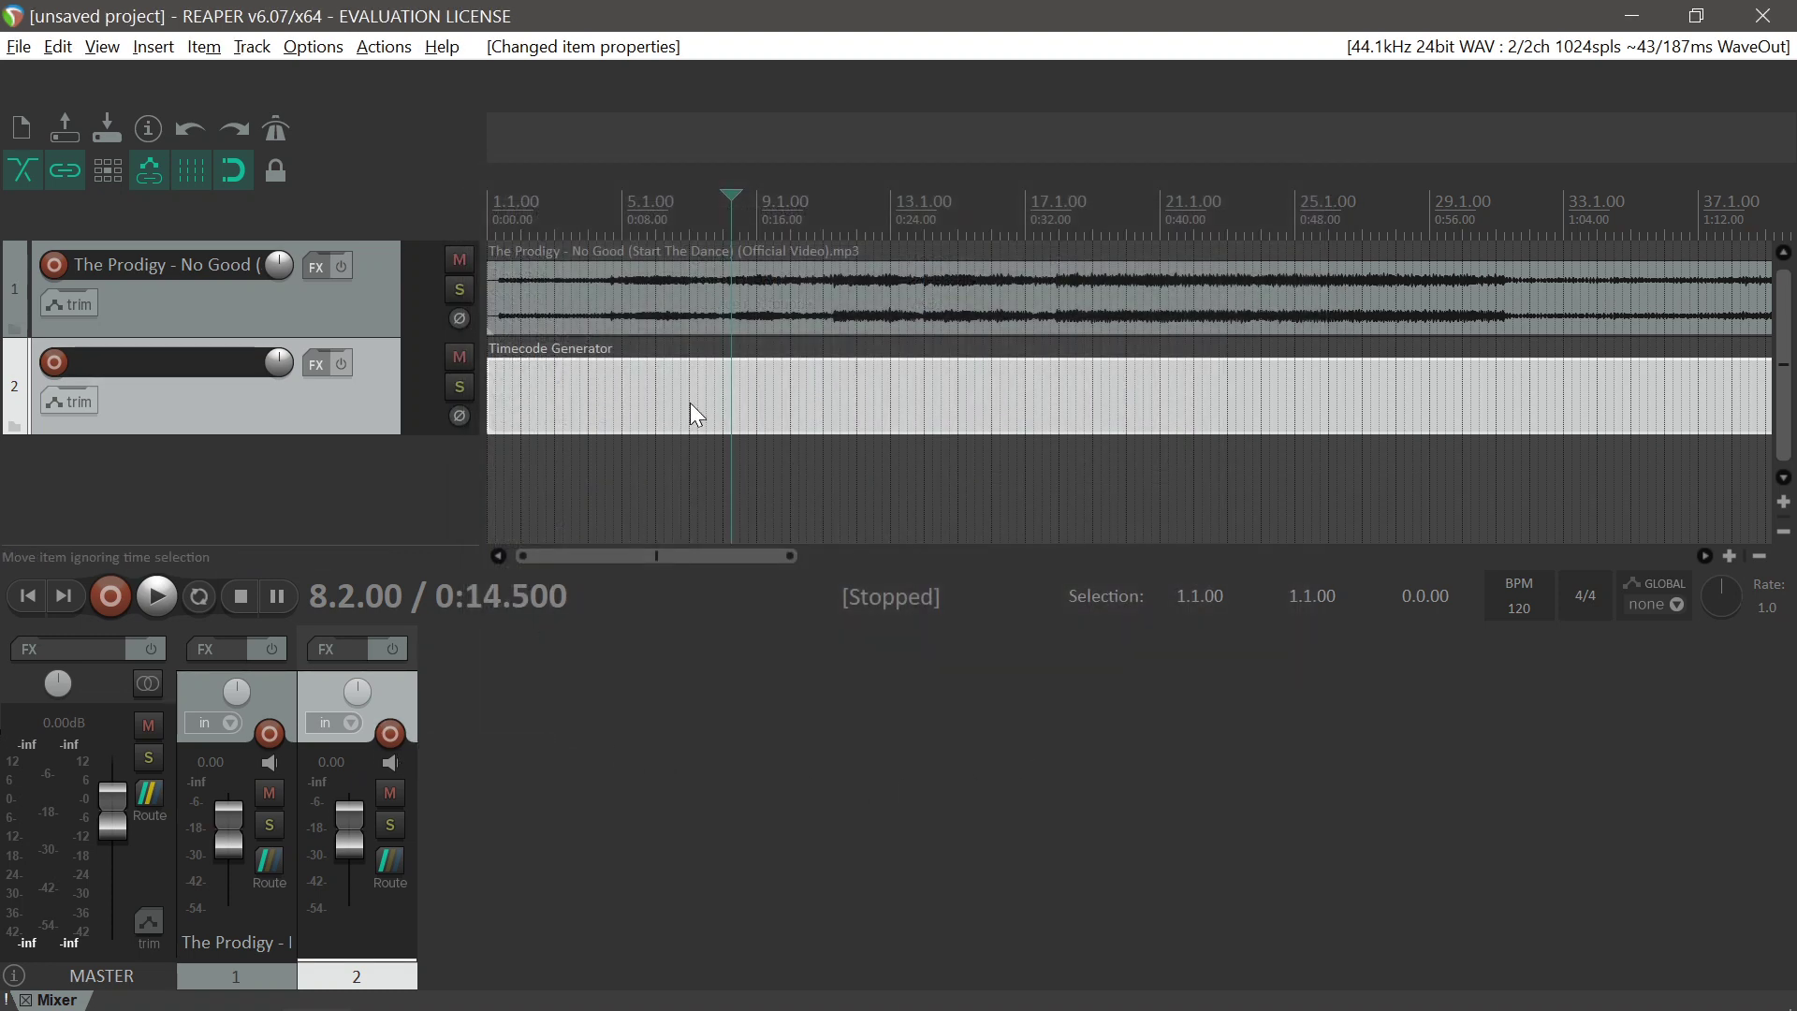
Step: Route track 2's MIDI hardware output to loopMIDI Port
left_click(389, 863)
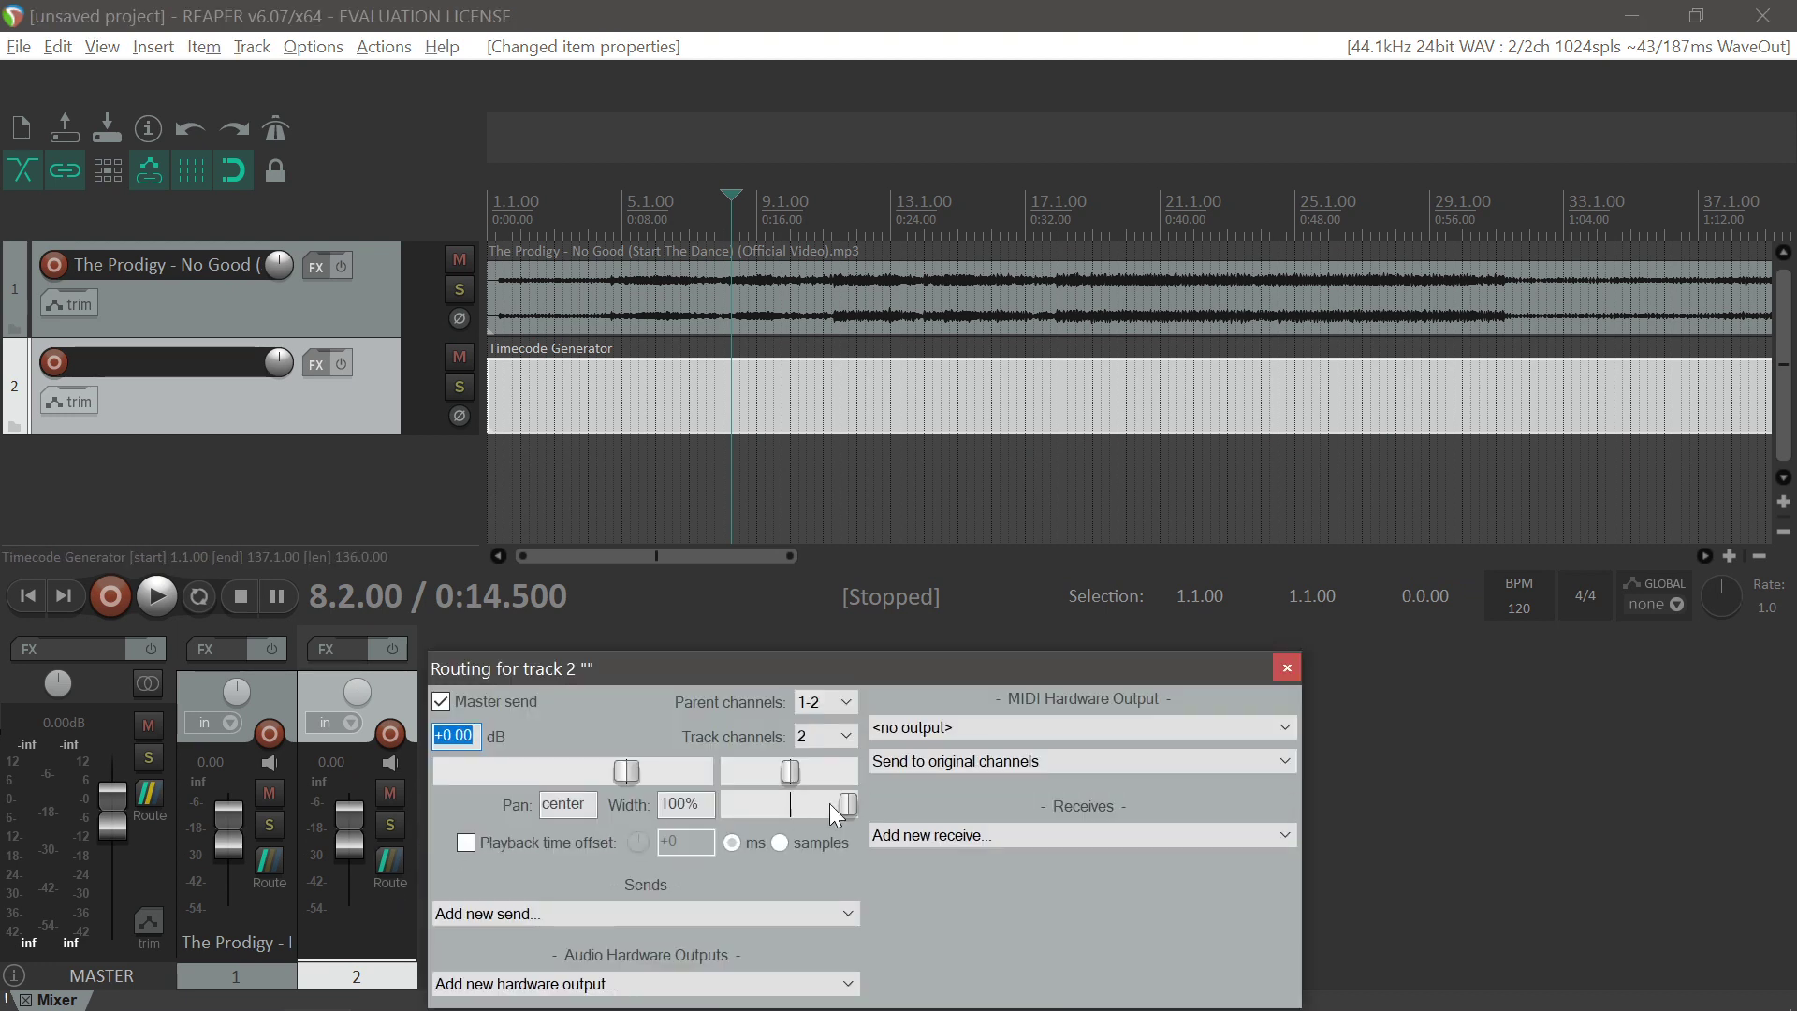
left_click(946, 728)
left_click(936, 769)
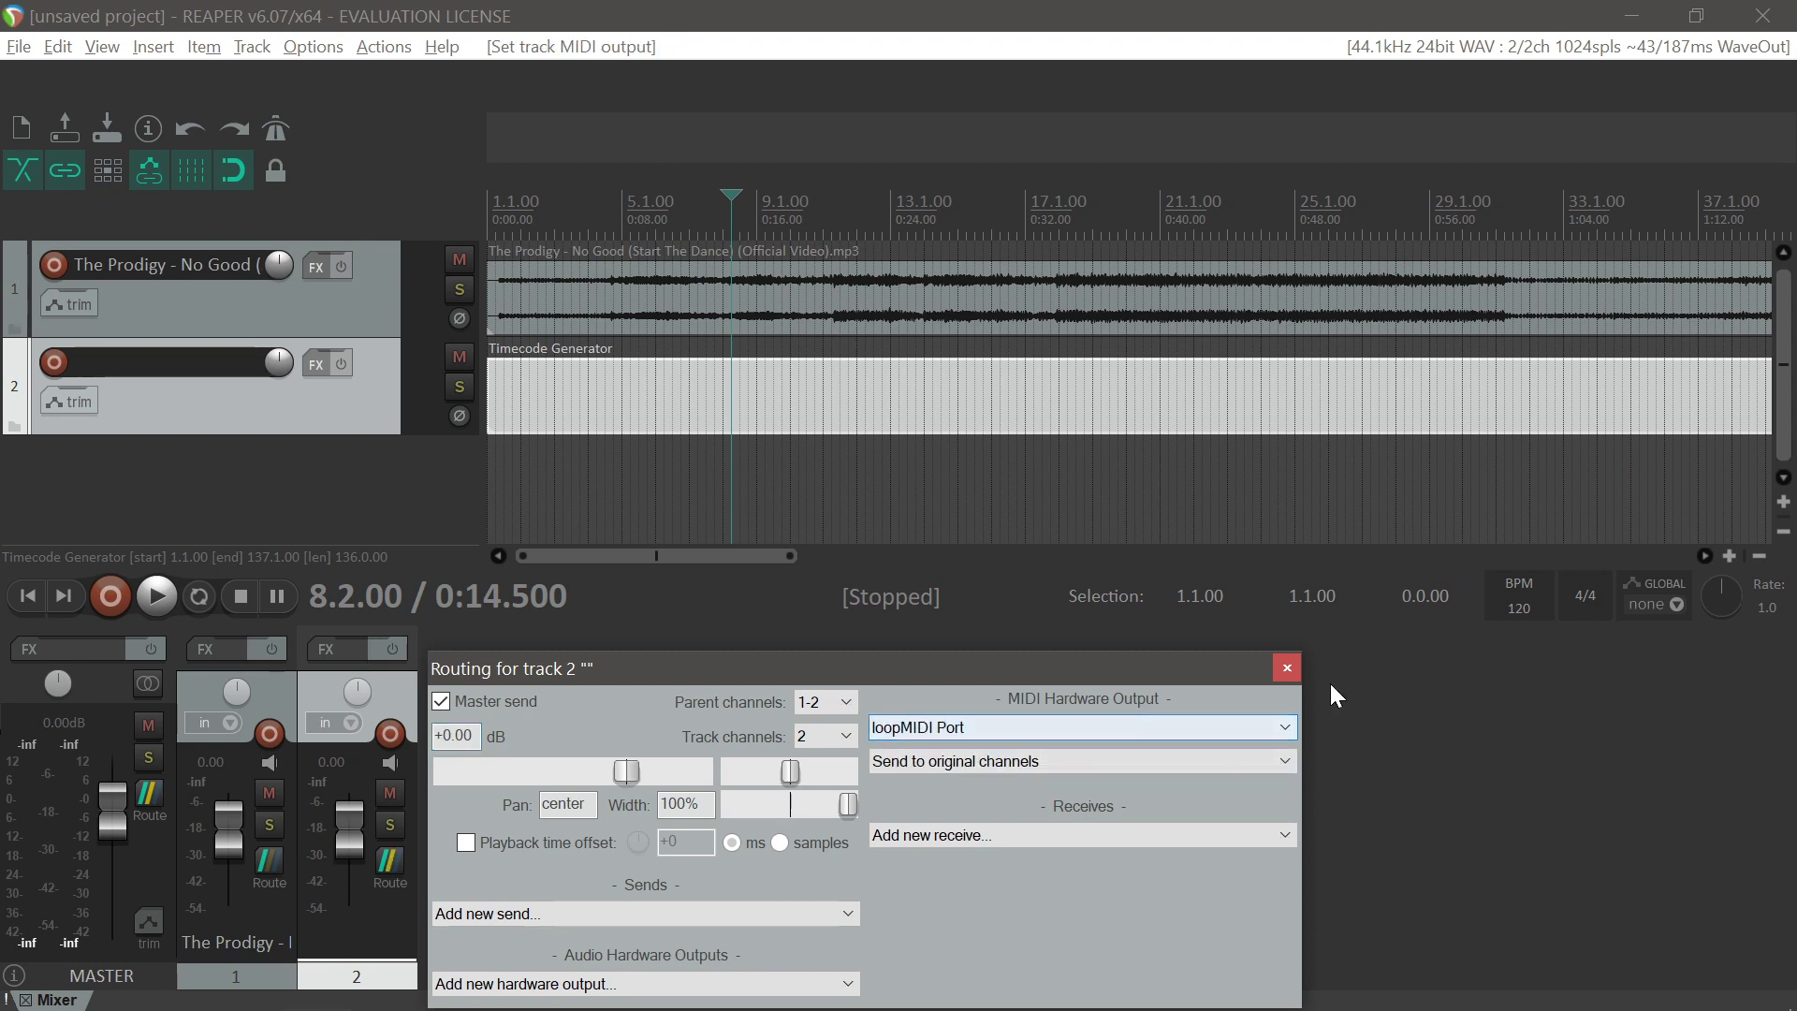
left_click(1287, 669)
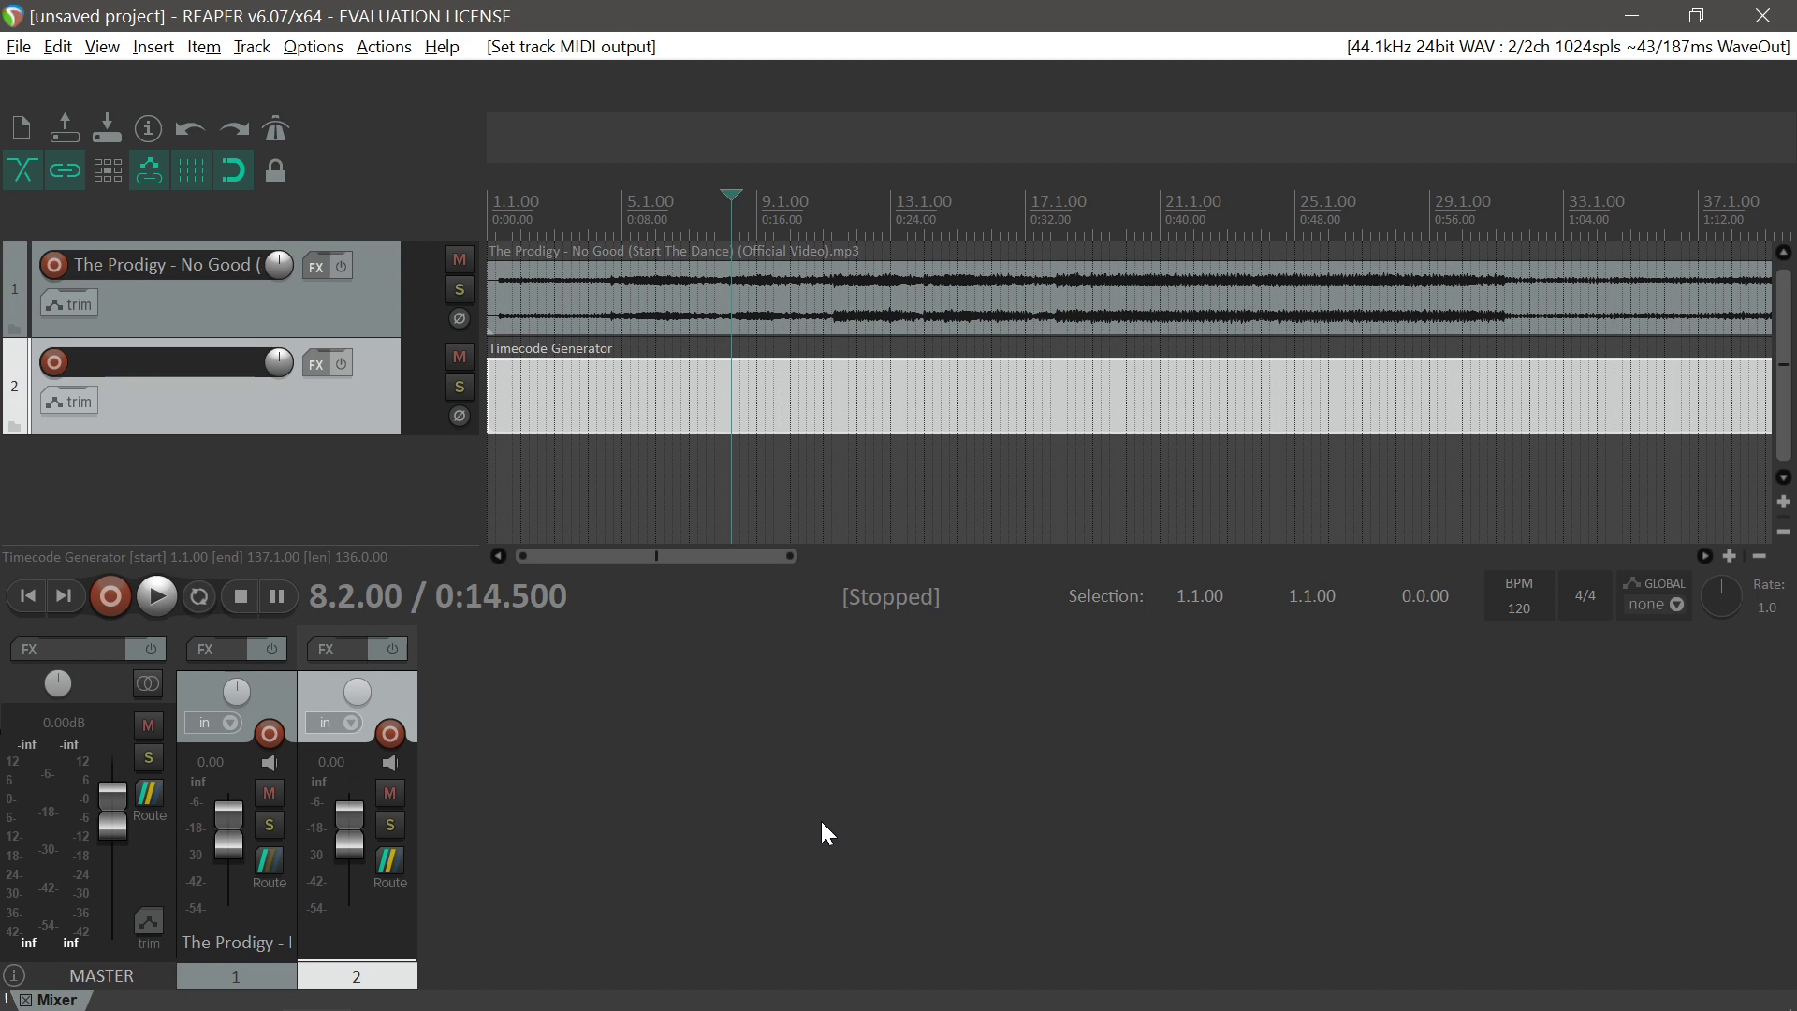
Step: Play the project briefly to test the timecode output, and move the edit cursor back to 2.1.00
key("space")
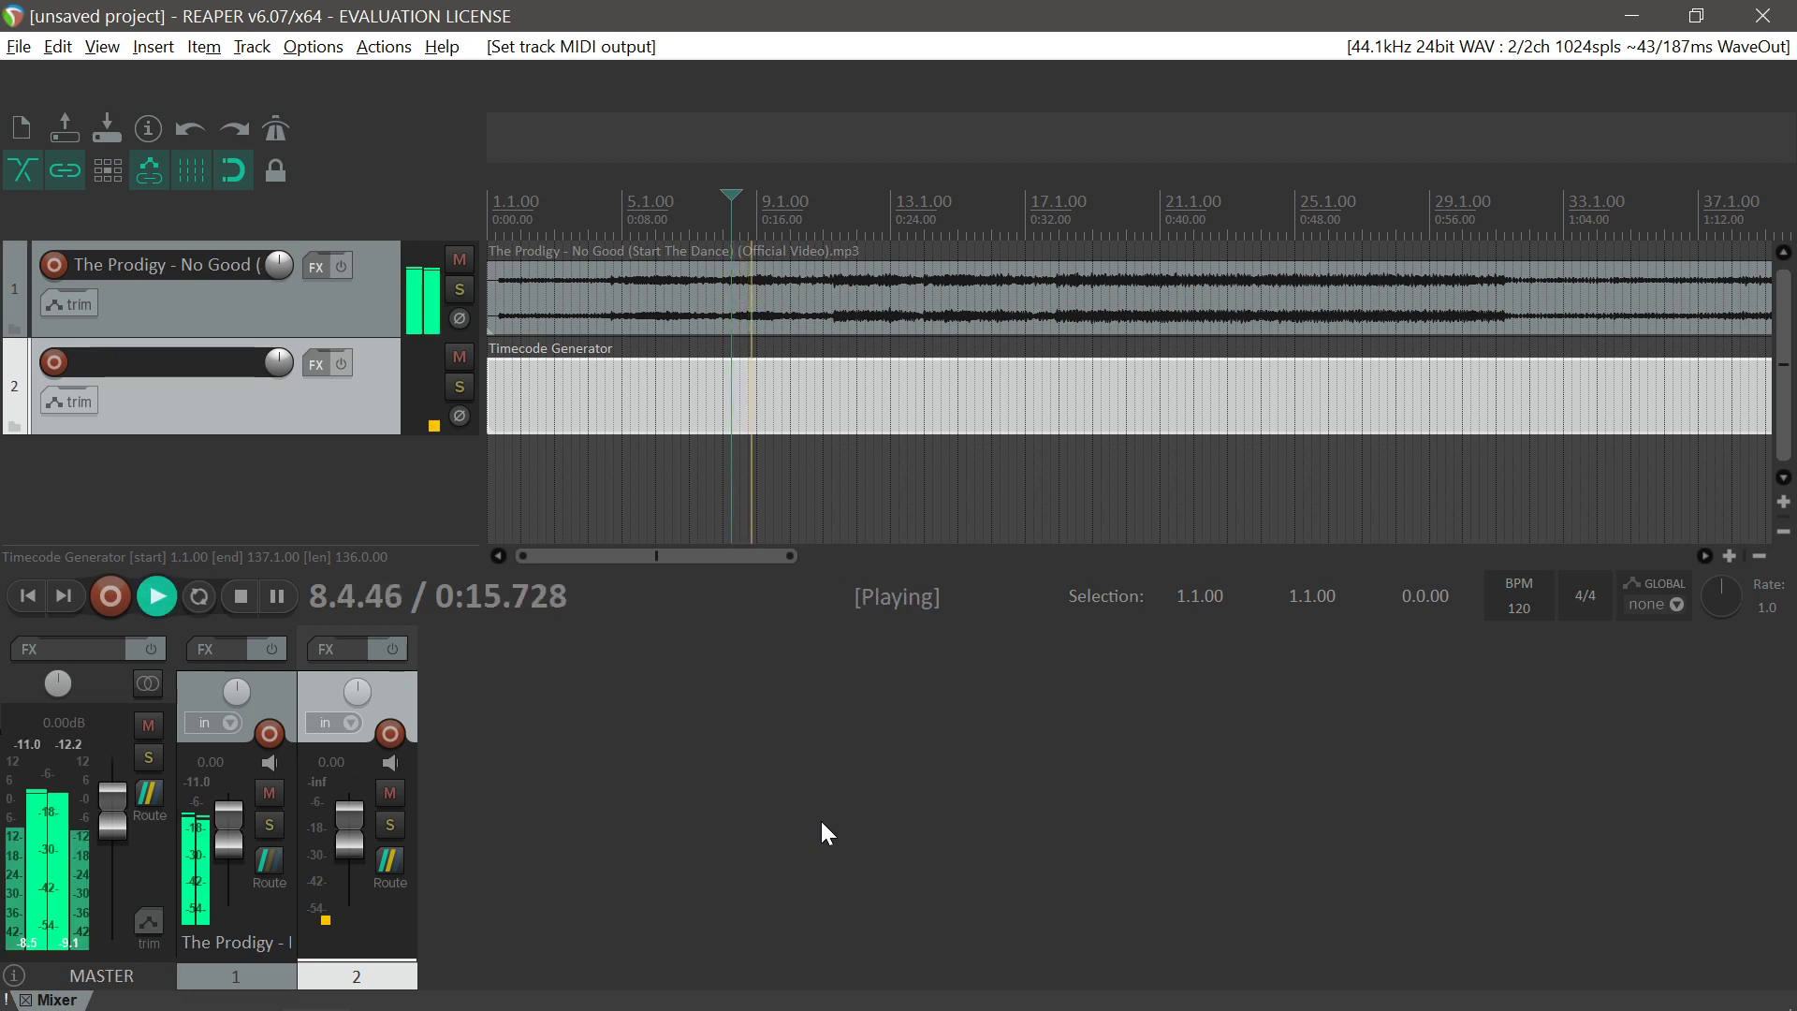
key("space")
left_click(522, 272)
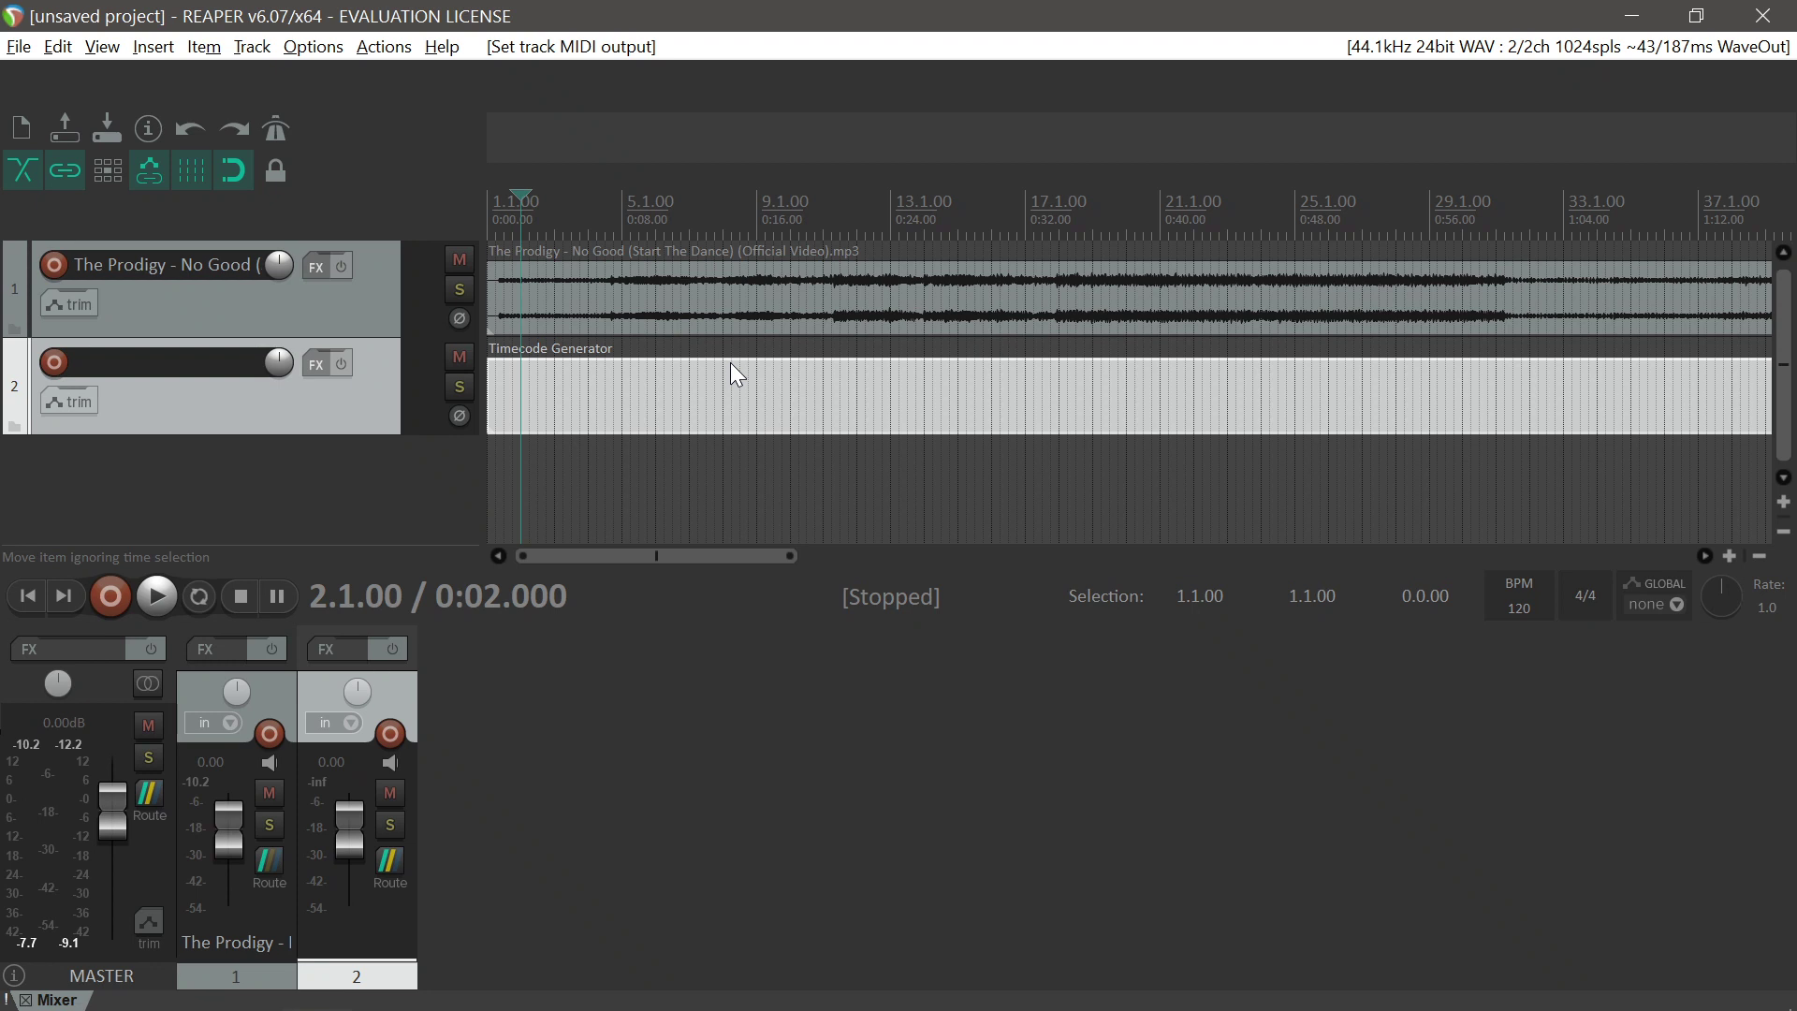
Step: Switch to grandMA2 onPC and select loopMIDI Port as the MIDI In device in its options
key("alt+Tab")
key("alt+Tab")
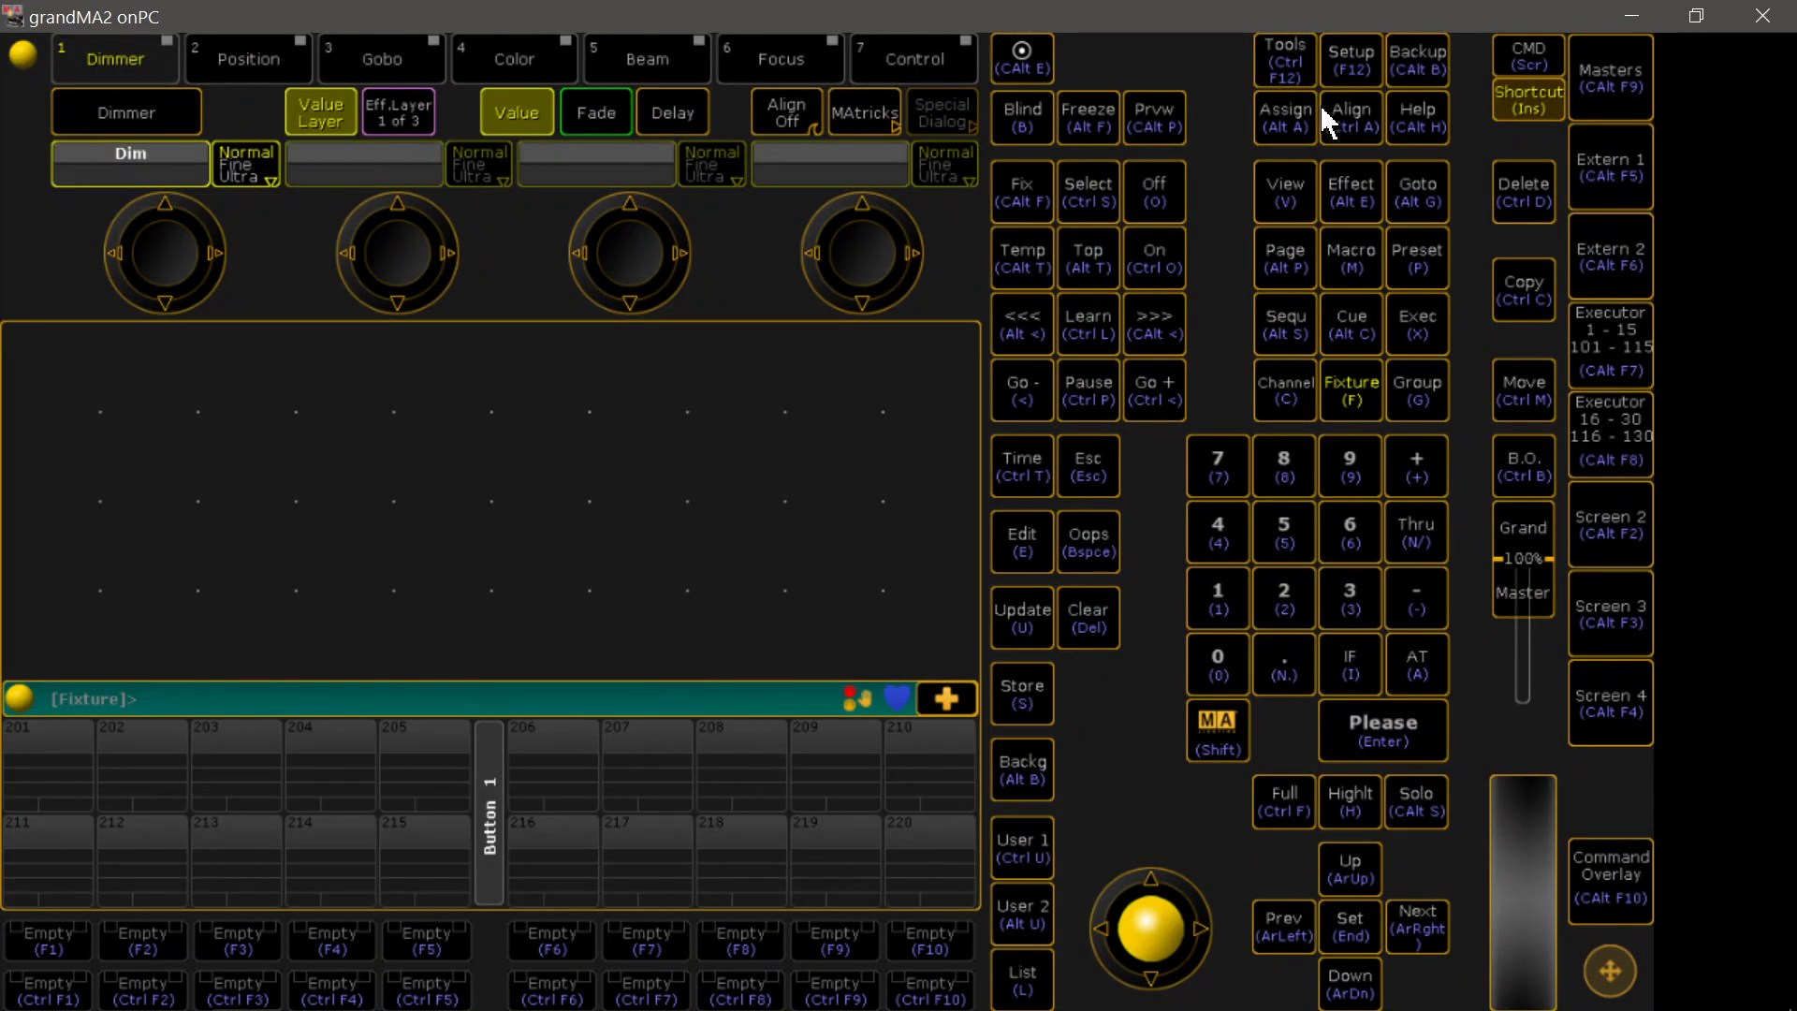
left_click(21, 62)
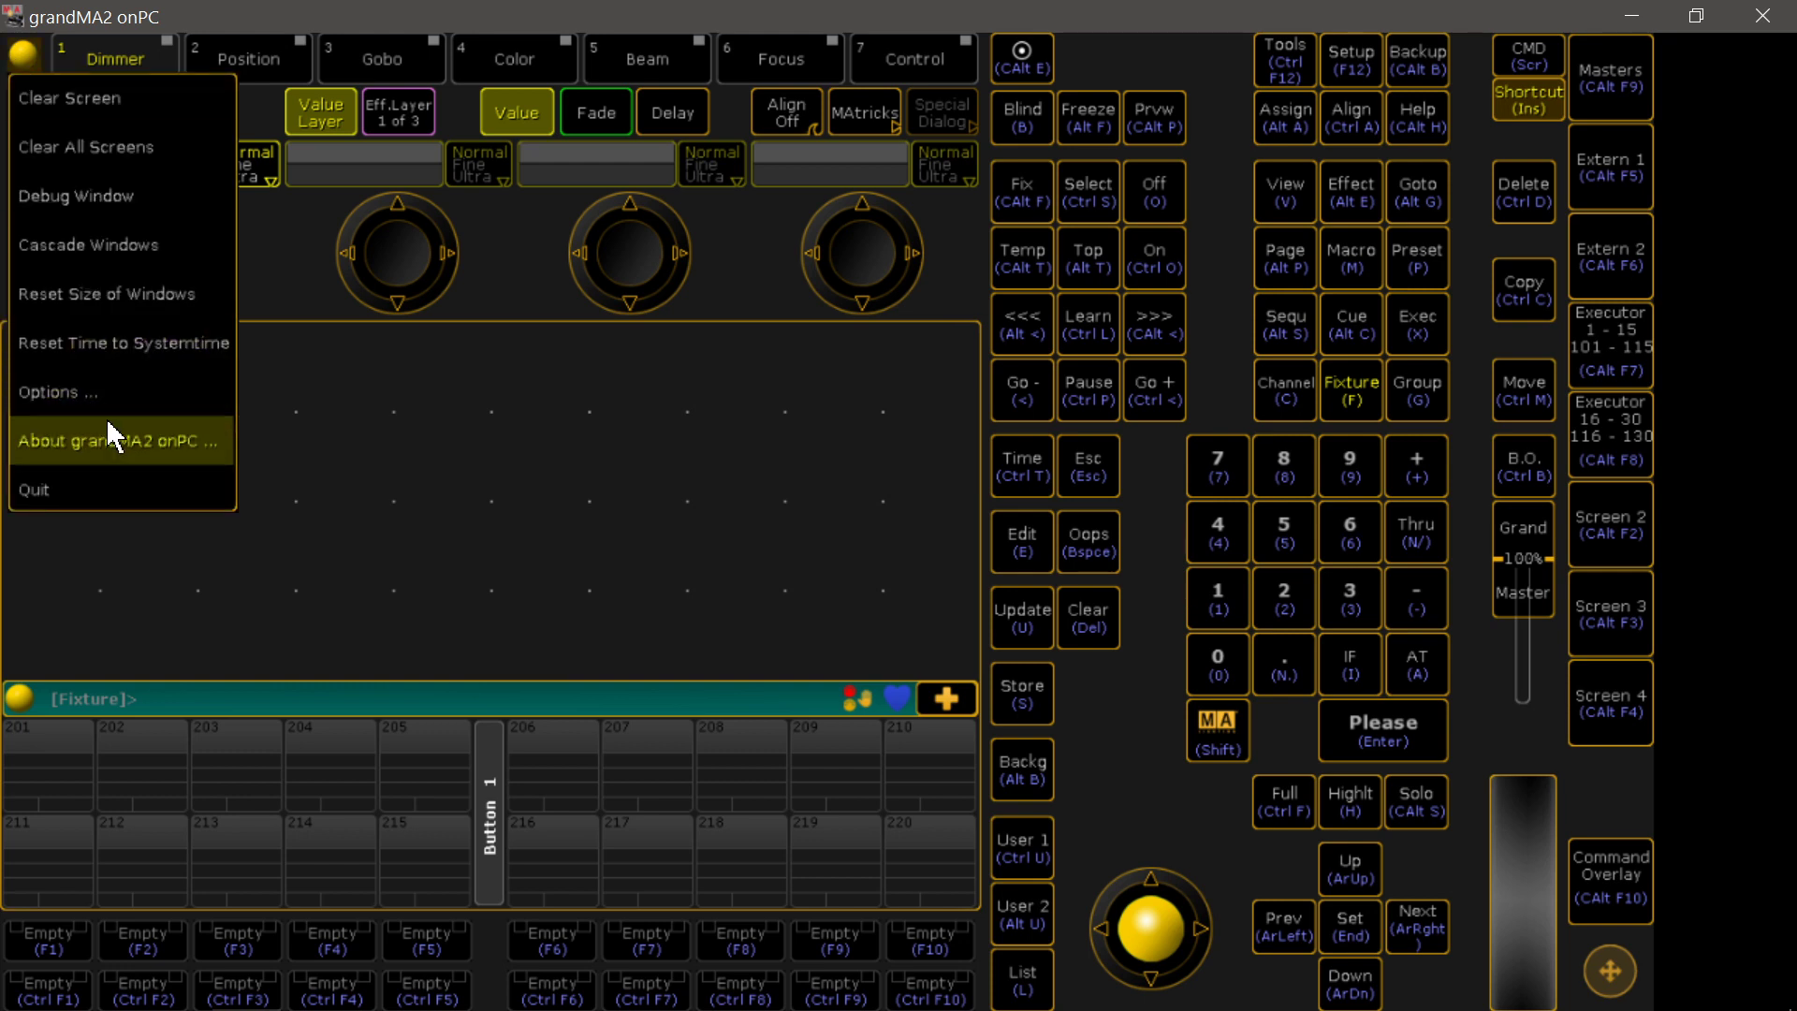
left_click(132, 395)
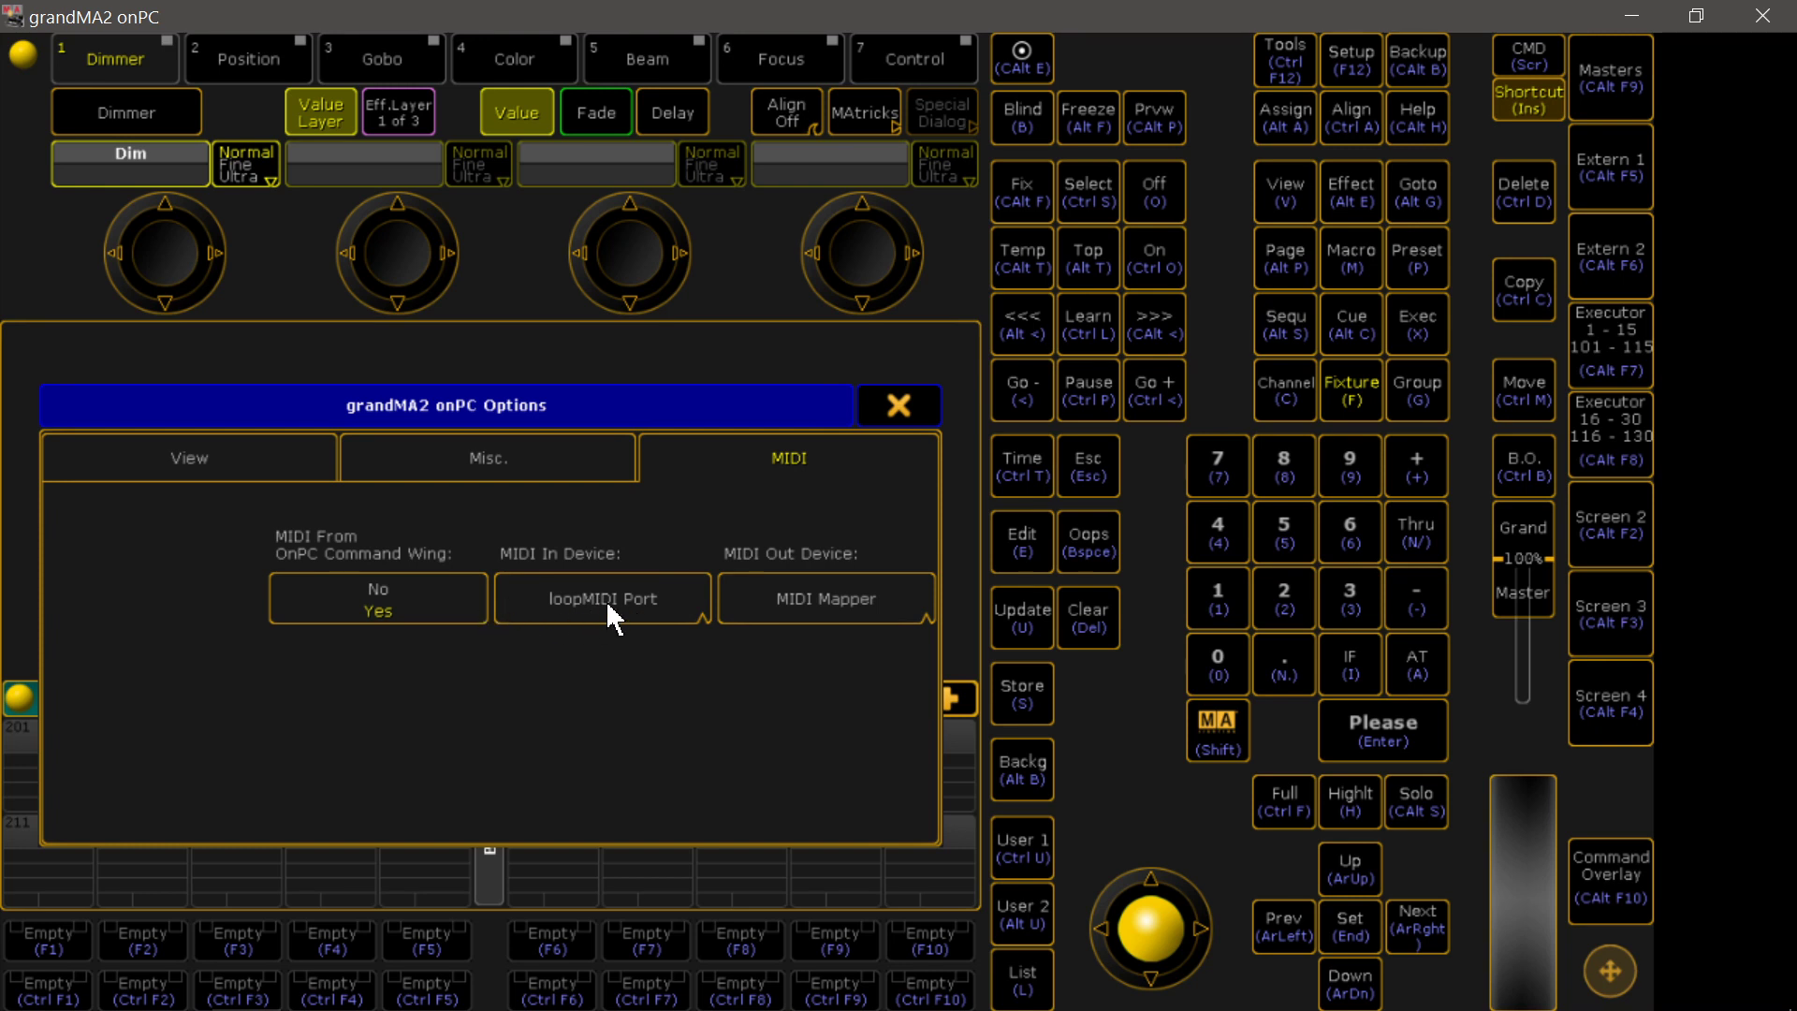
left_click(580, 616)
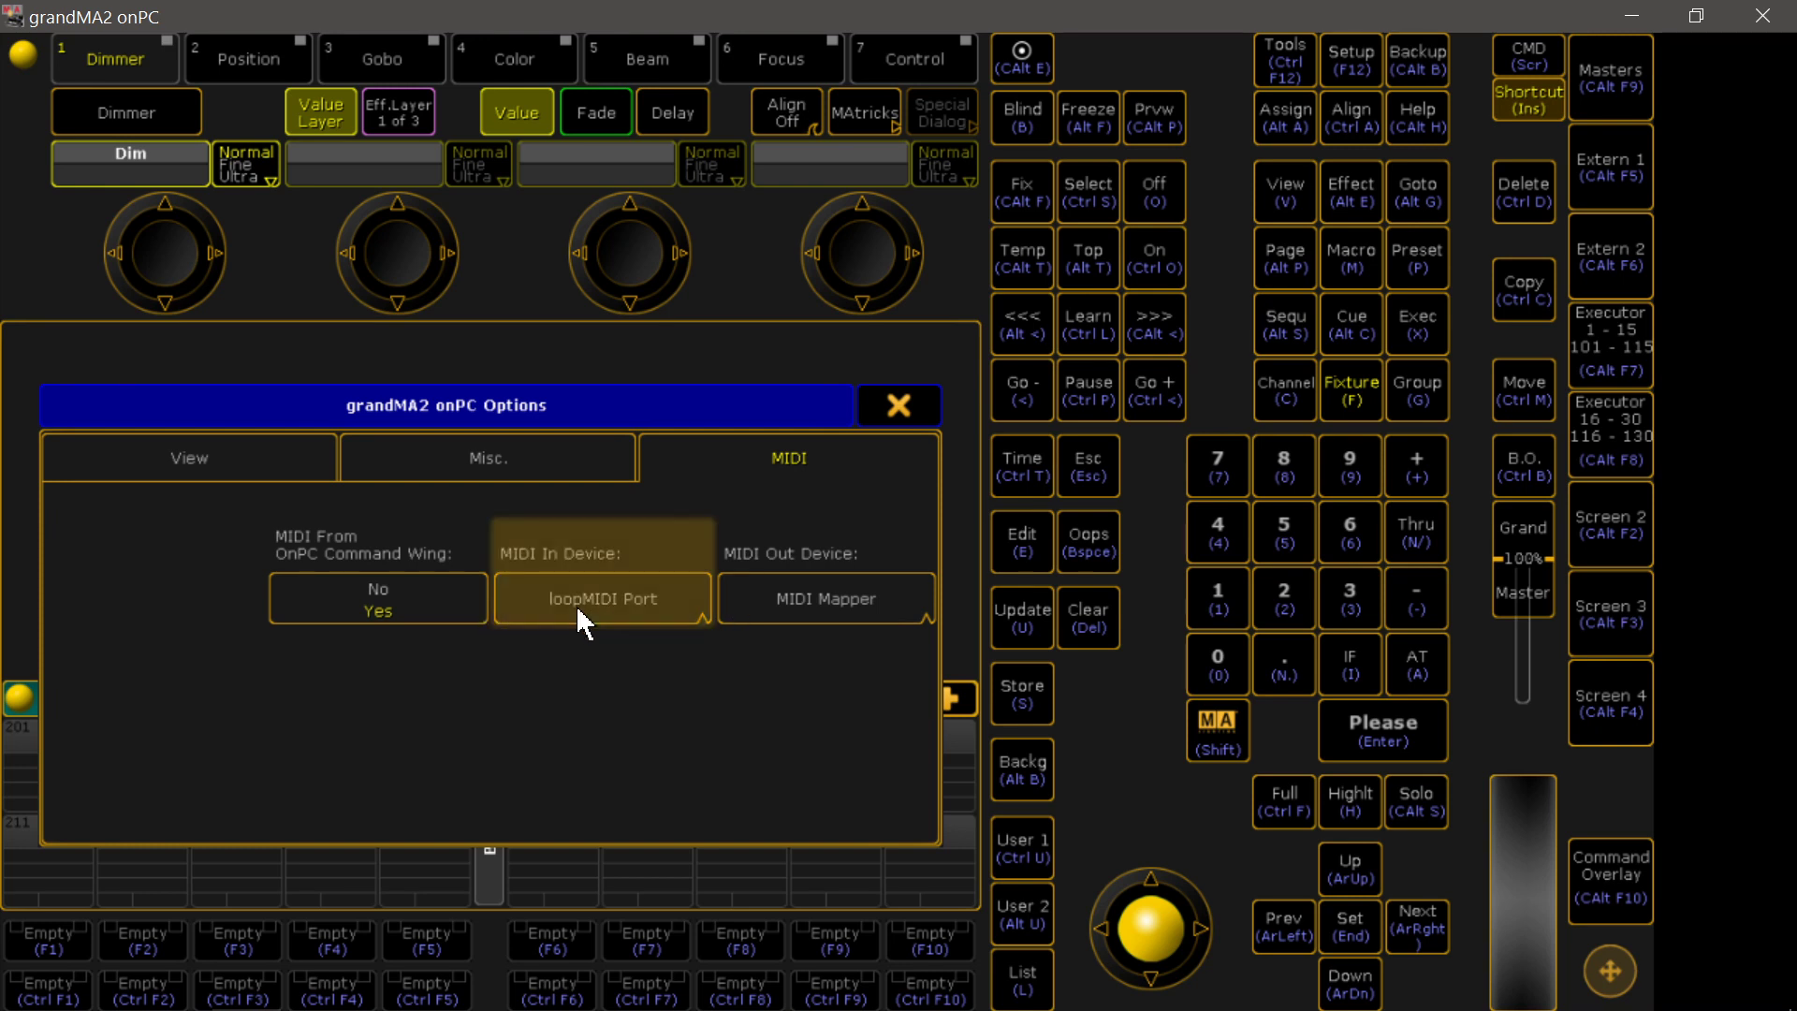
left_click(581, 618)
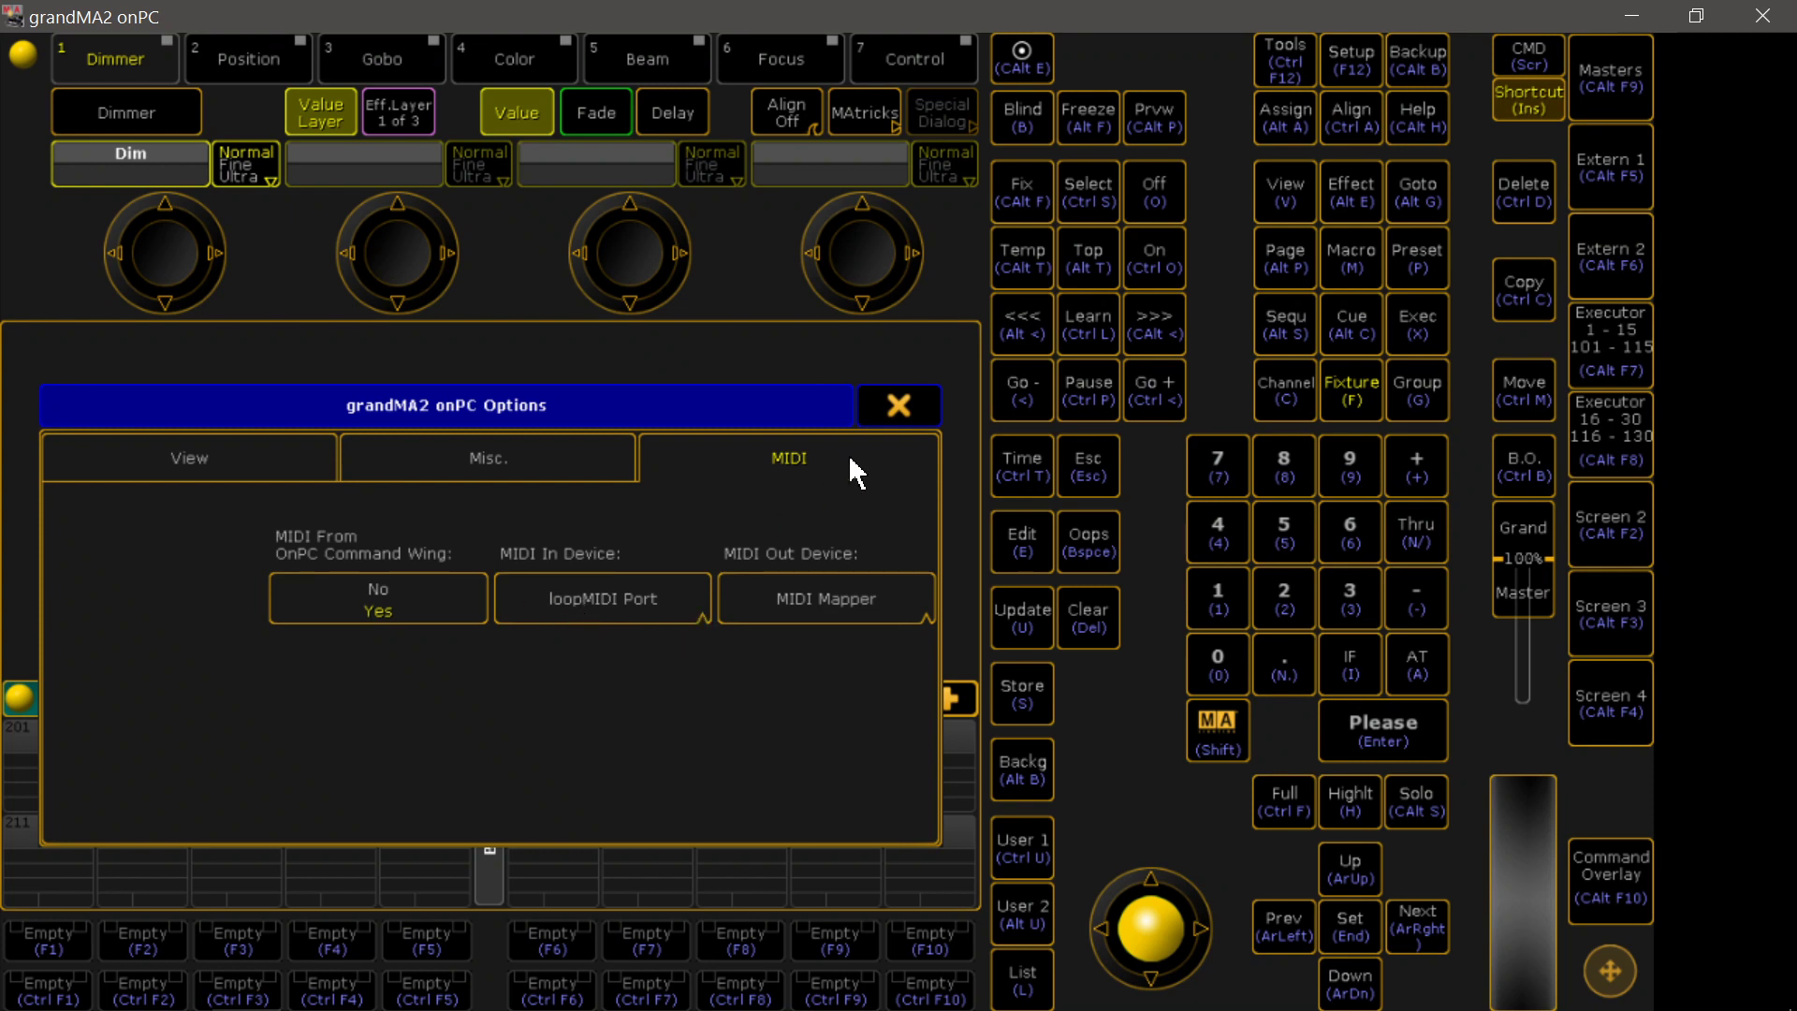
left_click(898, 407)
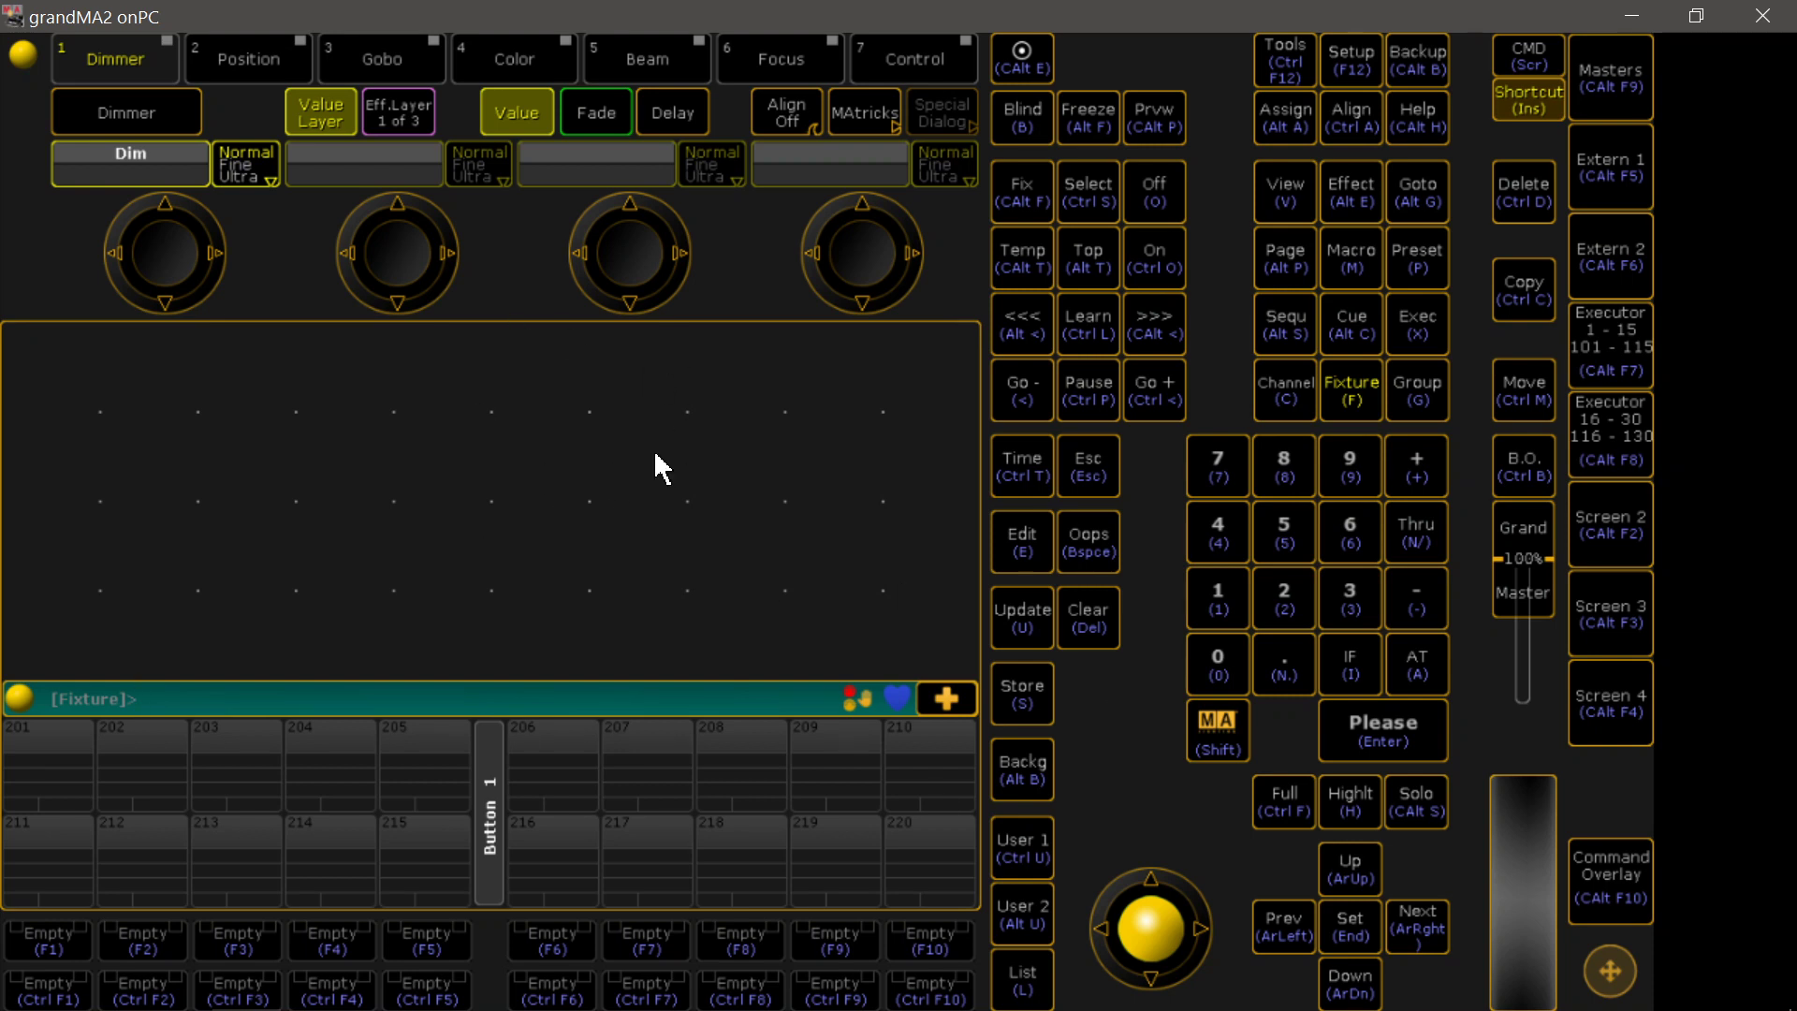
Step: Assign the onPC station's MIDI TC to 2 TC Slot in the MA Network Configuration
left_click(1343, 77)
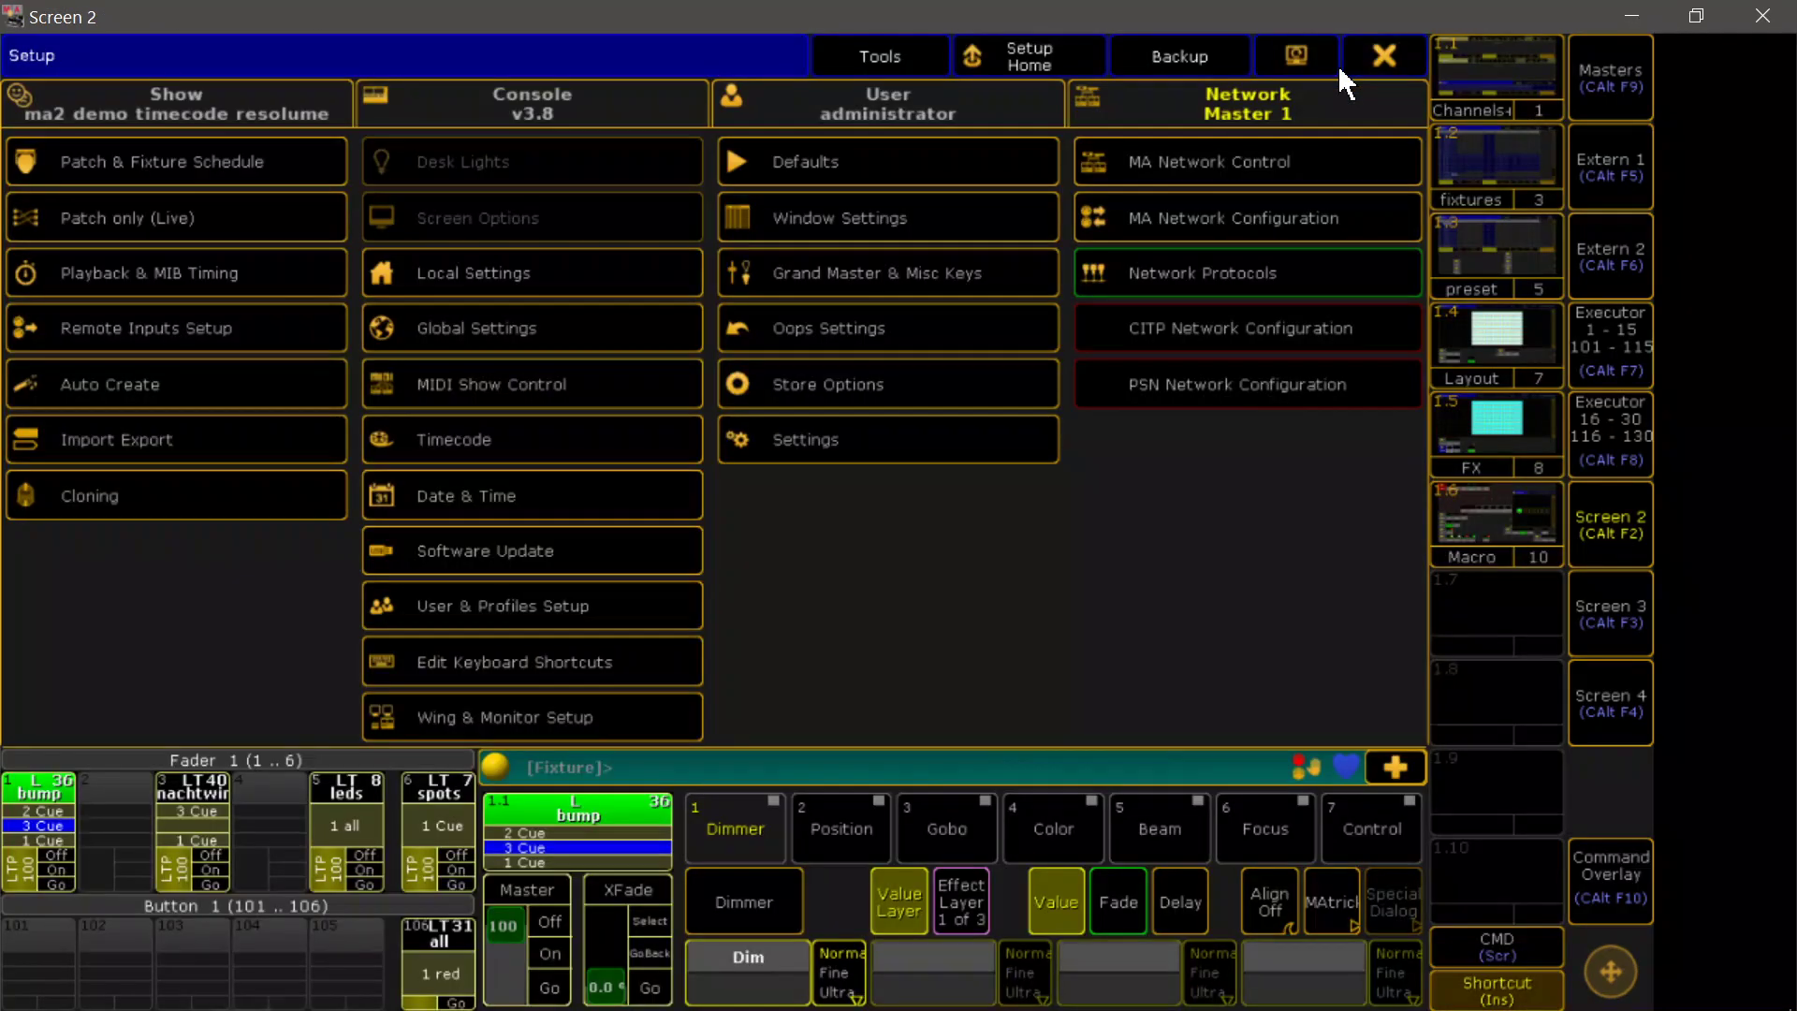
left_click(1149, 221)
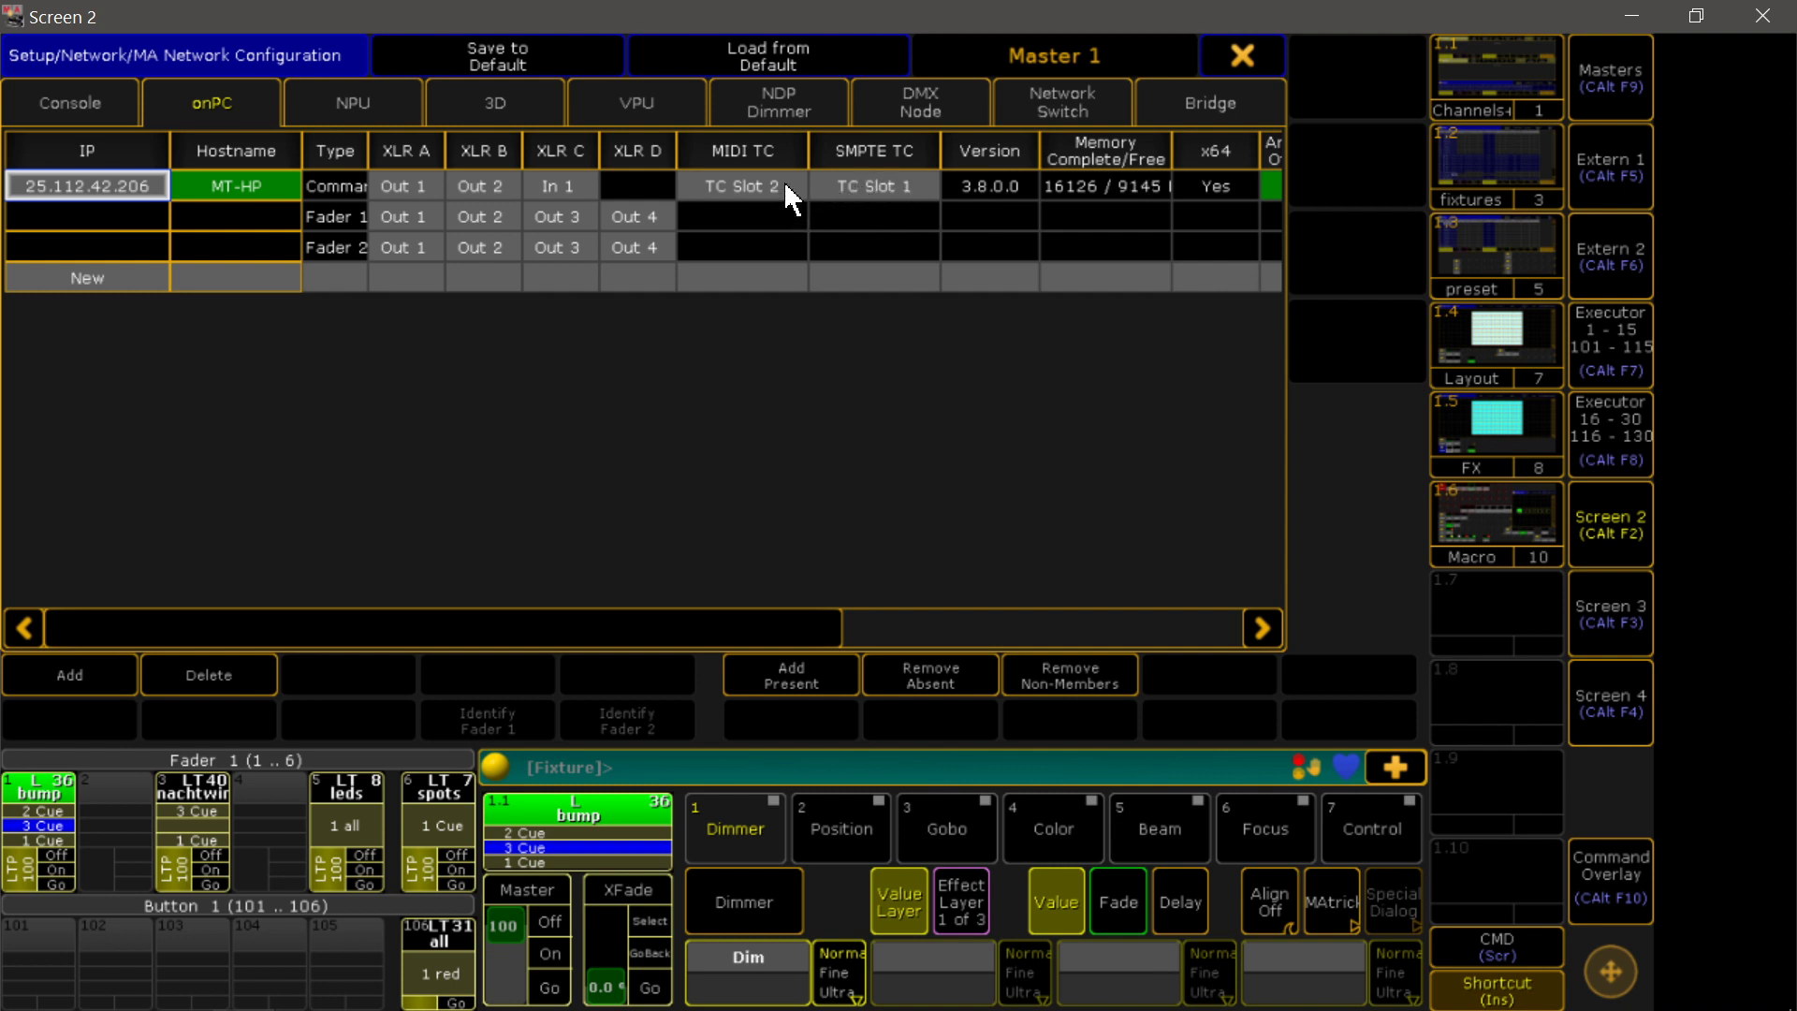
left_click(737, 189)
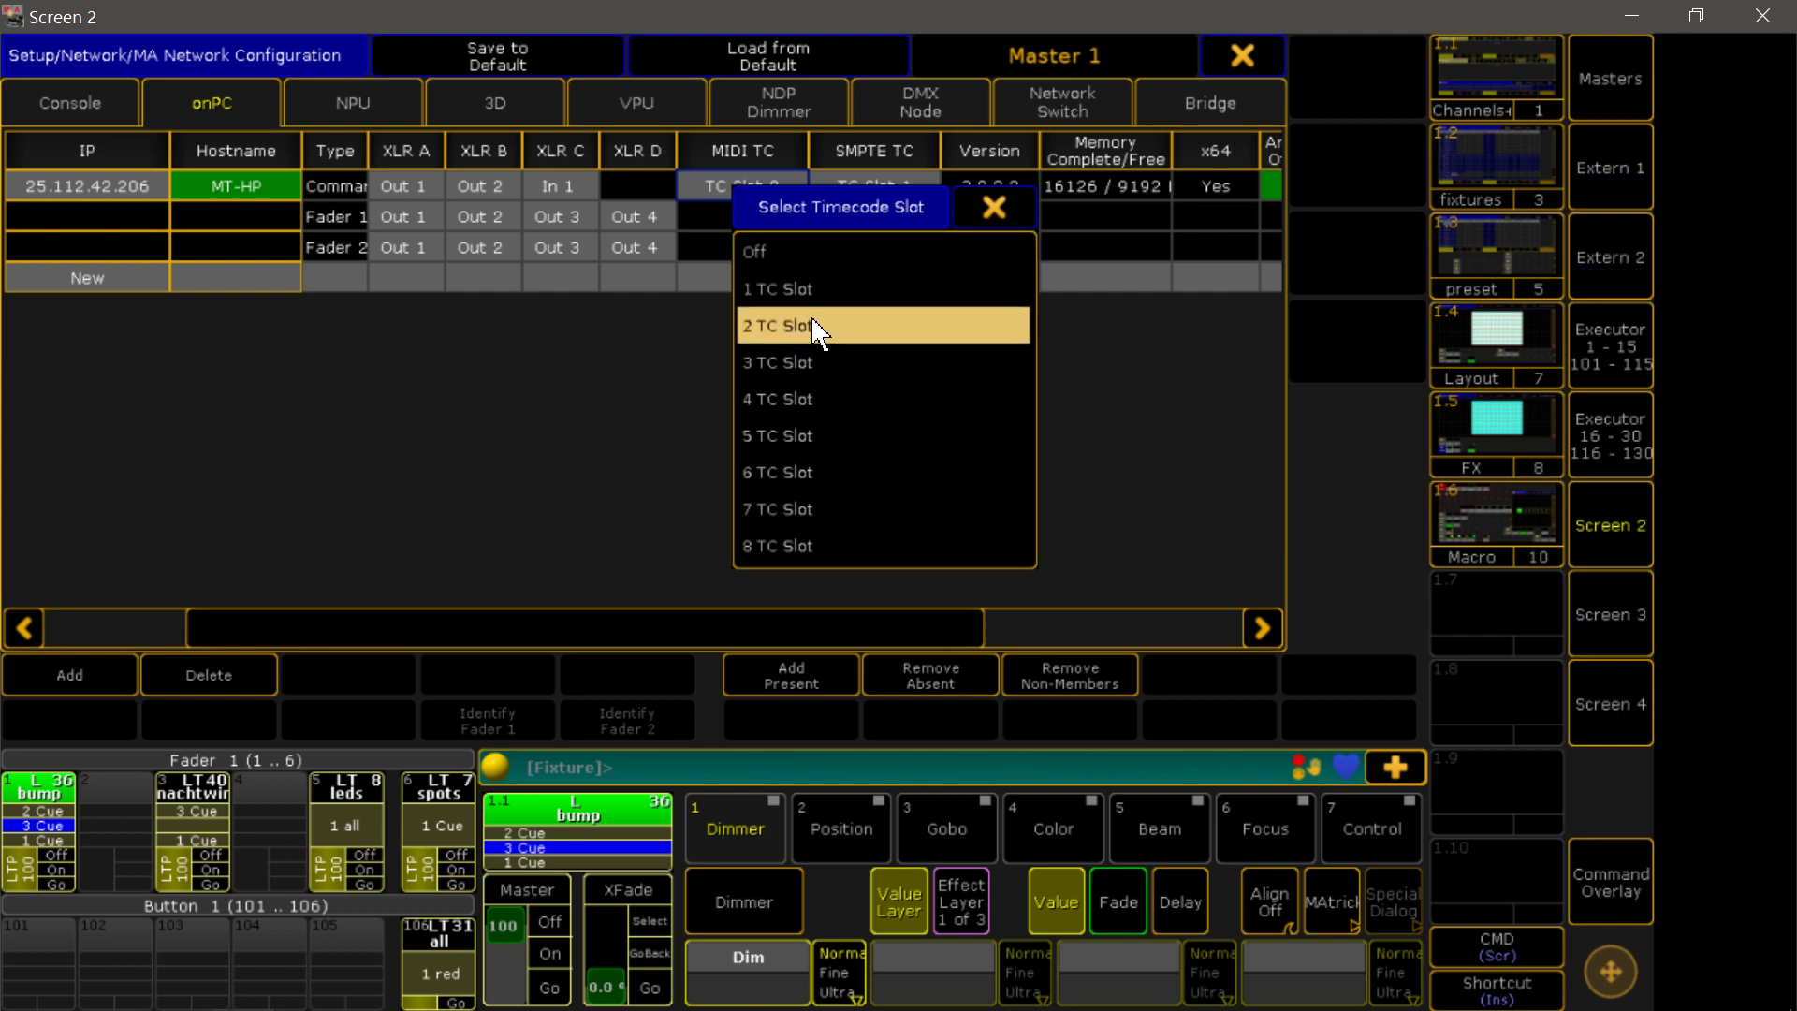
left_click(846, 326)
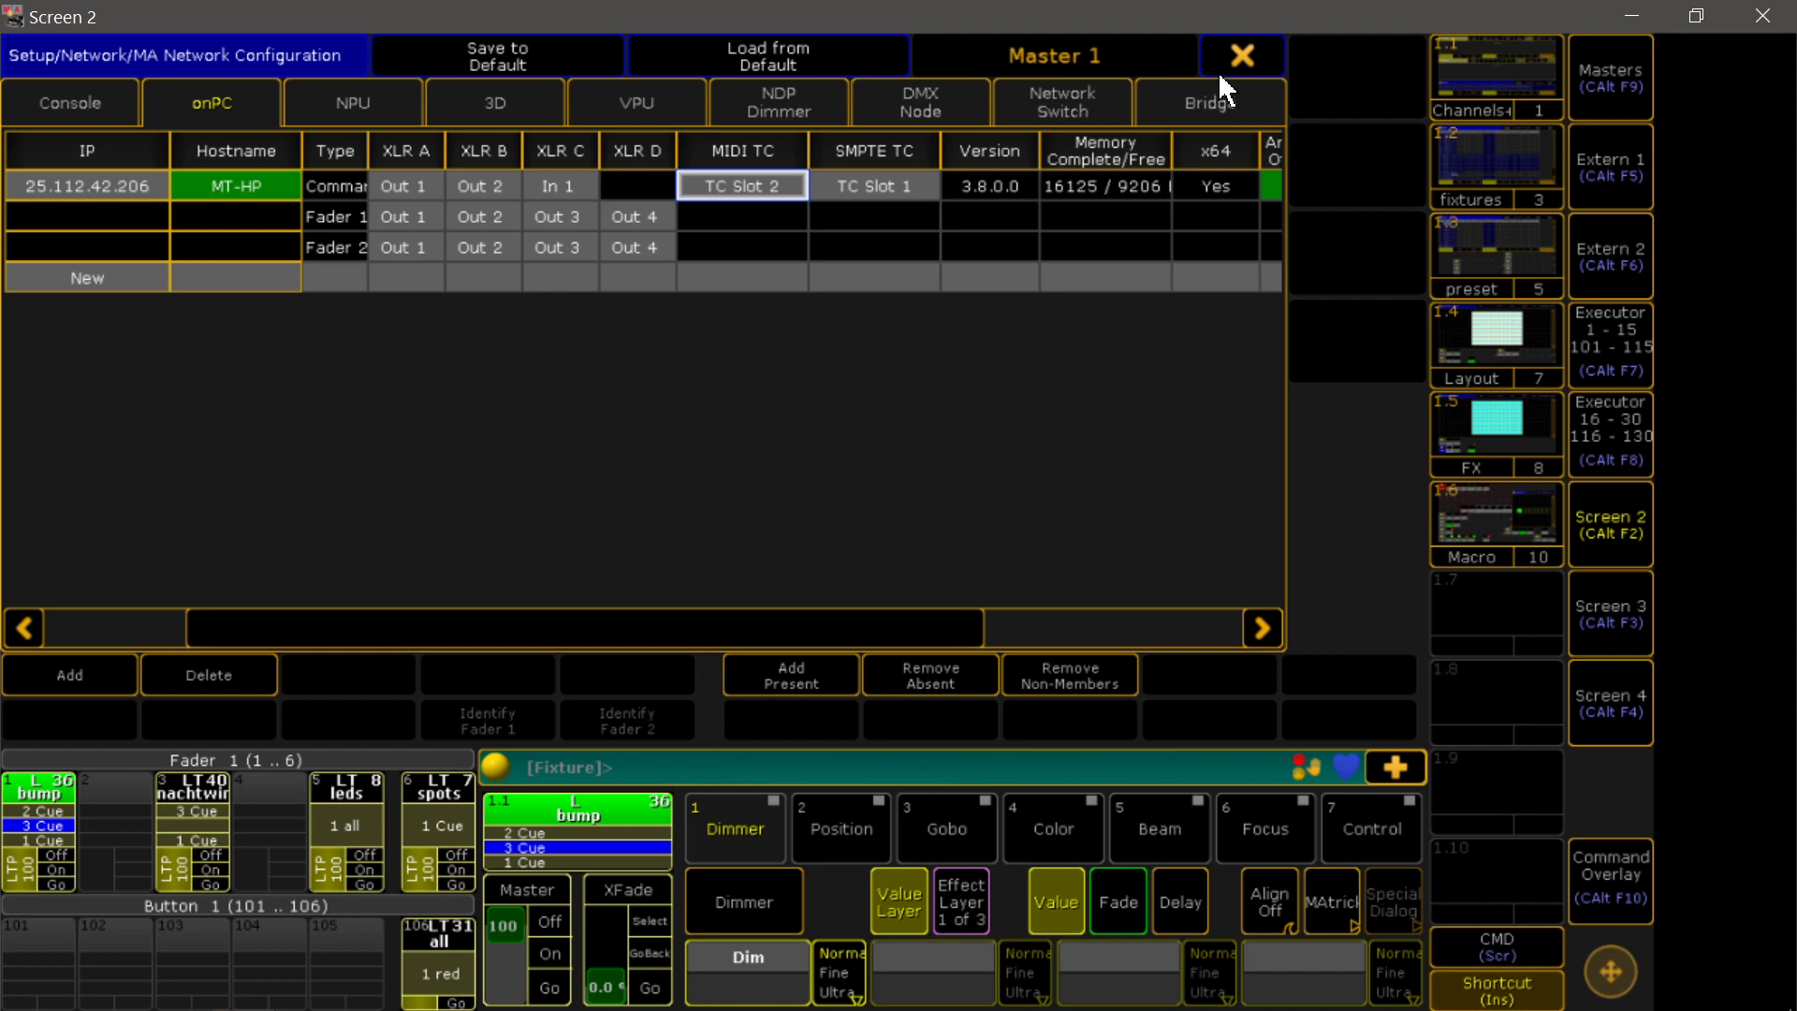
left_click(1240, 56)
left_click(1380, 56)
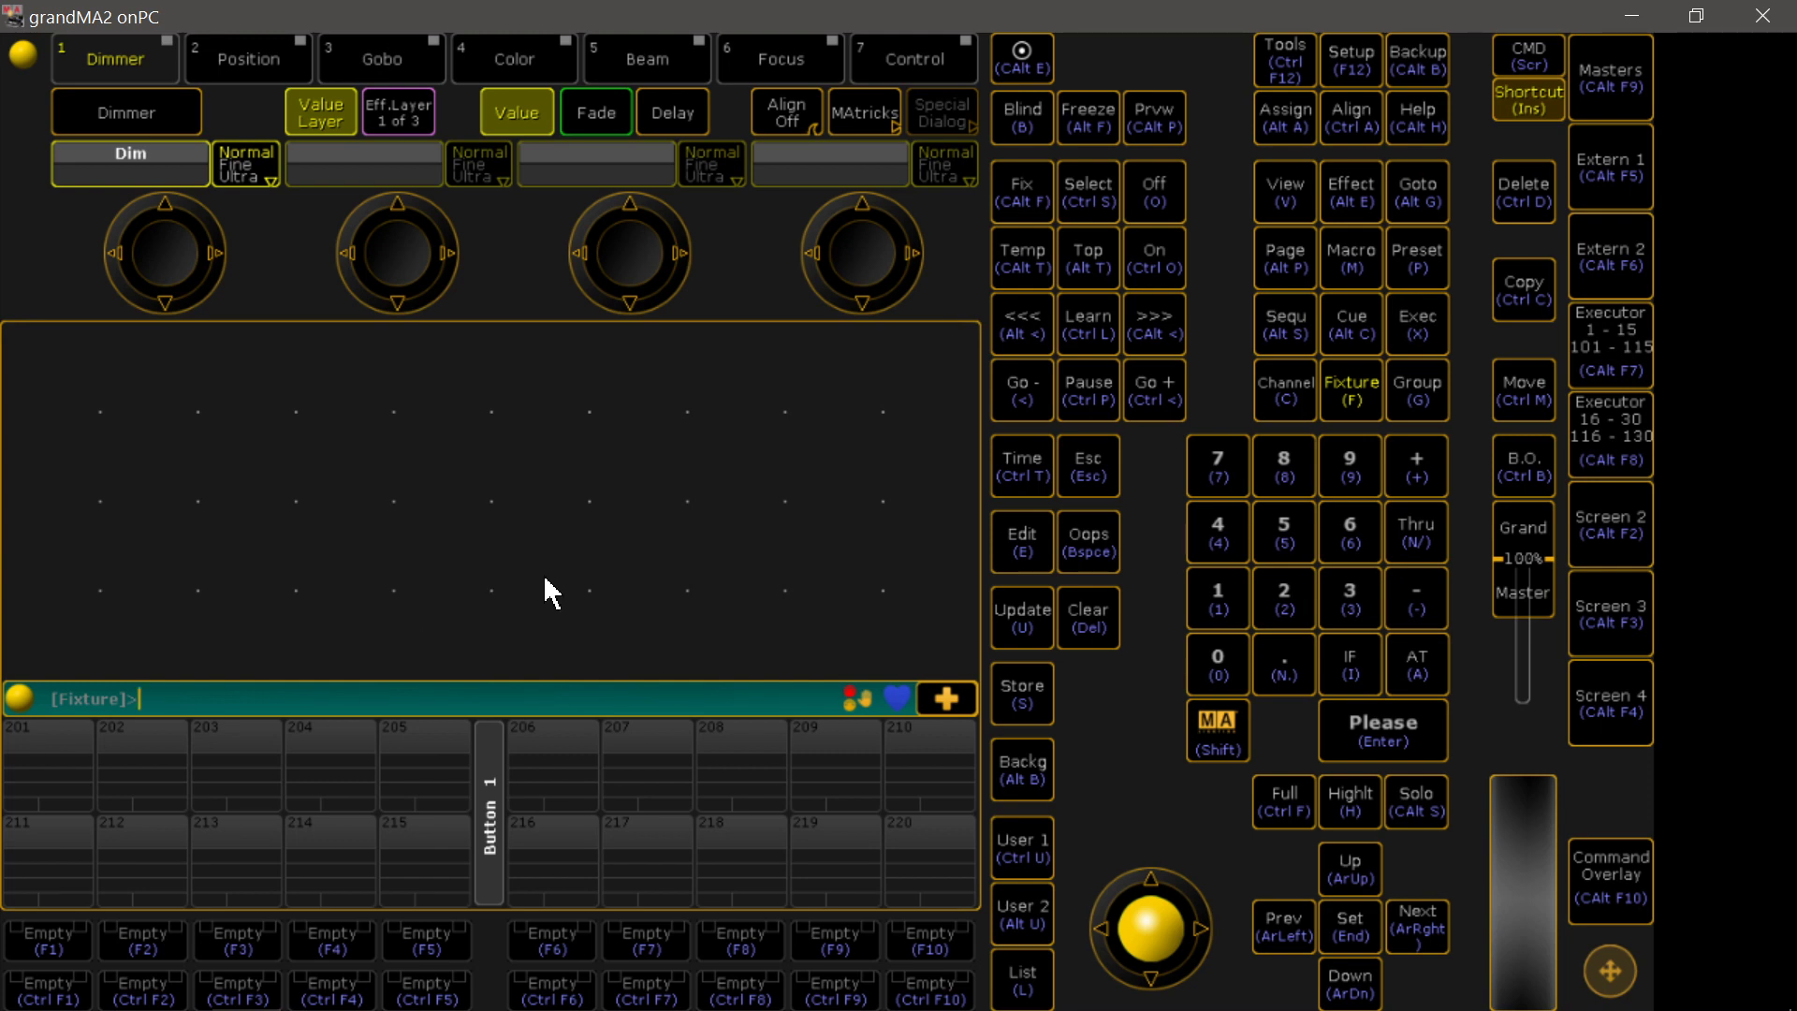
left_click(536, 476)
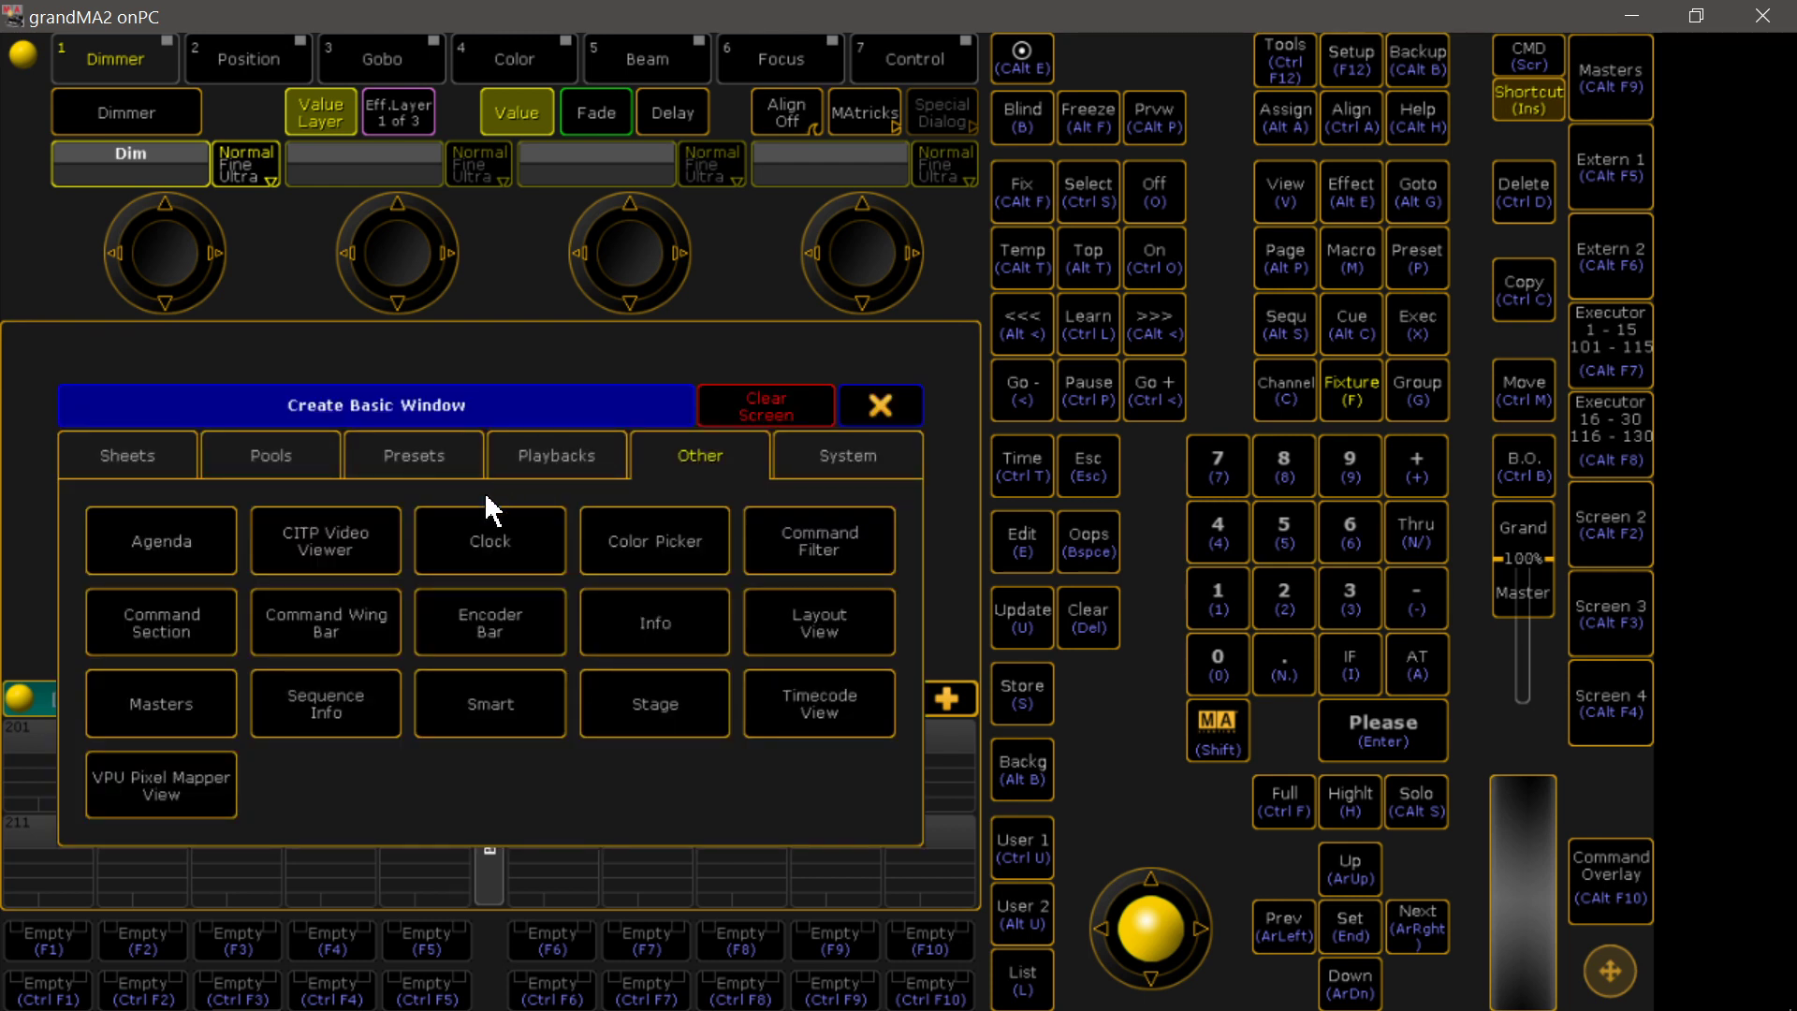
left_click(501, 561)
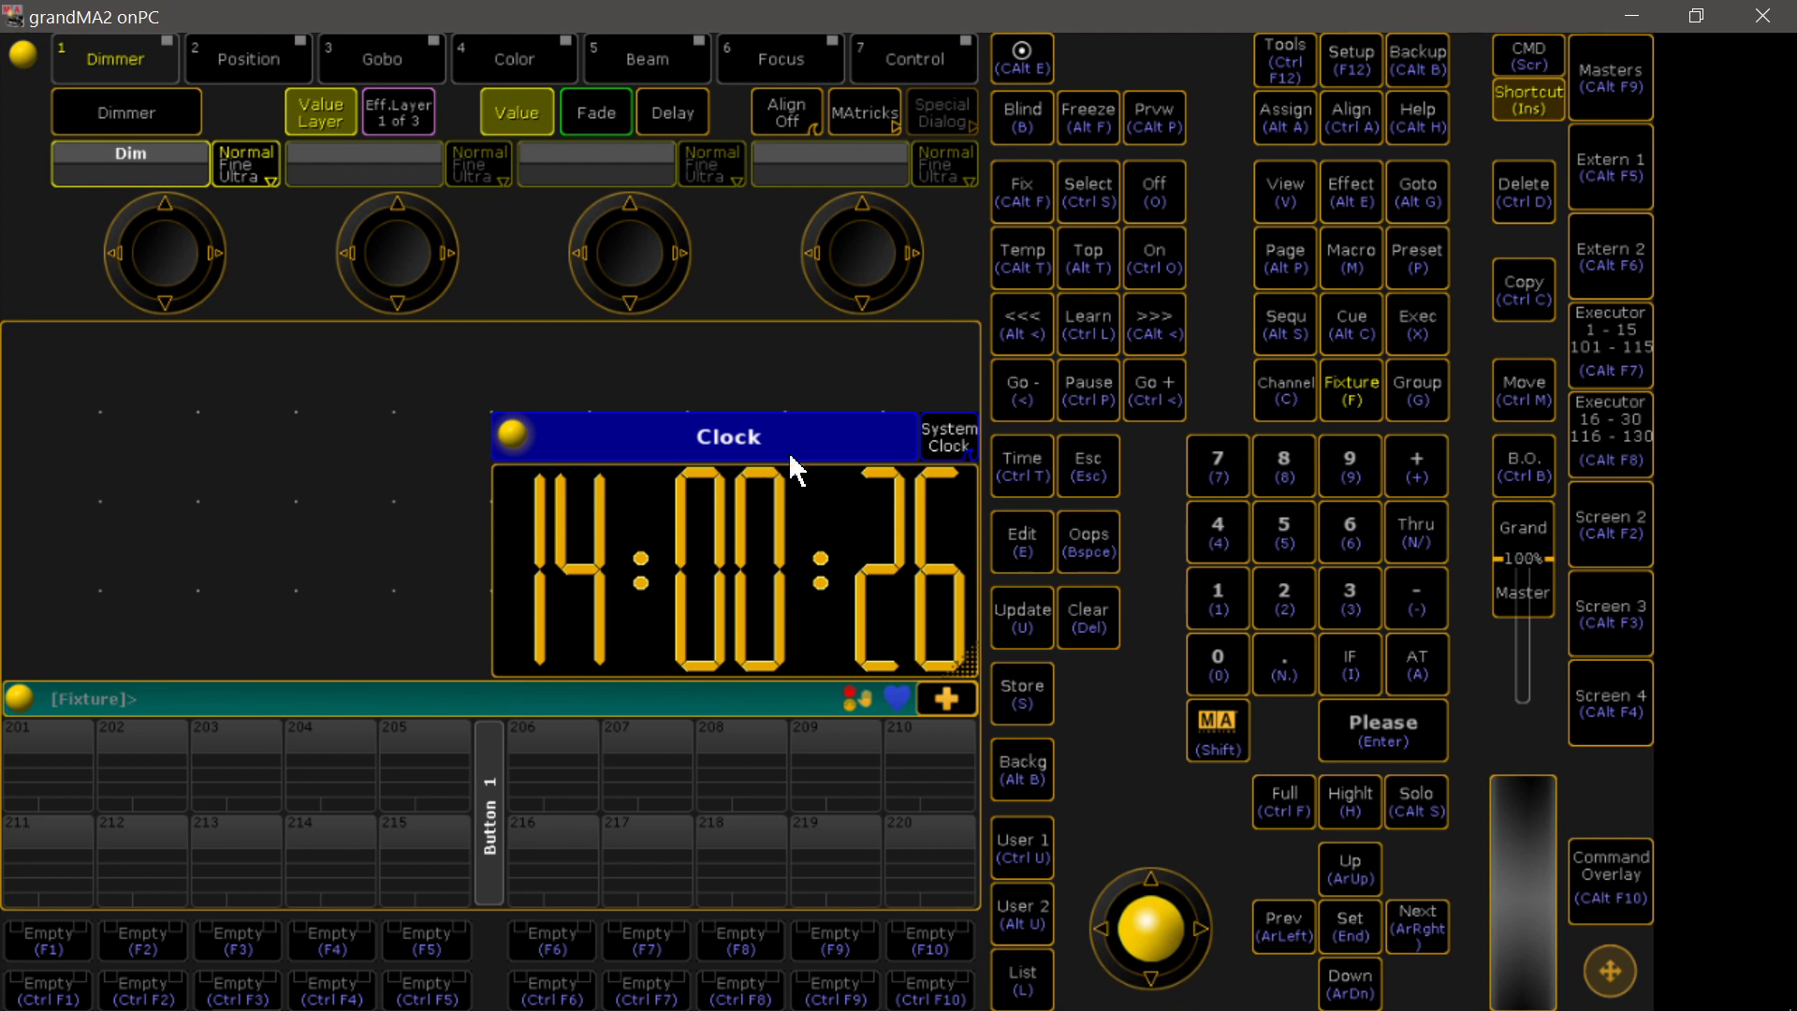
left_click(938, 447)
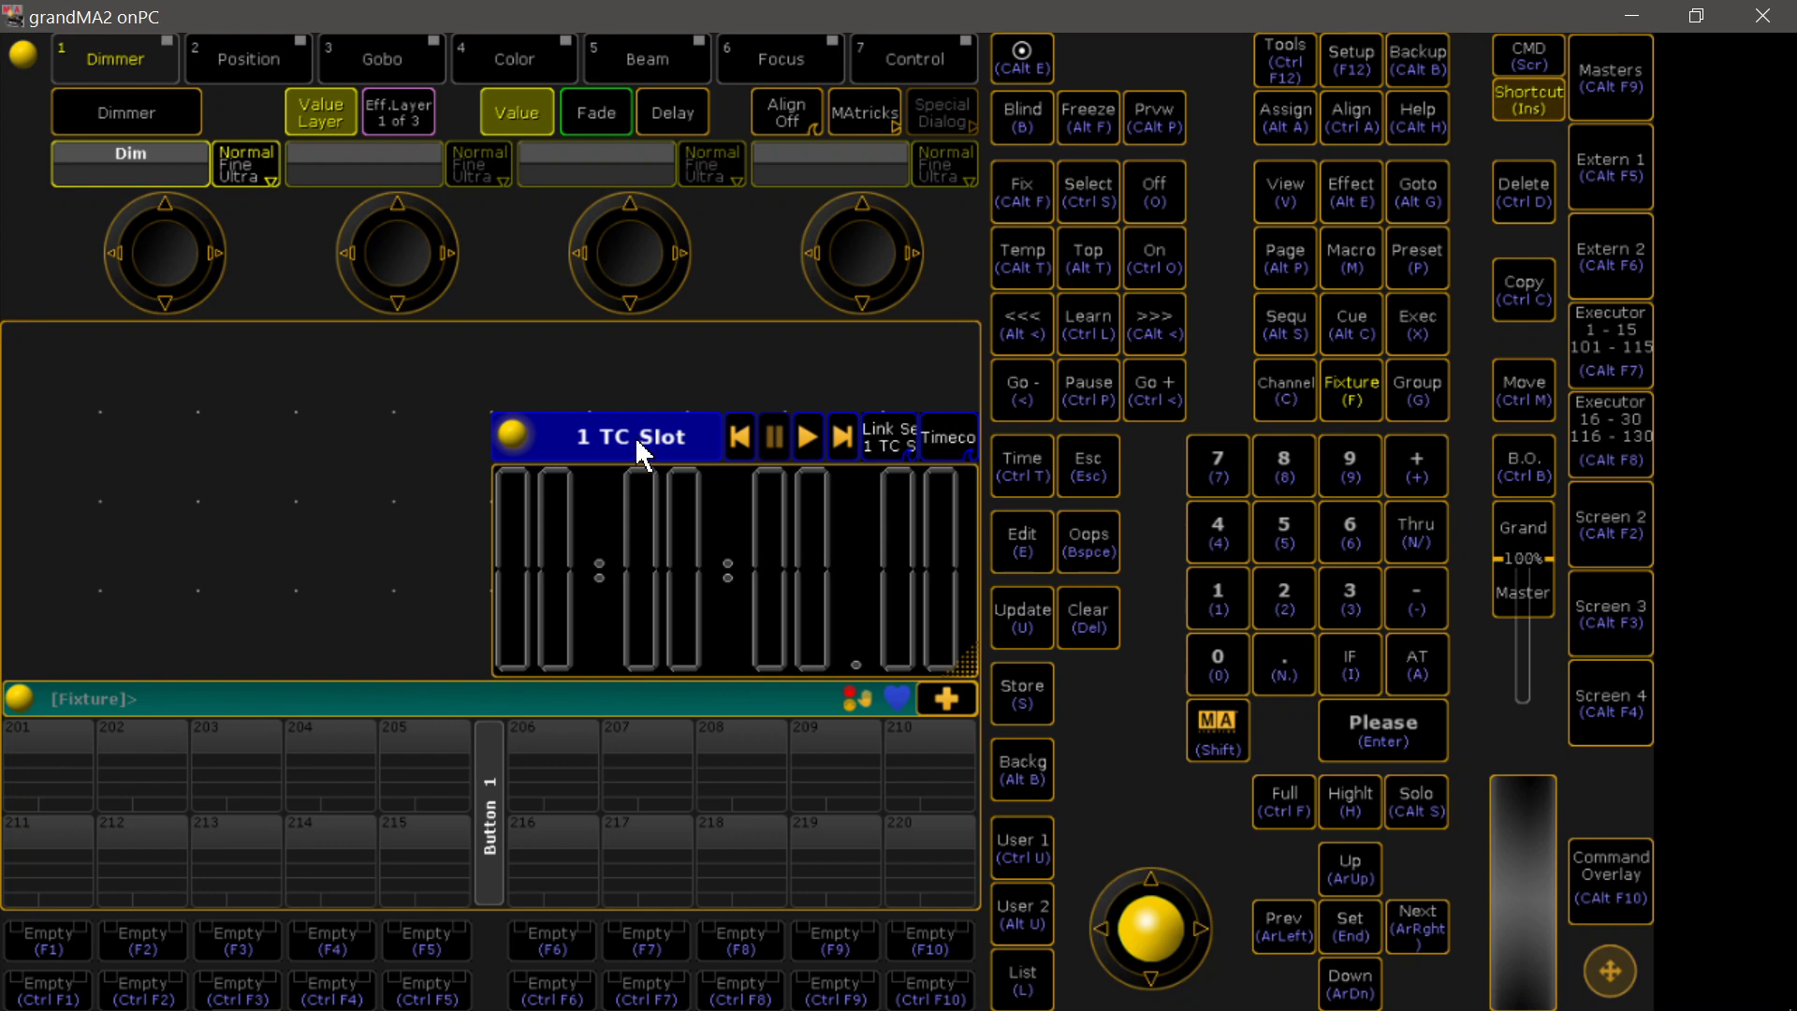
left_click(513, 438)
left_click(666, 401)
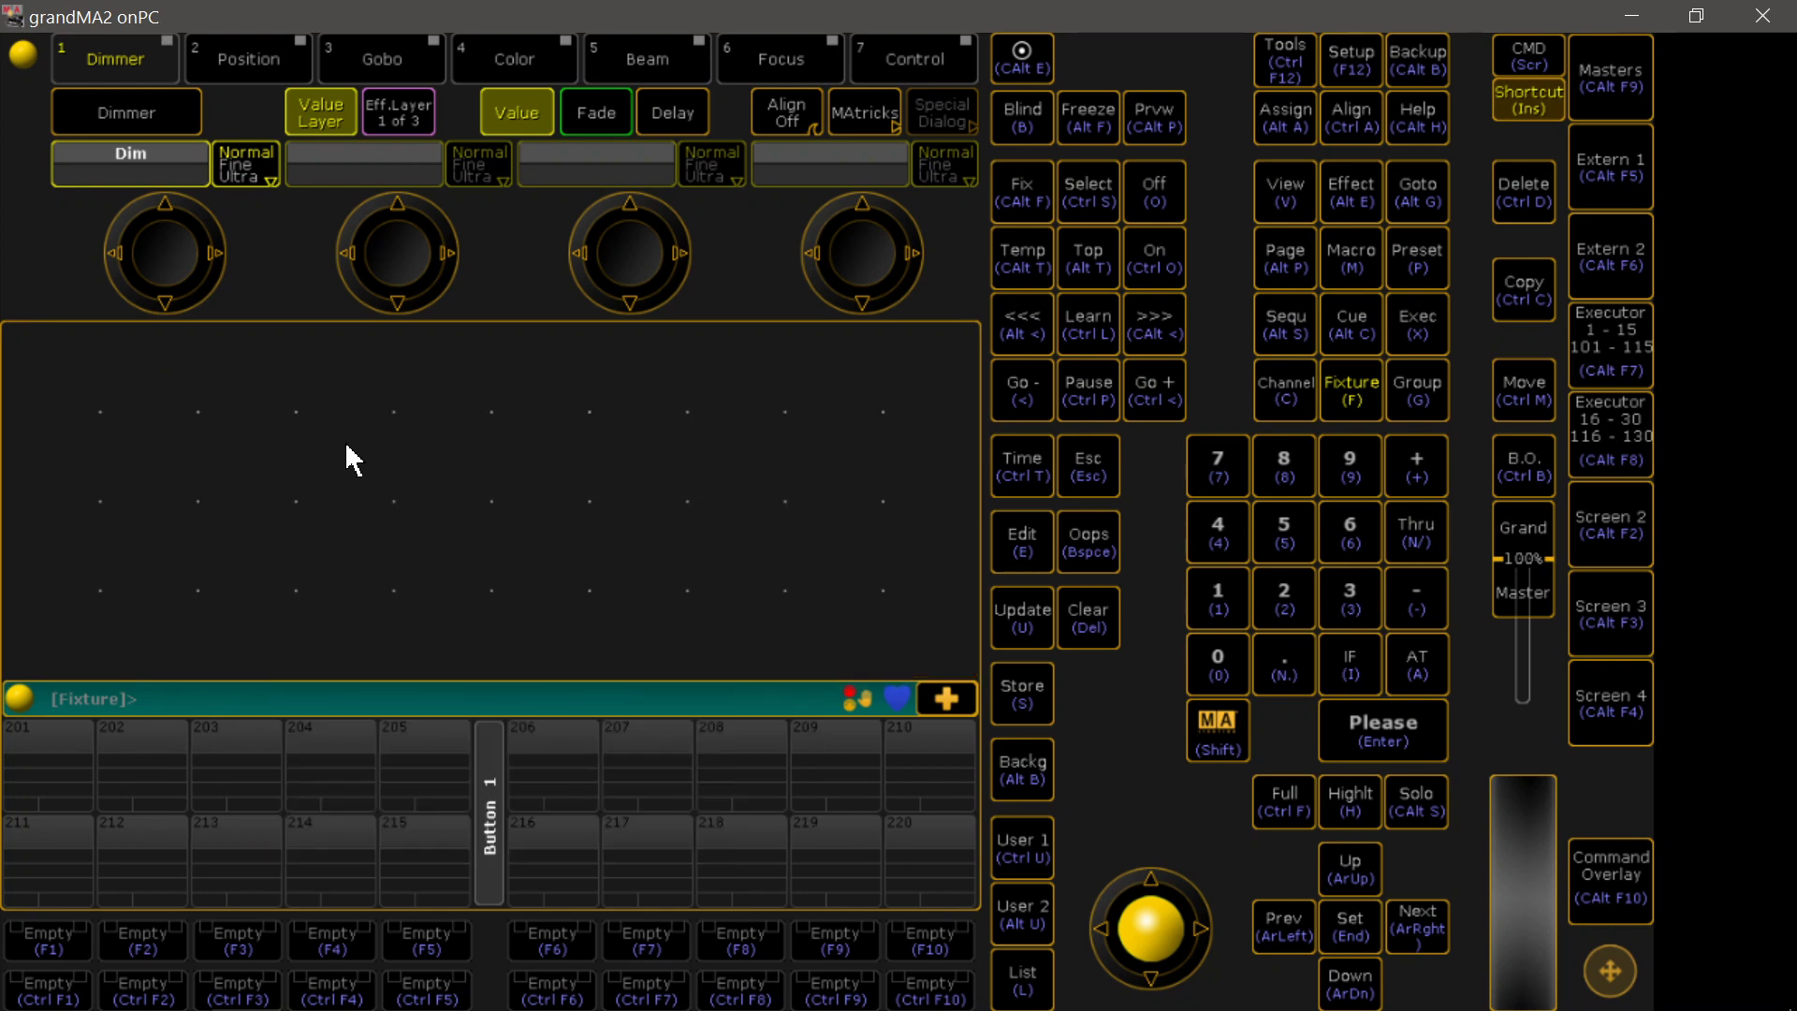
Step: Create a Clock window filling the empty user screen area and switch it to Timecode display
left_click(47, 389)
left_click(491, 534)
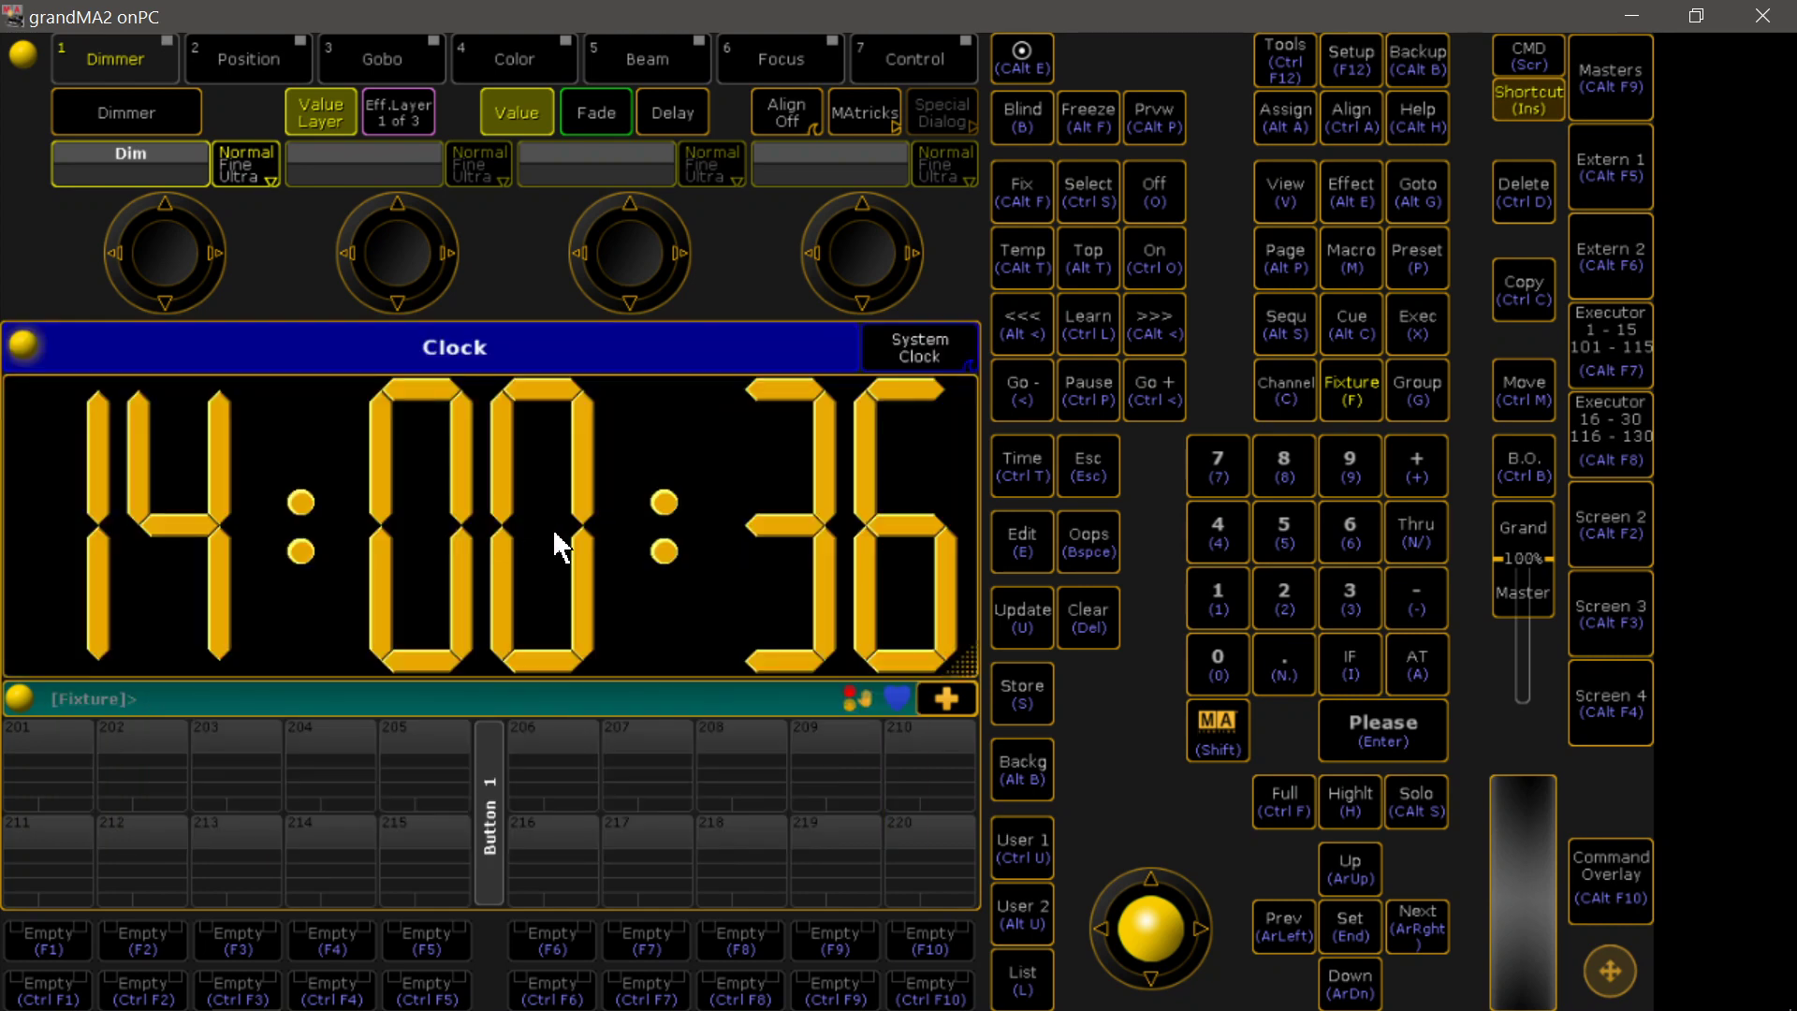
left_click(898, 350)
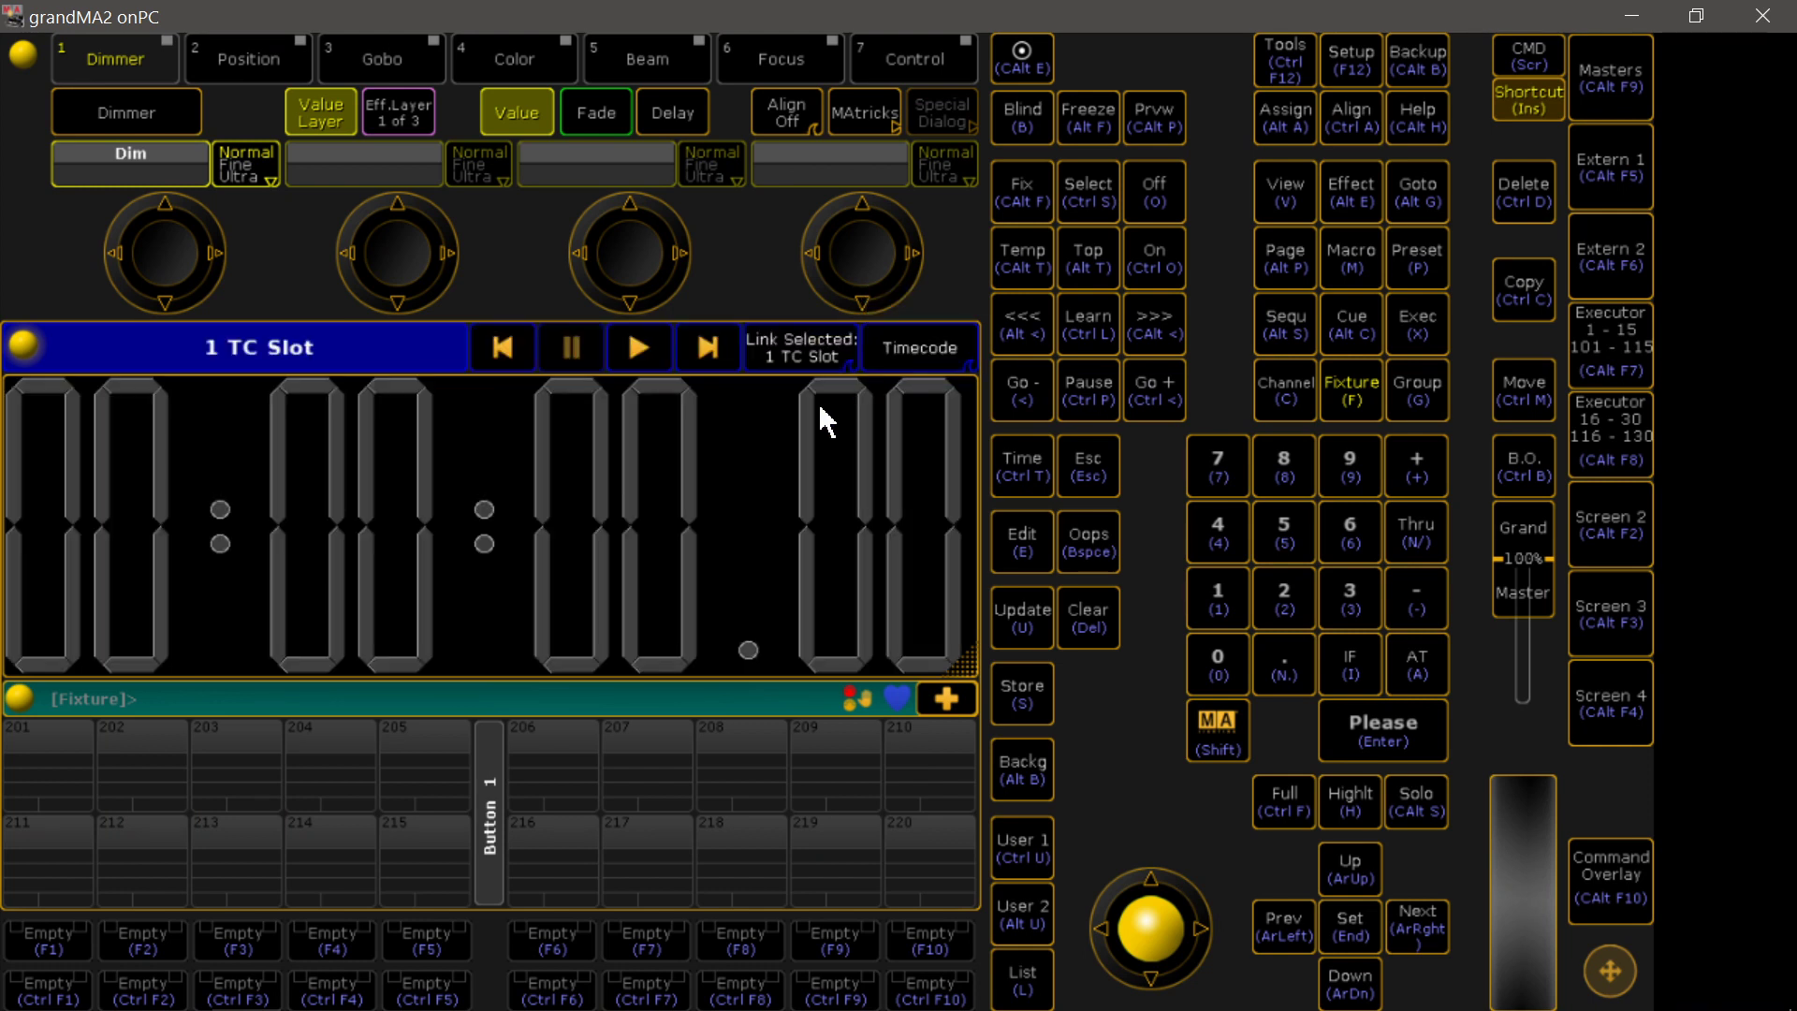
Step: Set the Clock window to 2 TC Slot, and play the REAPER project briefly to test the incoming timecode
left_click(777, 369)
left_click(775, 368)
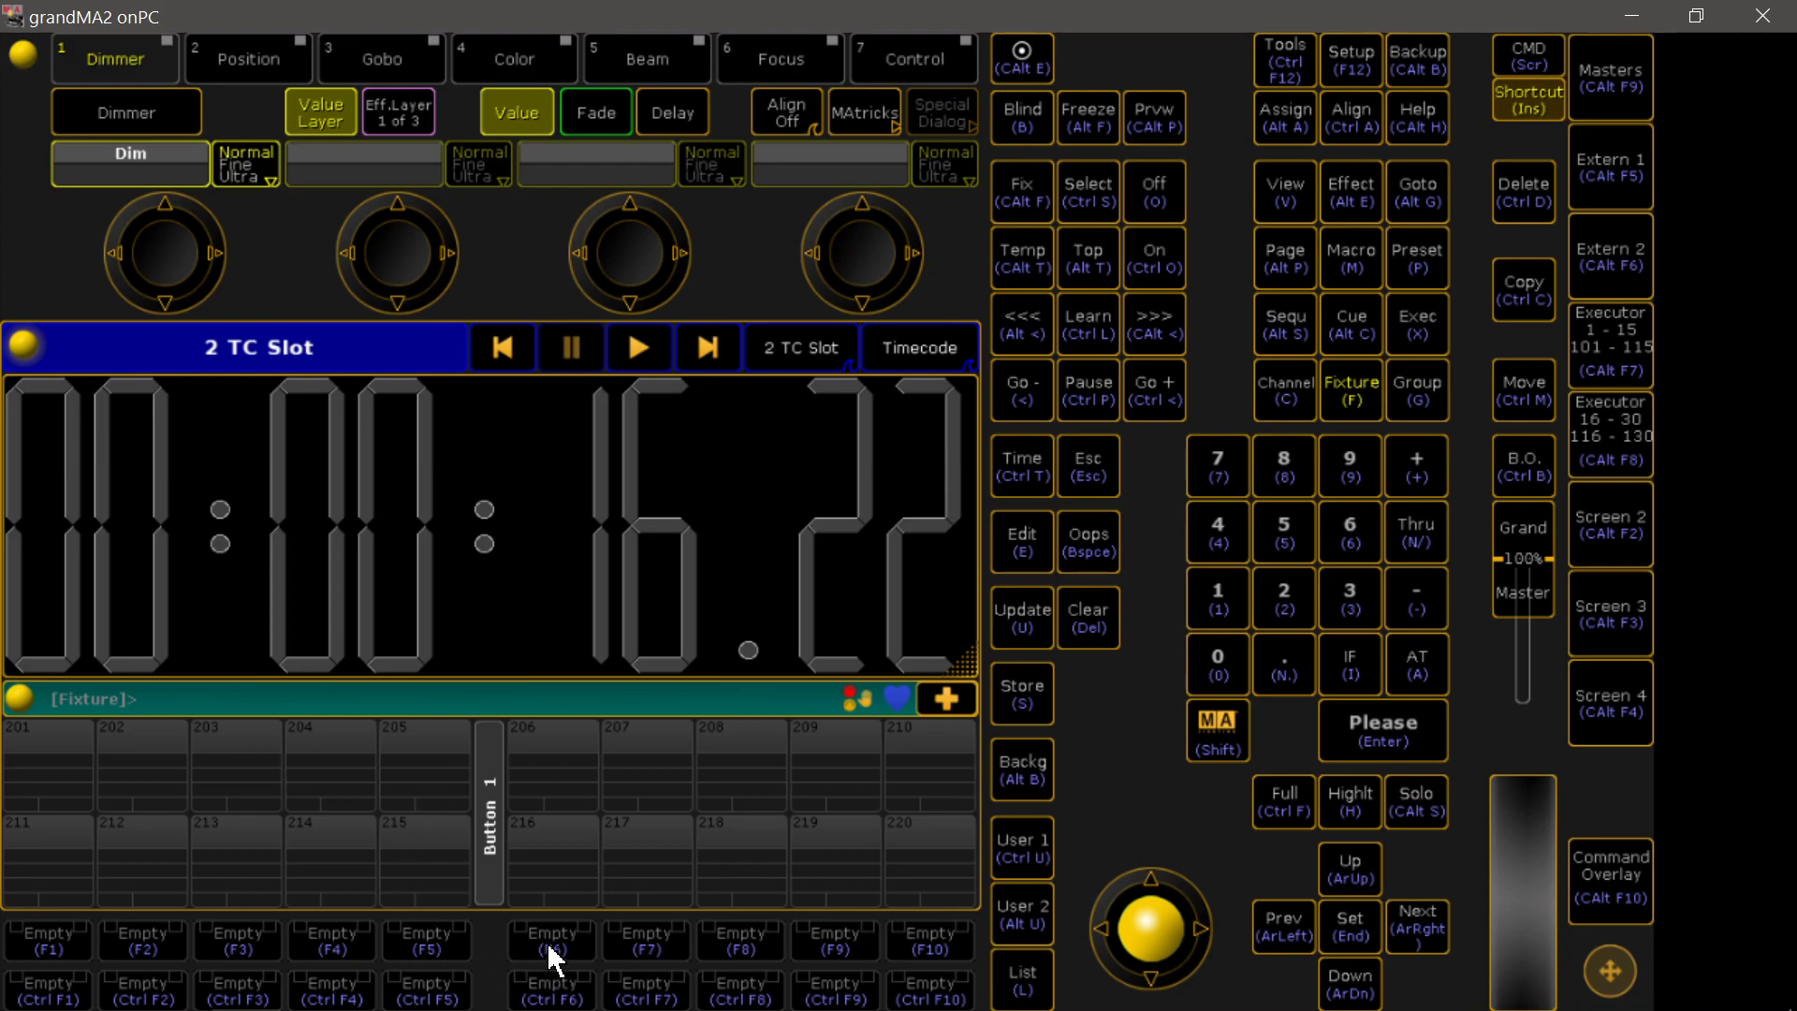
key("alt+Tab")
key("space")
key("alt+Tab")
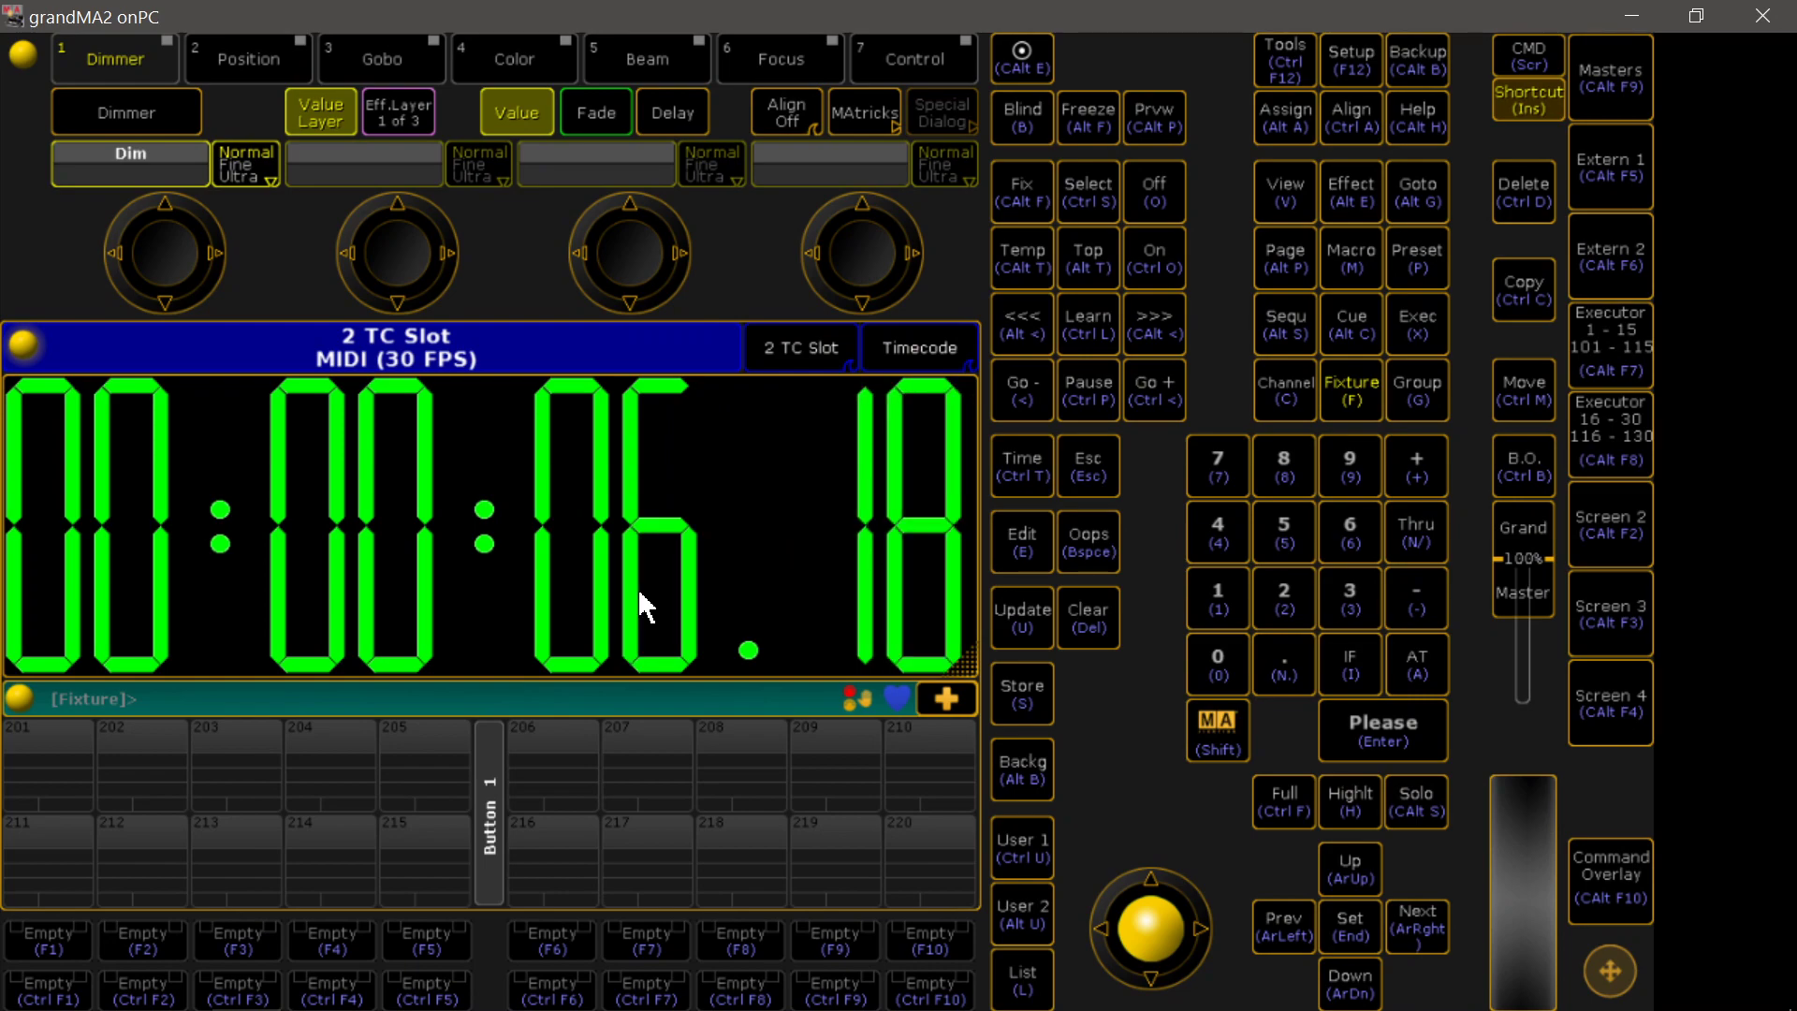
key("alt+Tab")
key("space")
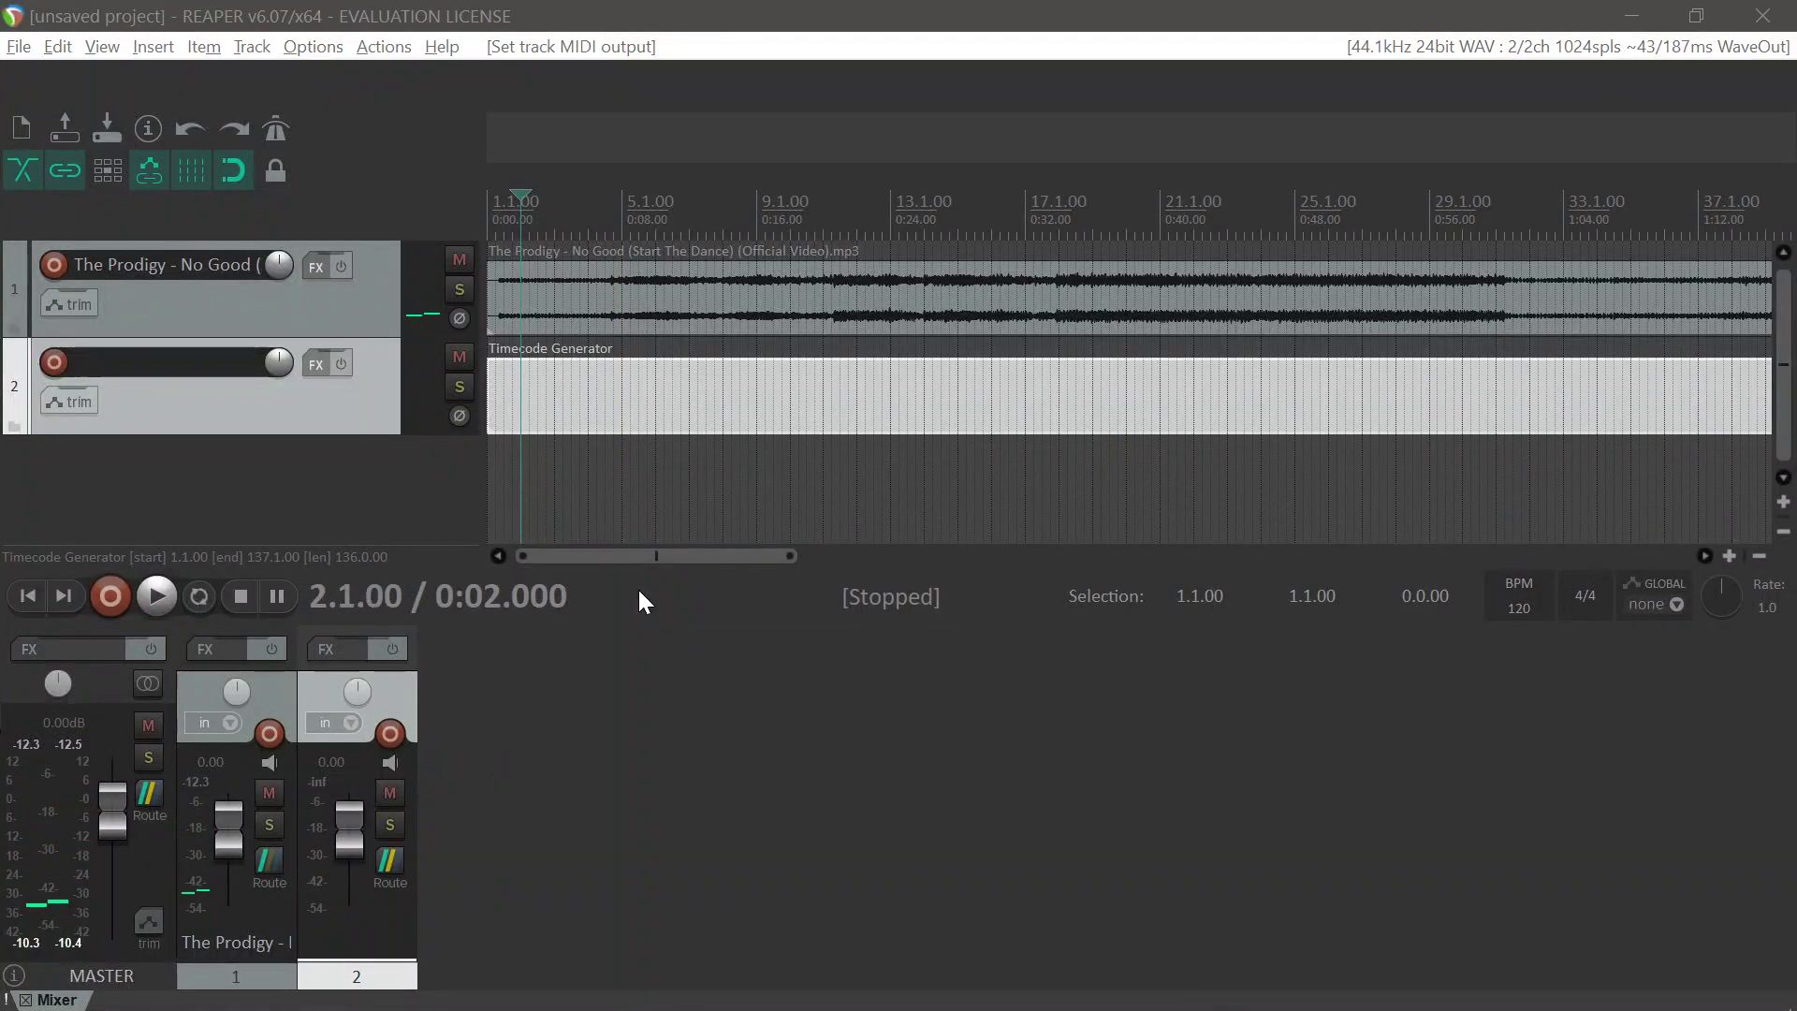
key("alt+Tab")
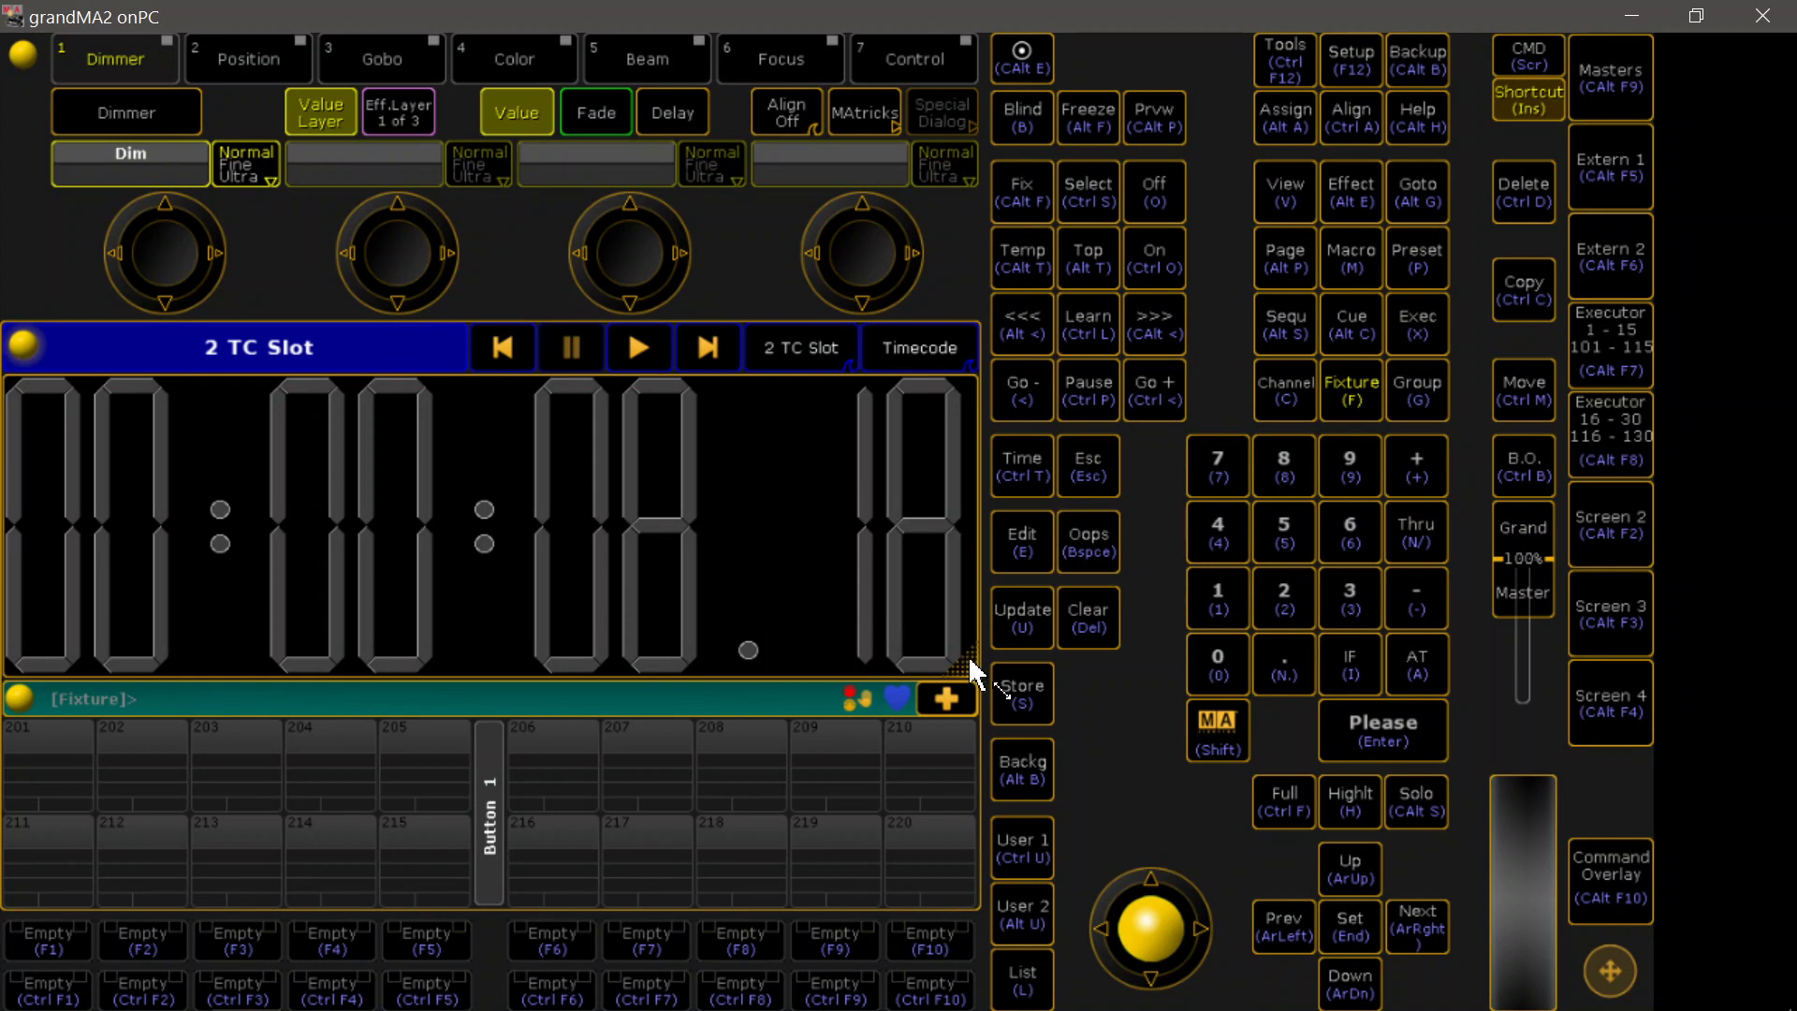
Step: Shrink the Clock window to its area's upper-left corner and create a Timecode Pool window in the space below it
left_click_drag(655, 580, 386, 498)
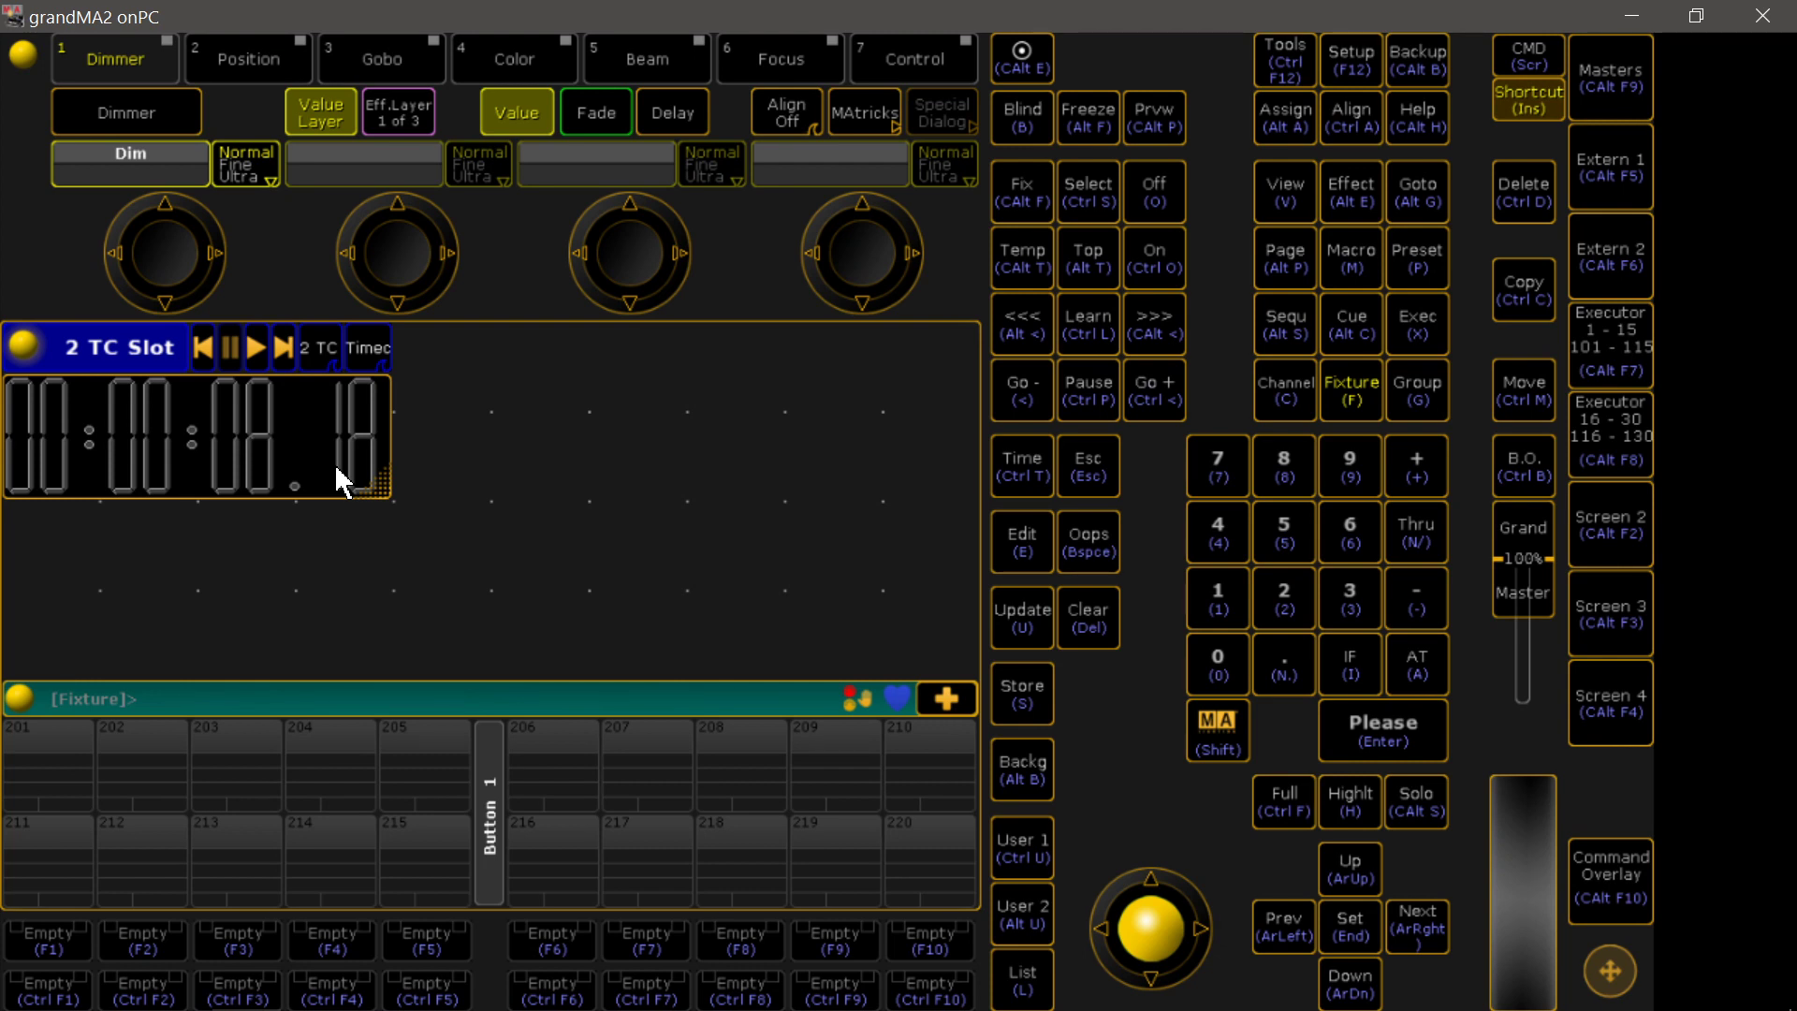
left_click(32, 561)
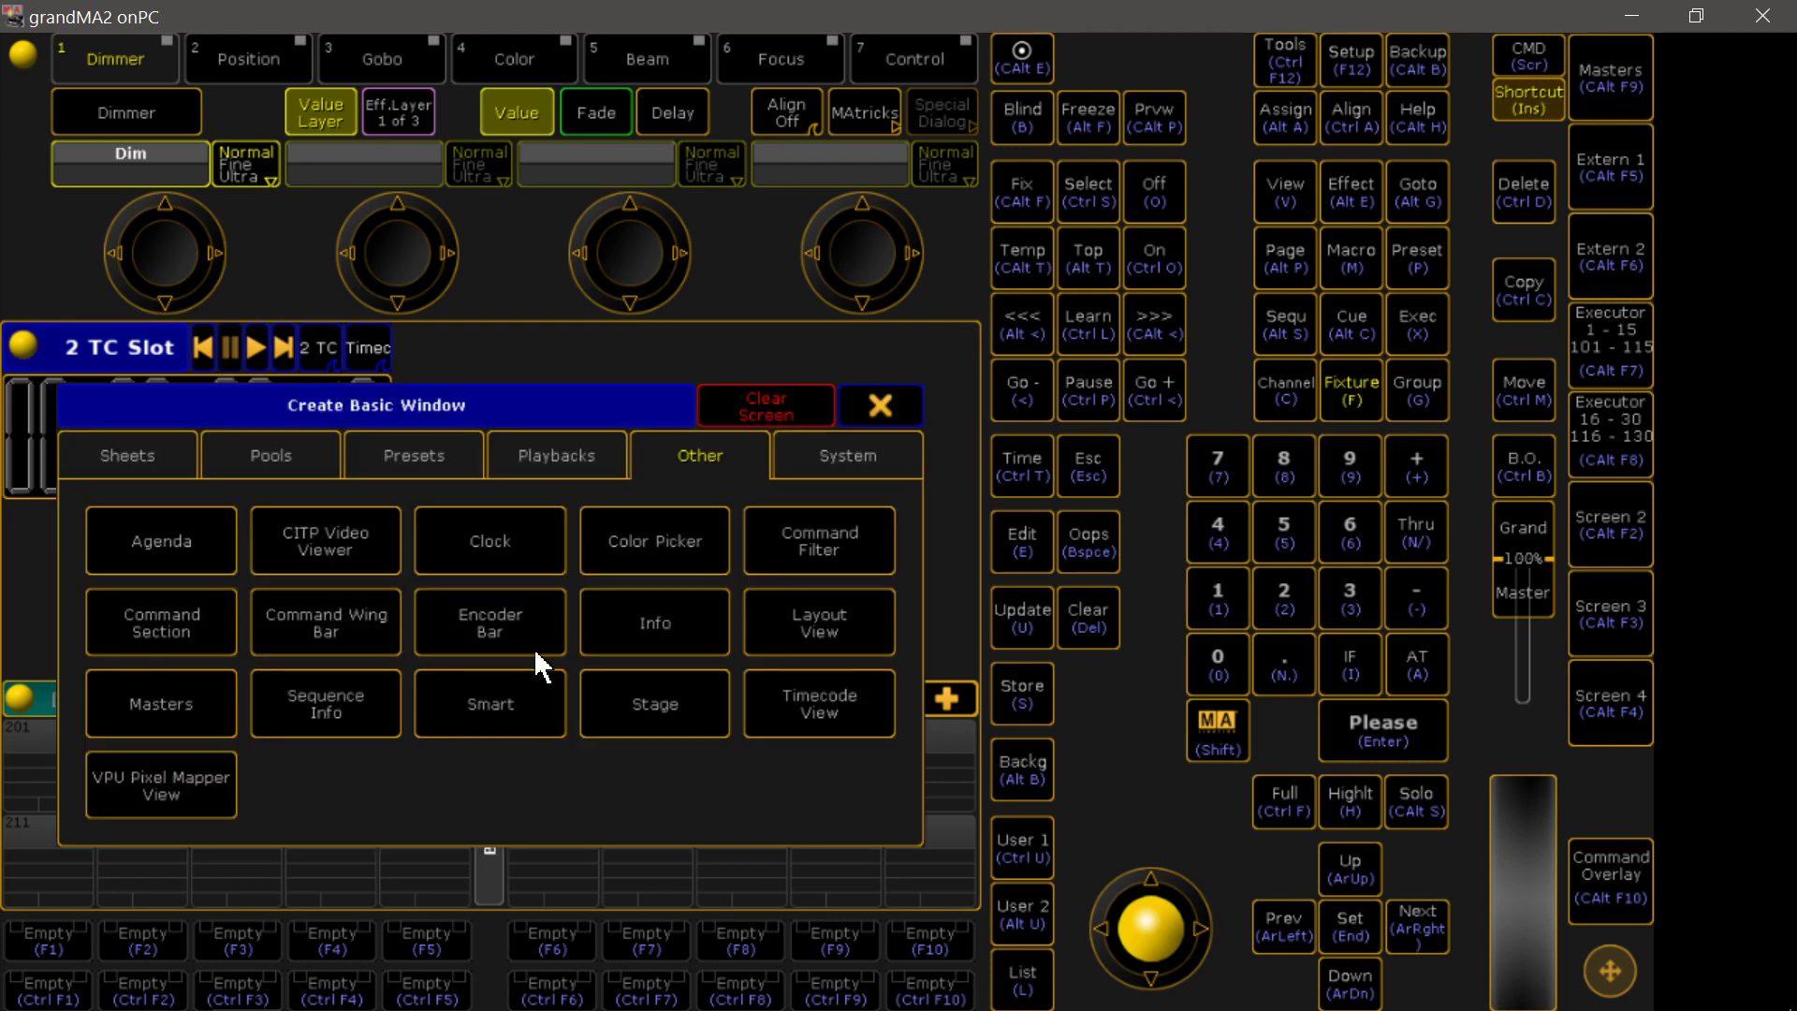
left_click(273, 465)
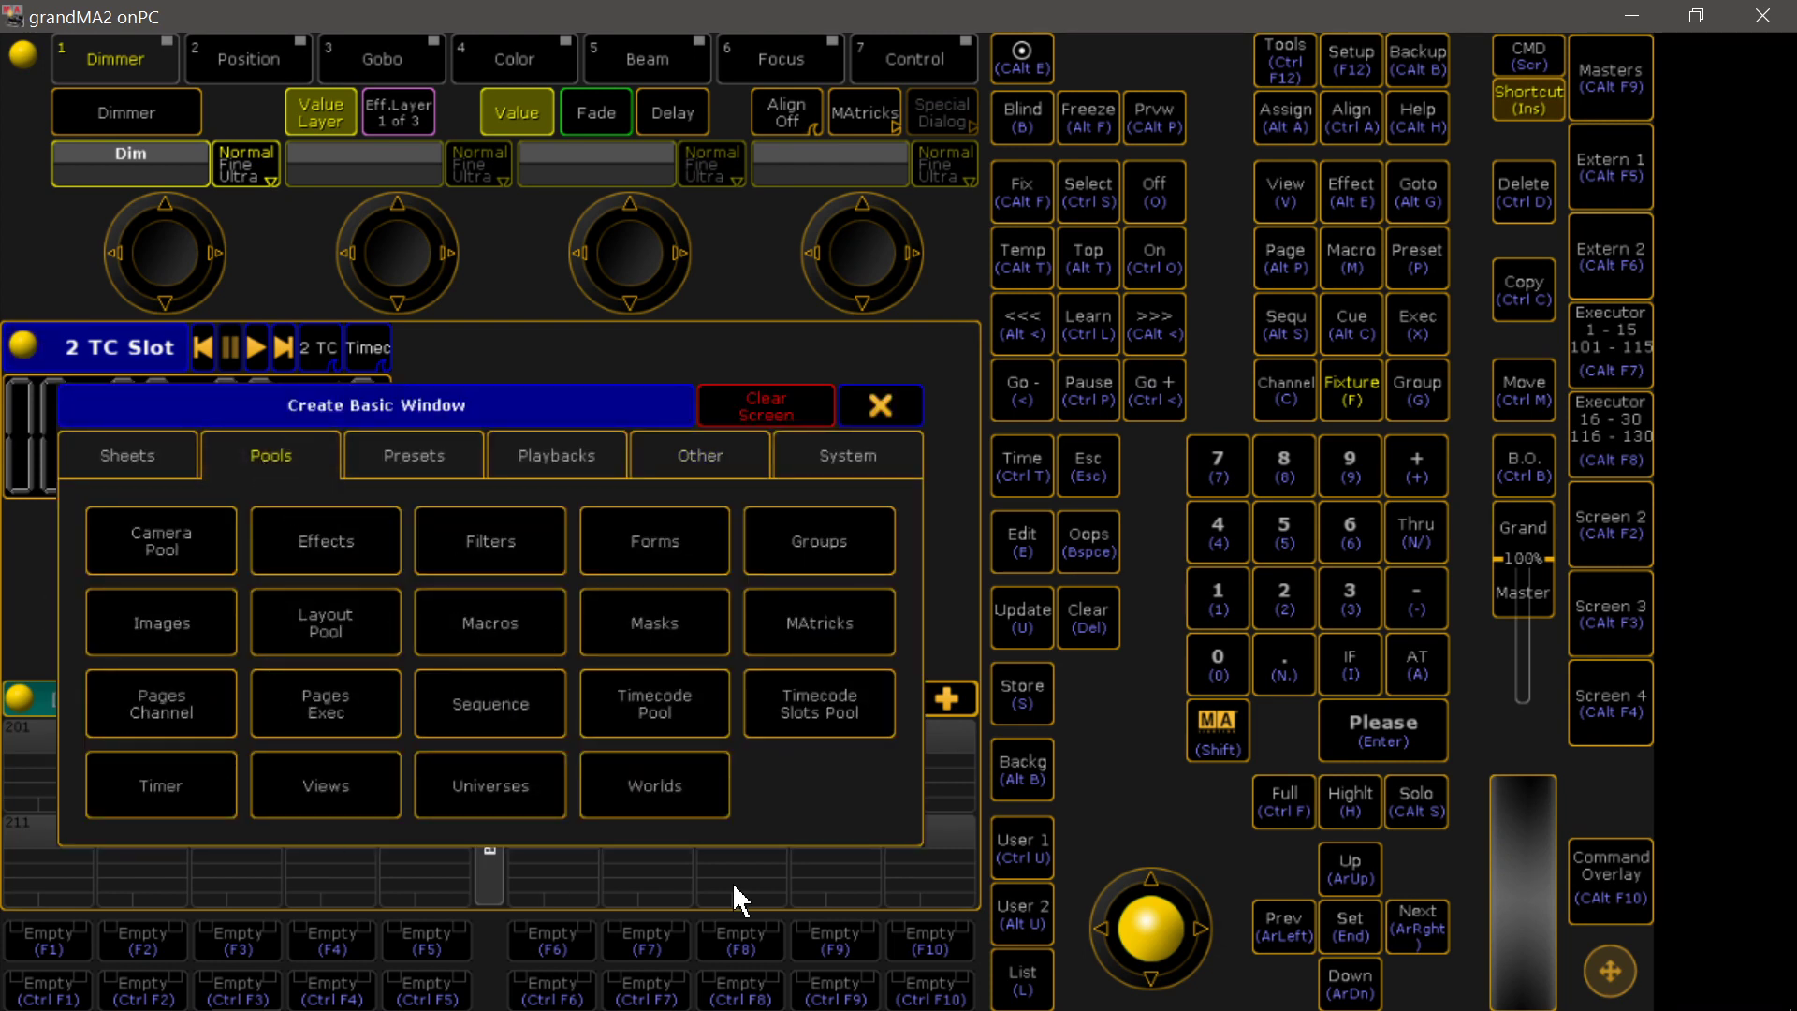
left_click(627, 718)
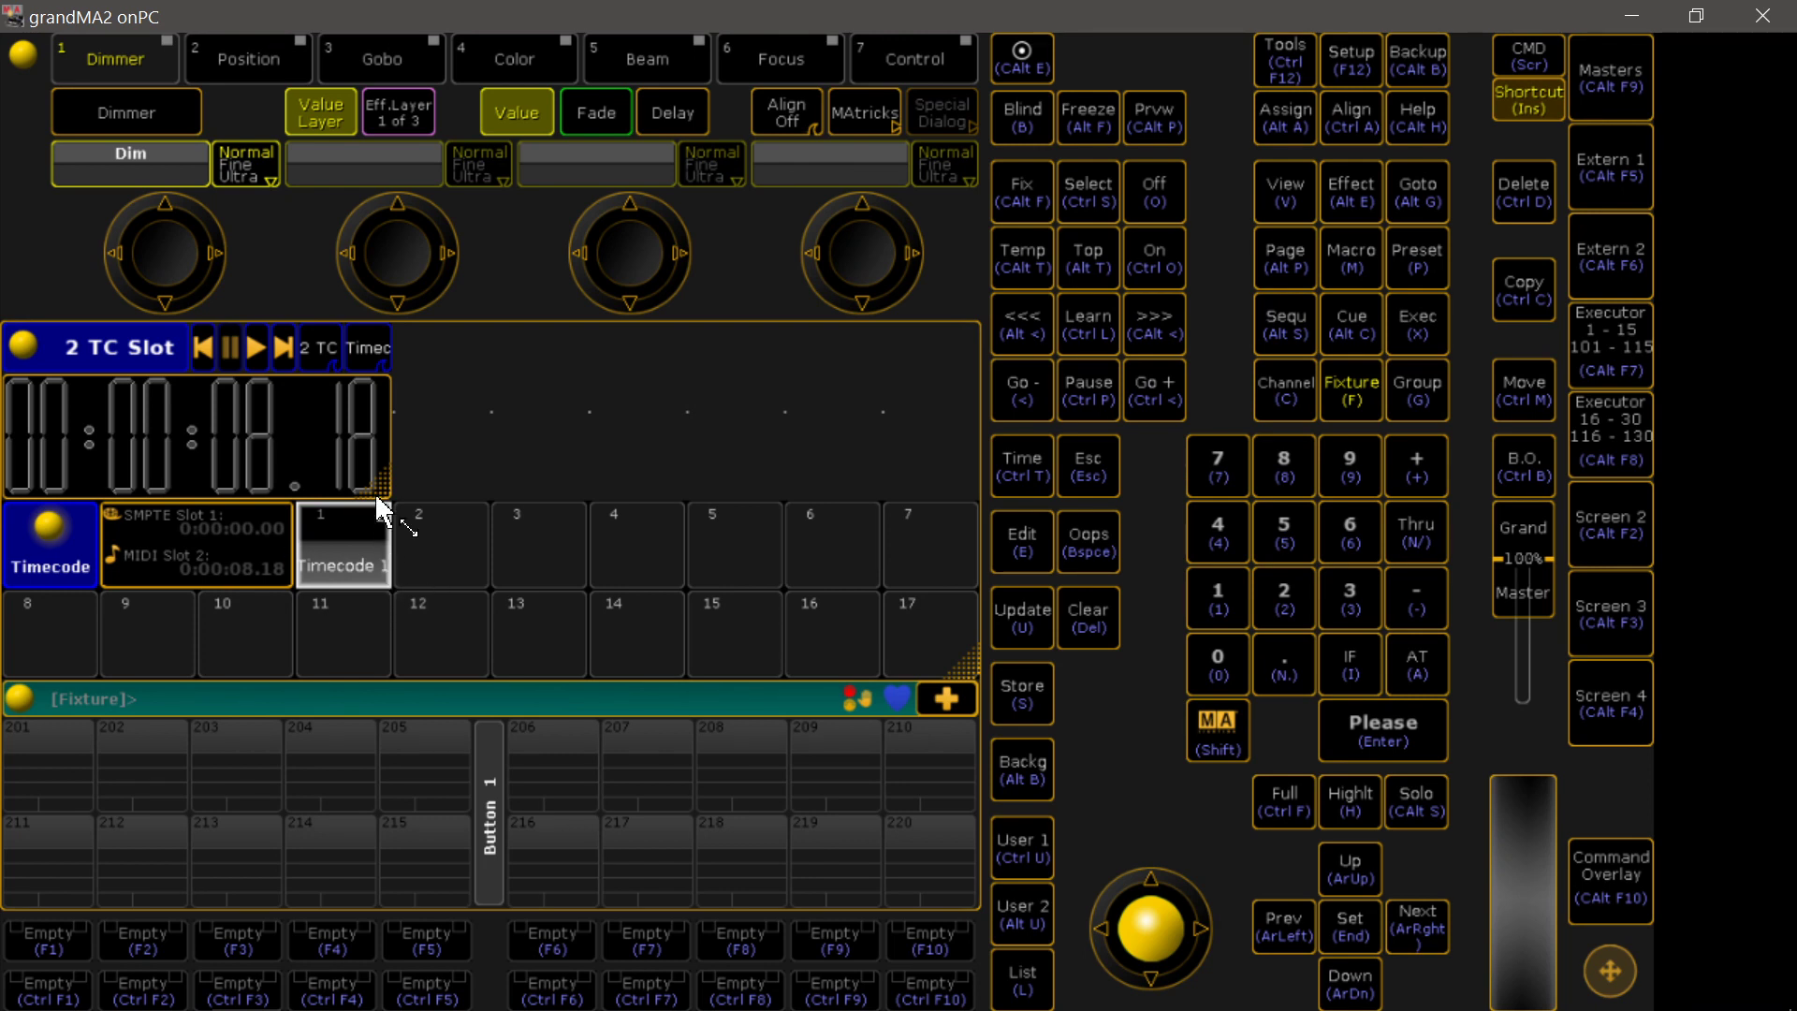
Step: Open Timecode 1 for editing and delete its existing bump 36 track
left_click(335, 575)
left_click(365, 580)
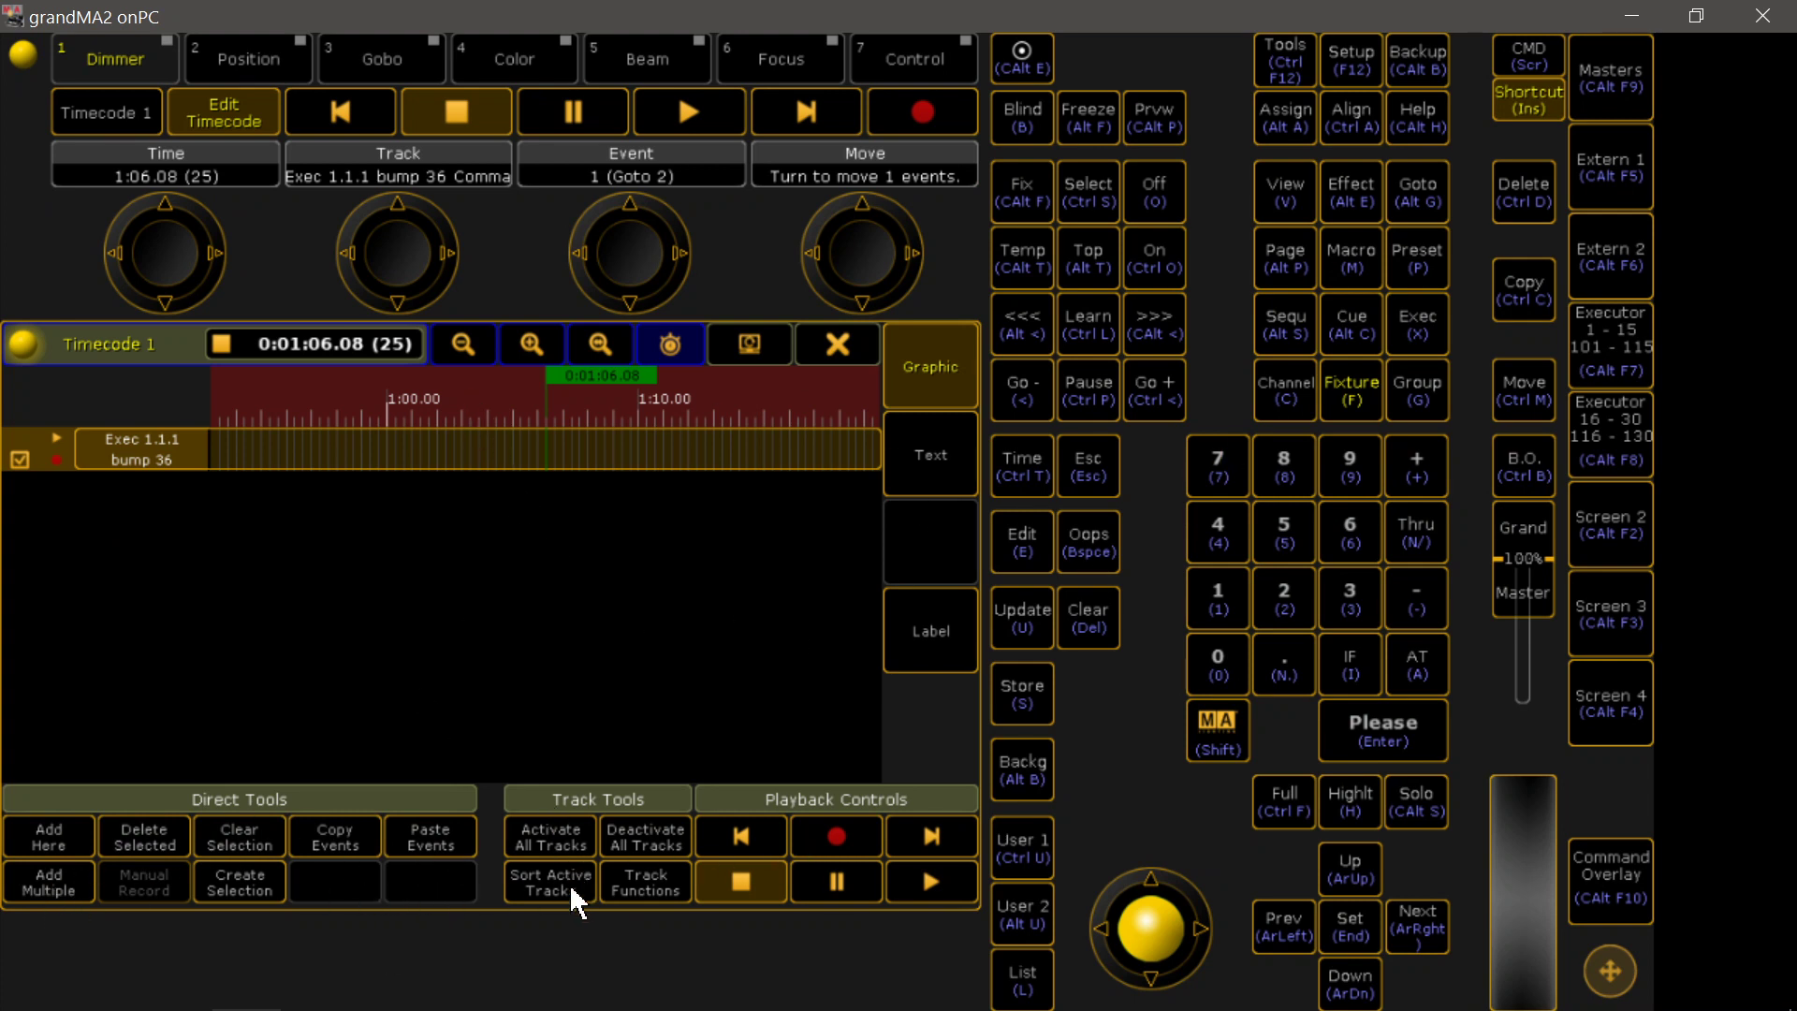
left_click(642, 894)
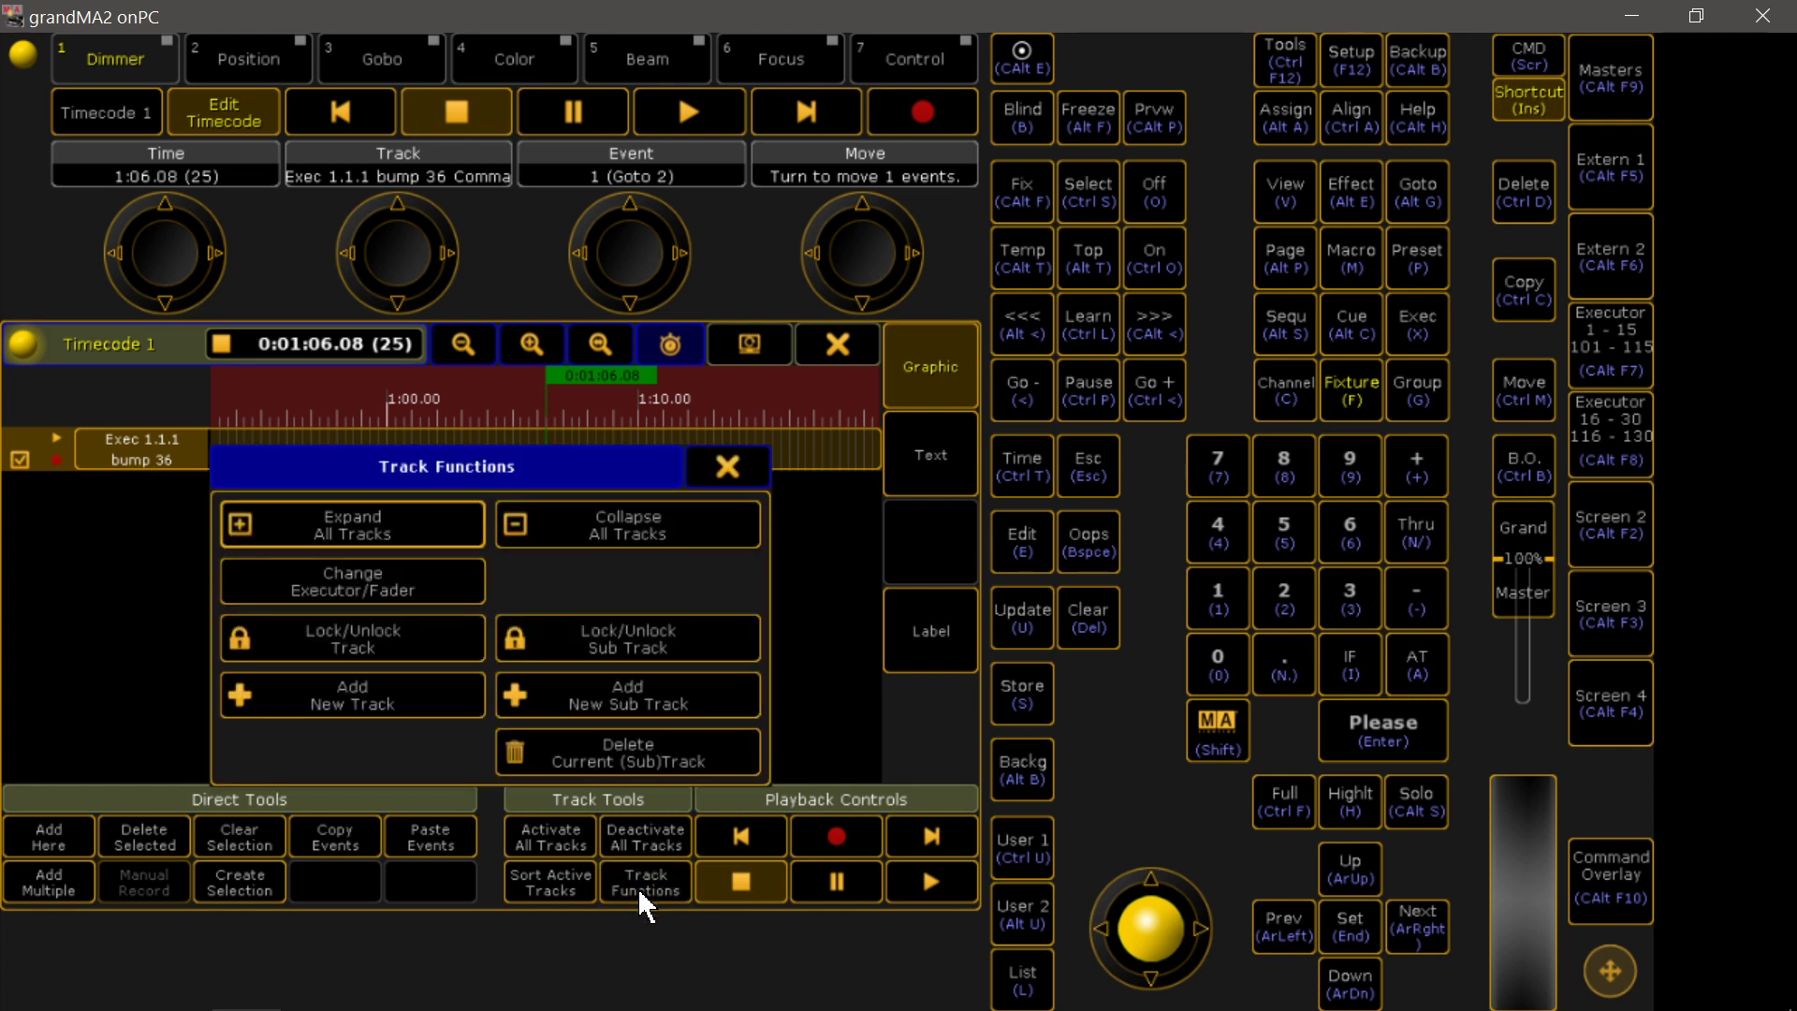
left_click(612, 753)
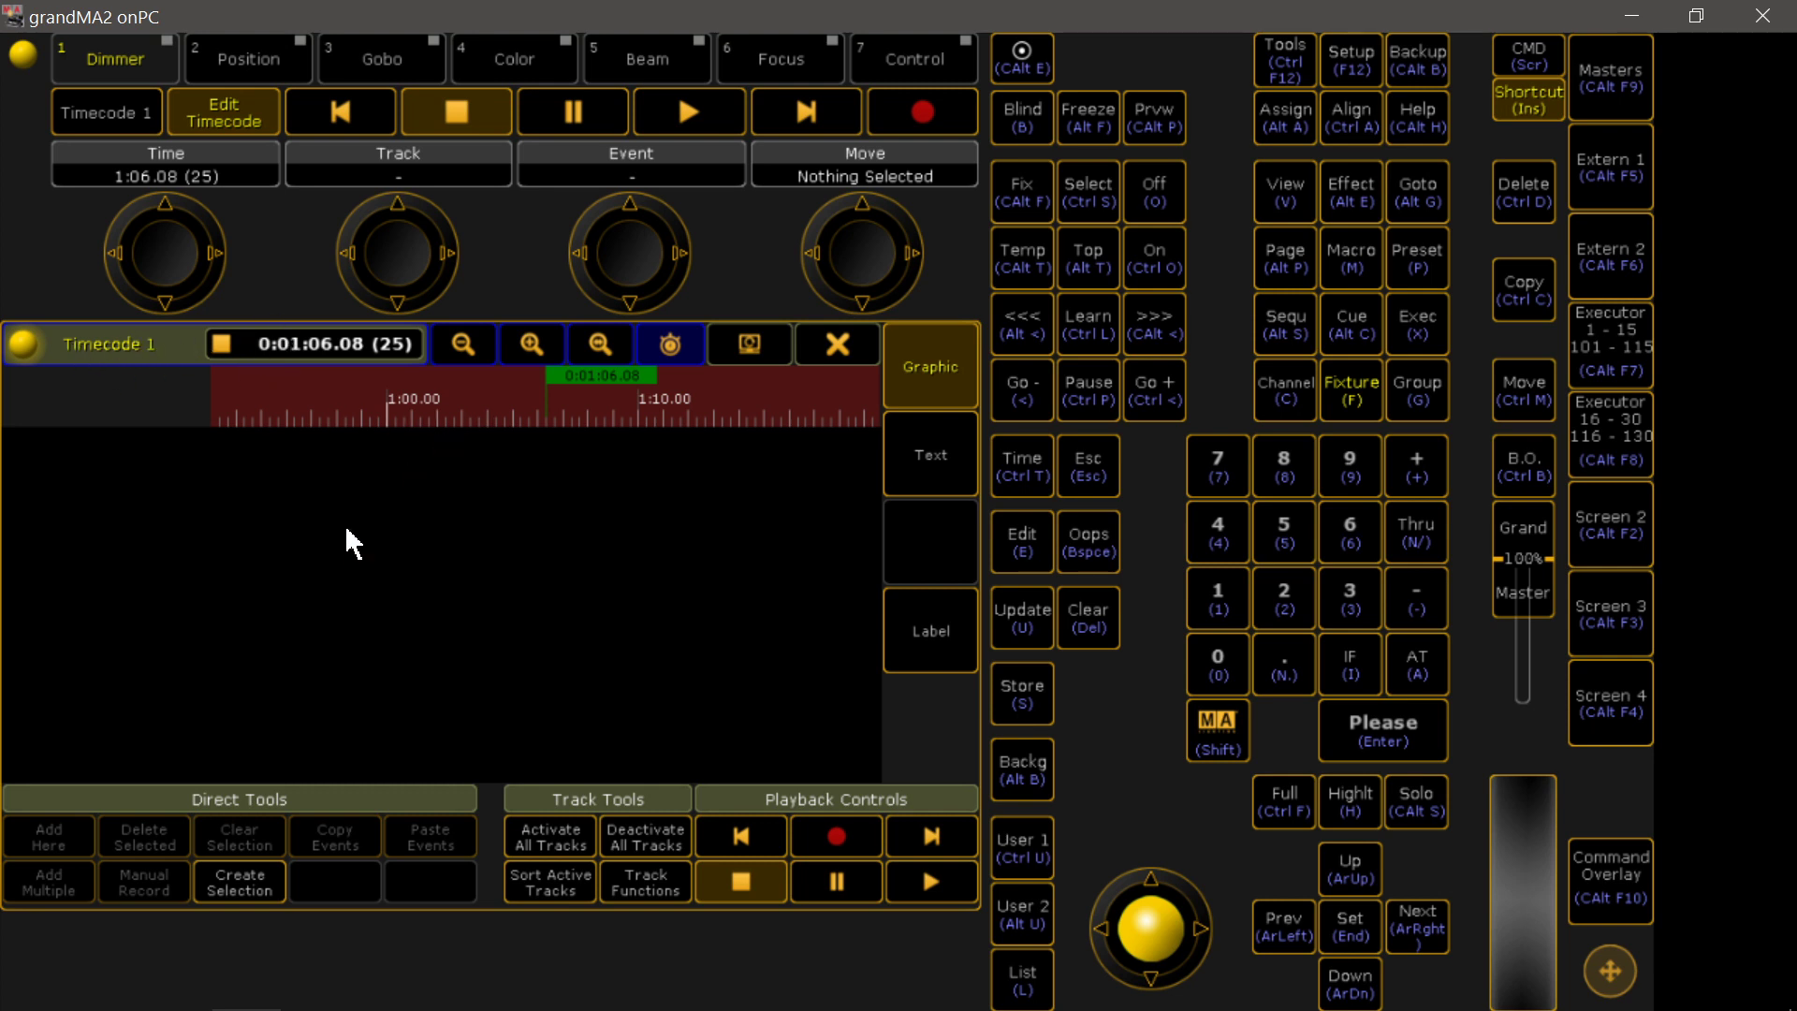
Step: Configure Timecode 1's options with 2 TC Slot as the slot and 30 FPS as the time unit
left_click(28, 346)
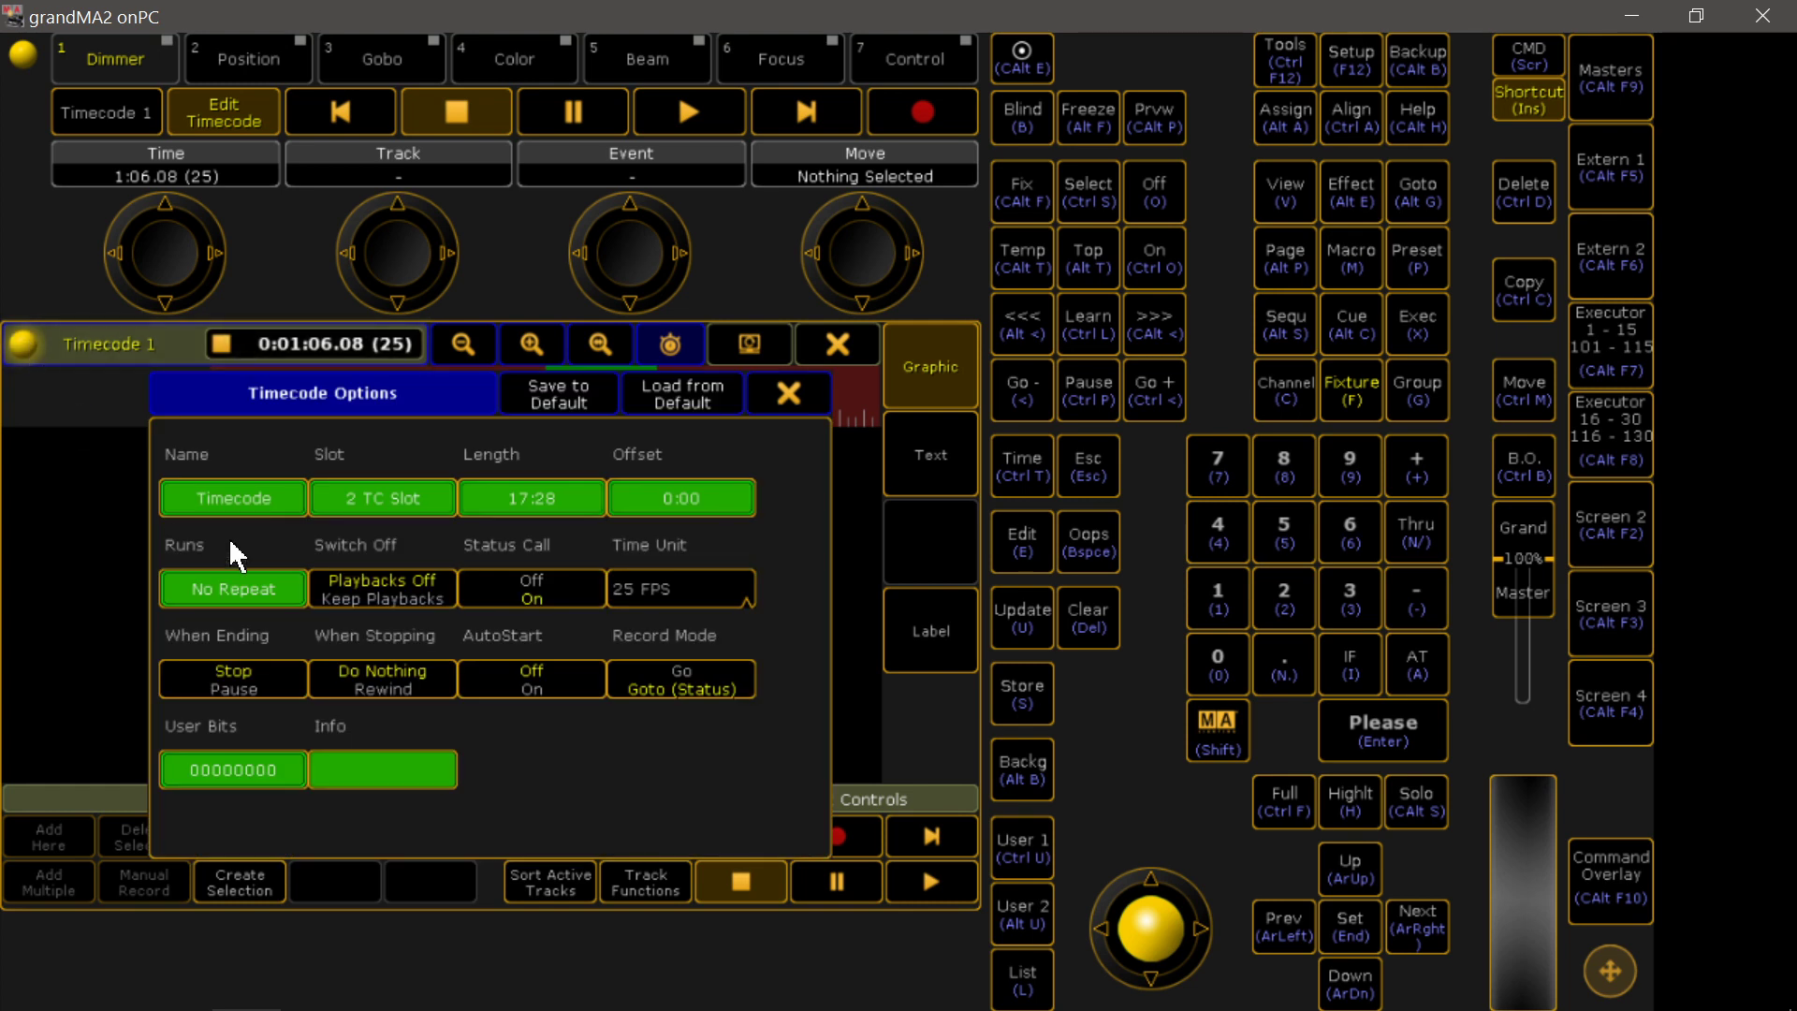
left_click(387, 496)
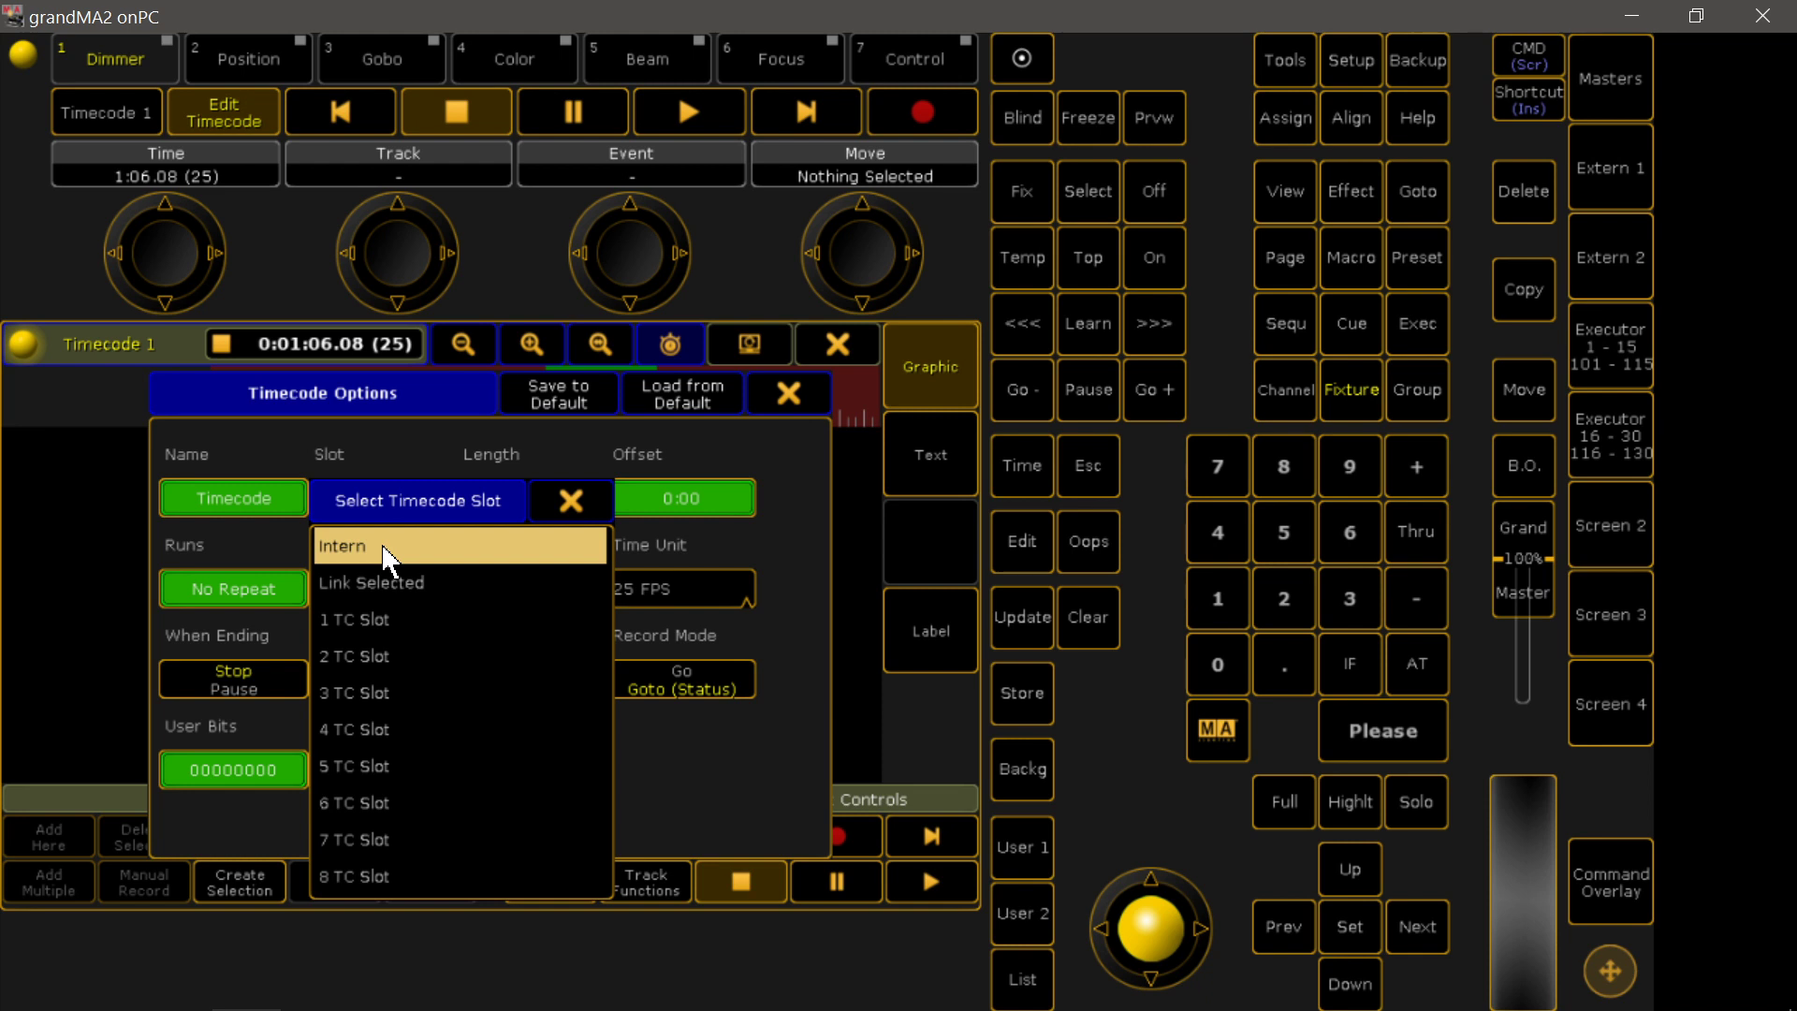
left_click(342, 657)
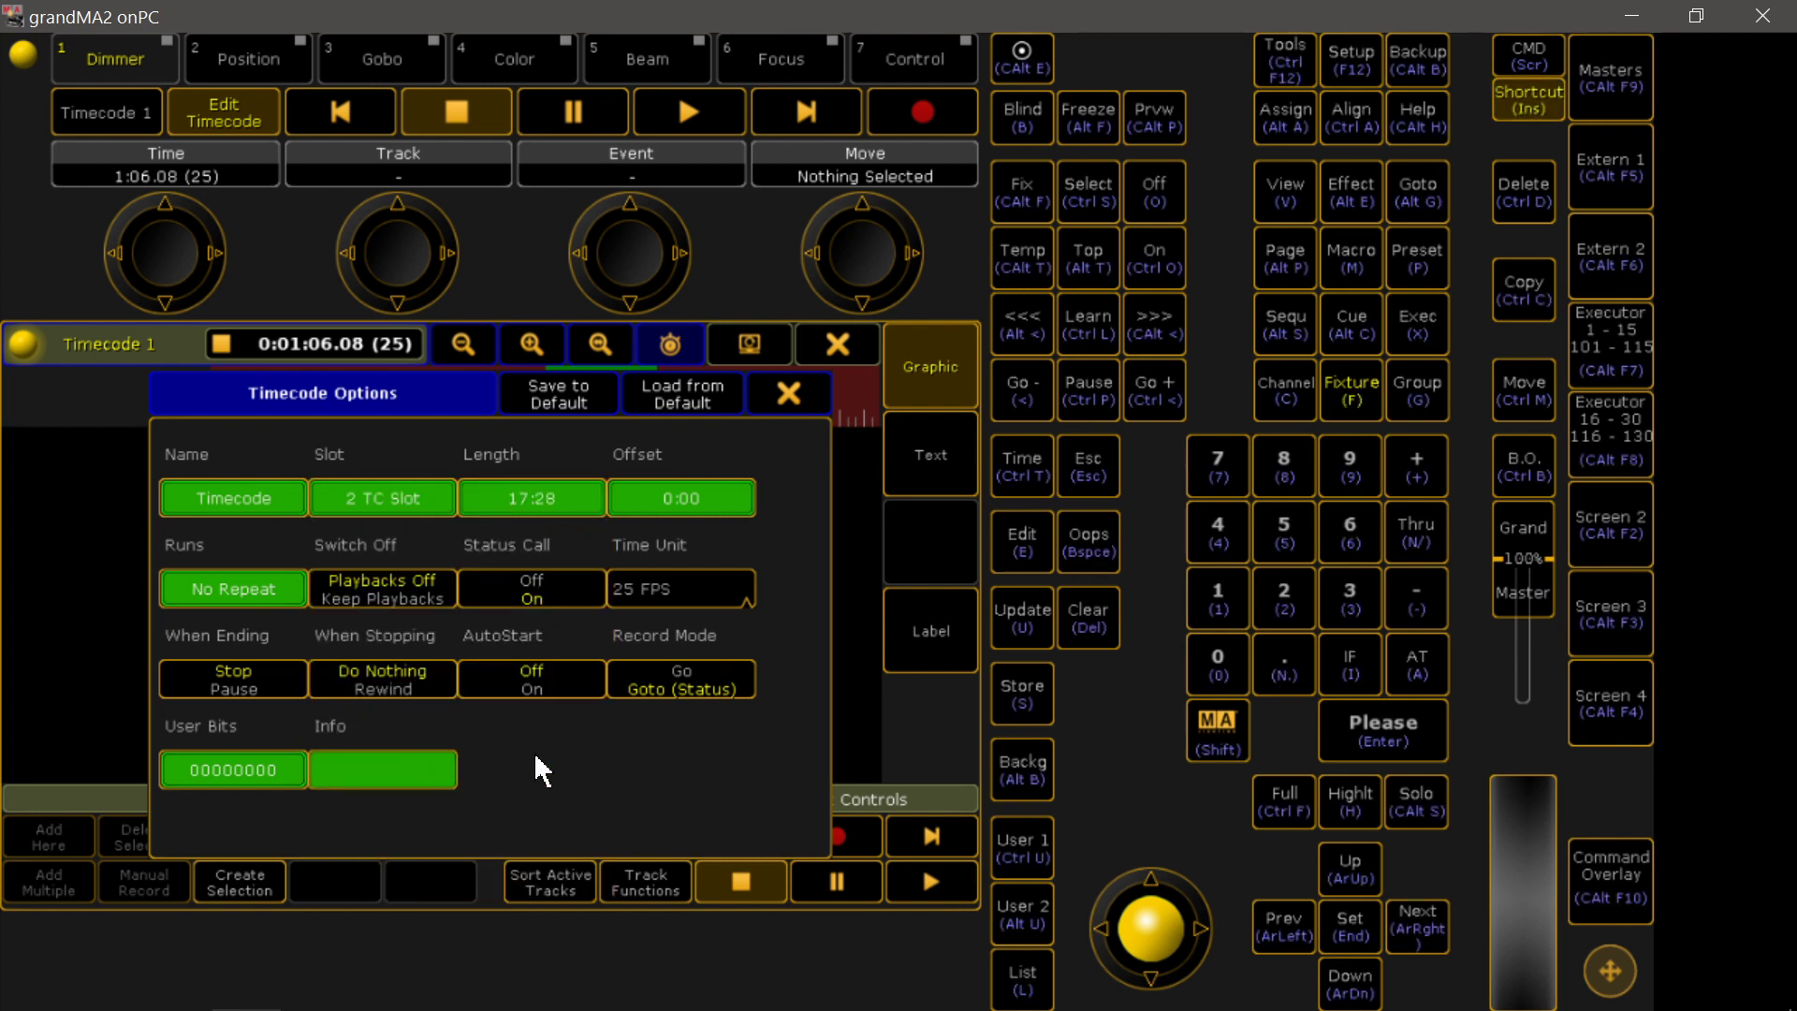
left_click(675, 599)
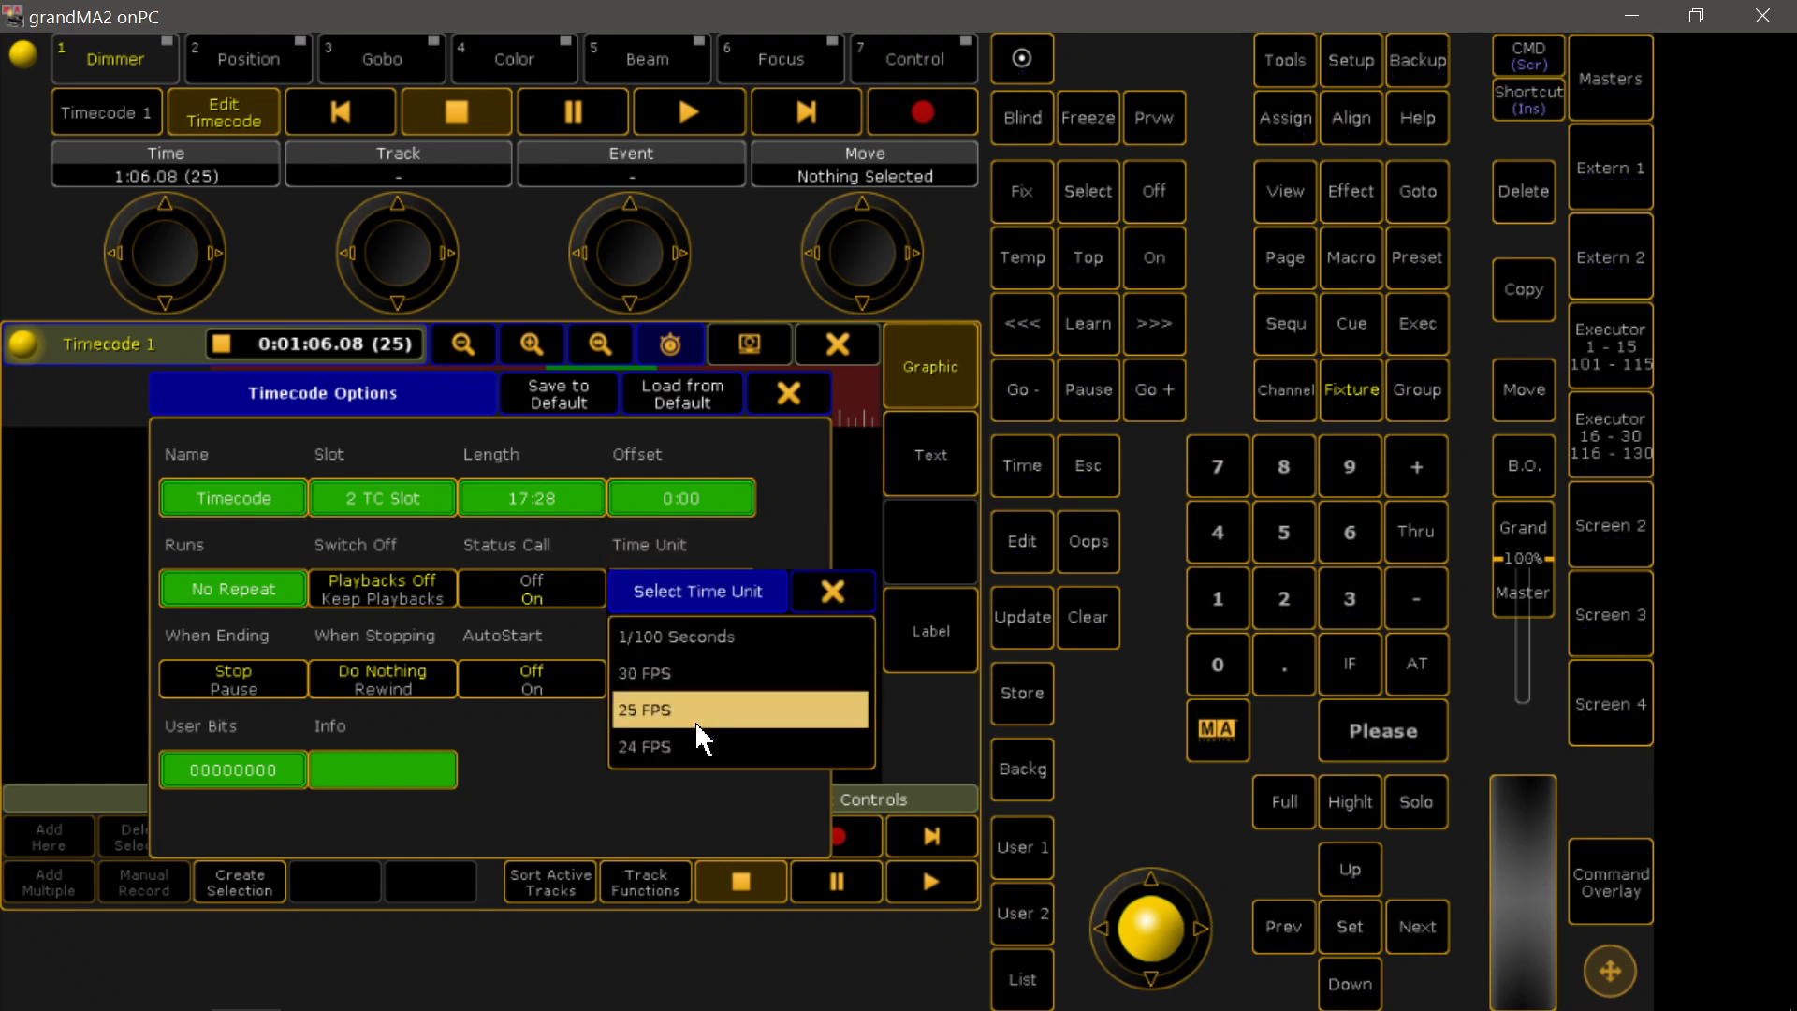
left_click(692, 672)
key("Insert")
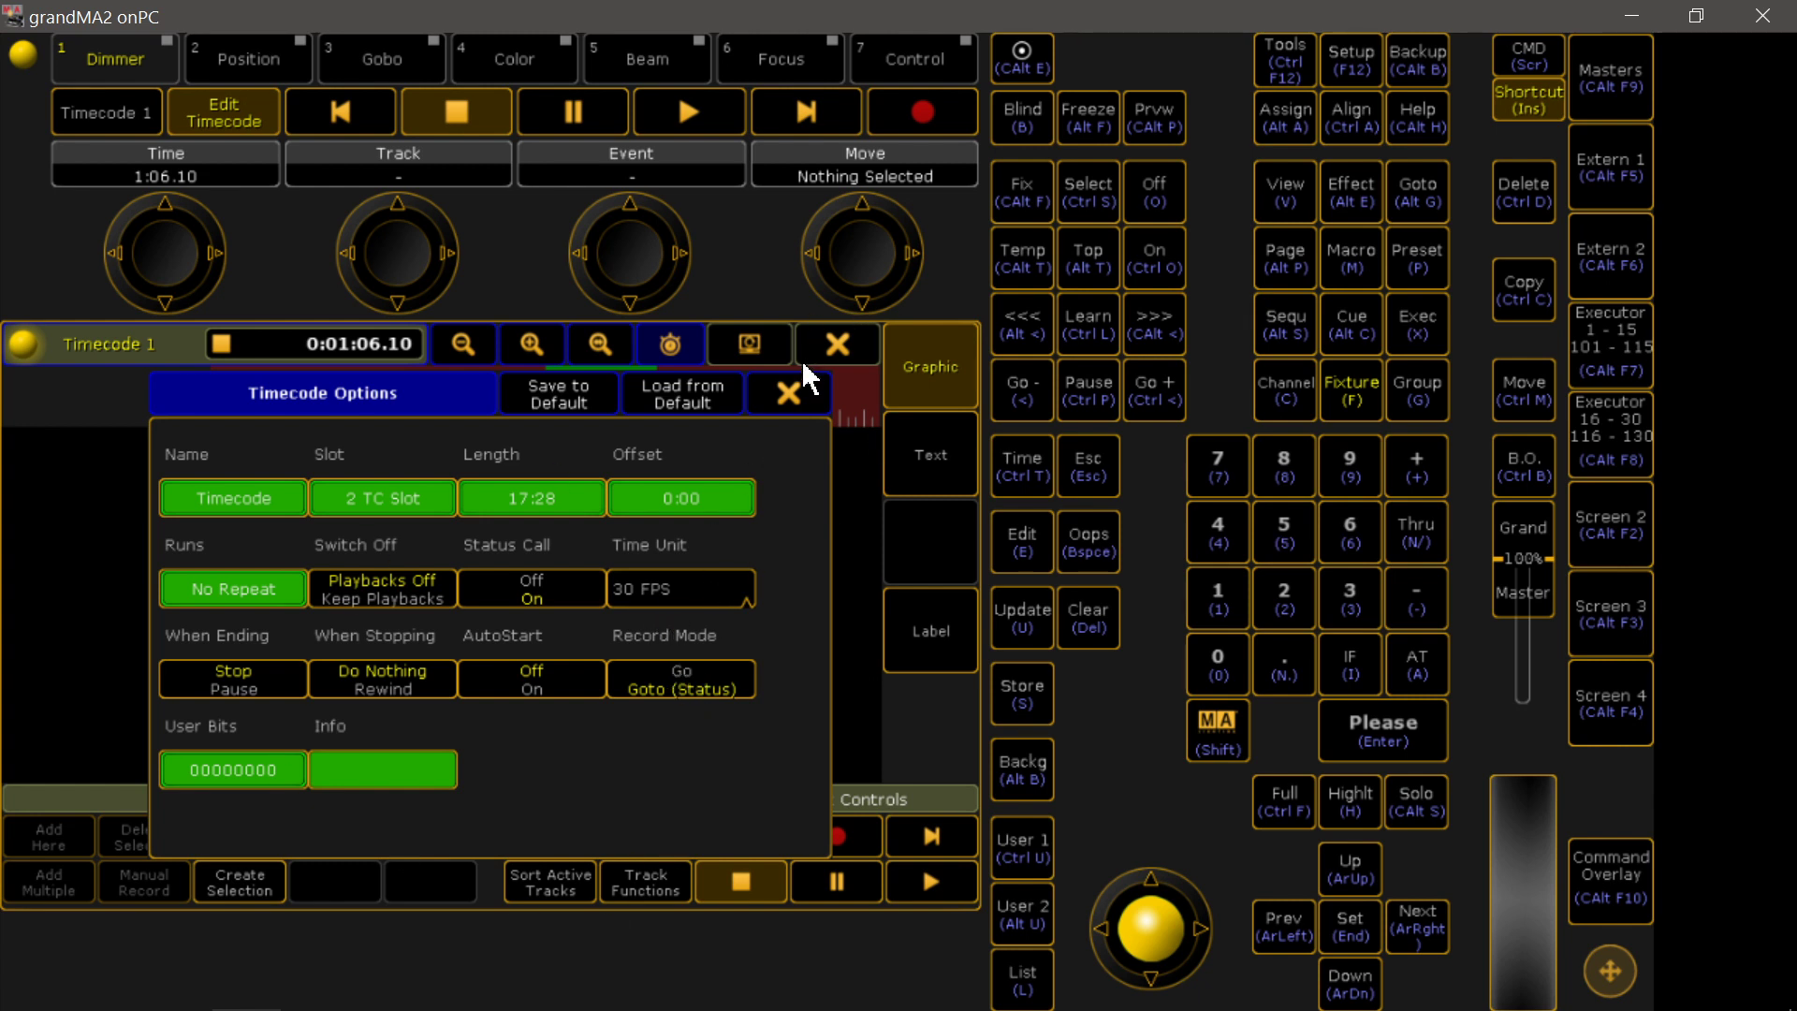
left_click(788, 393)
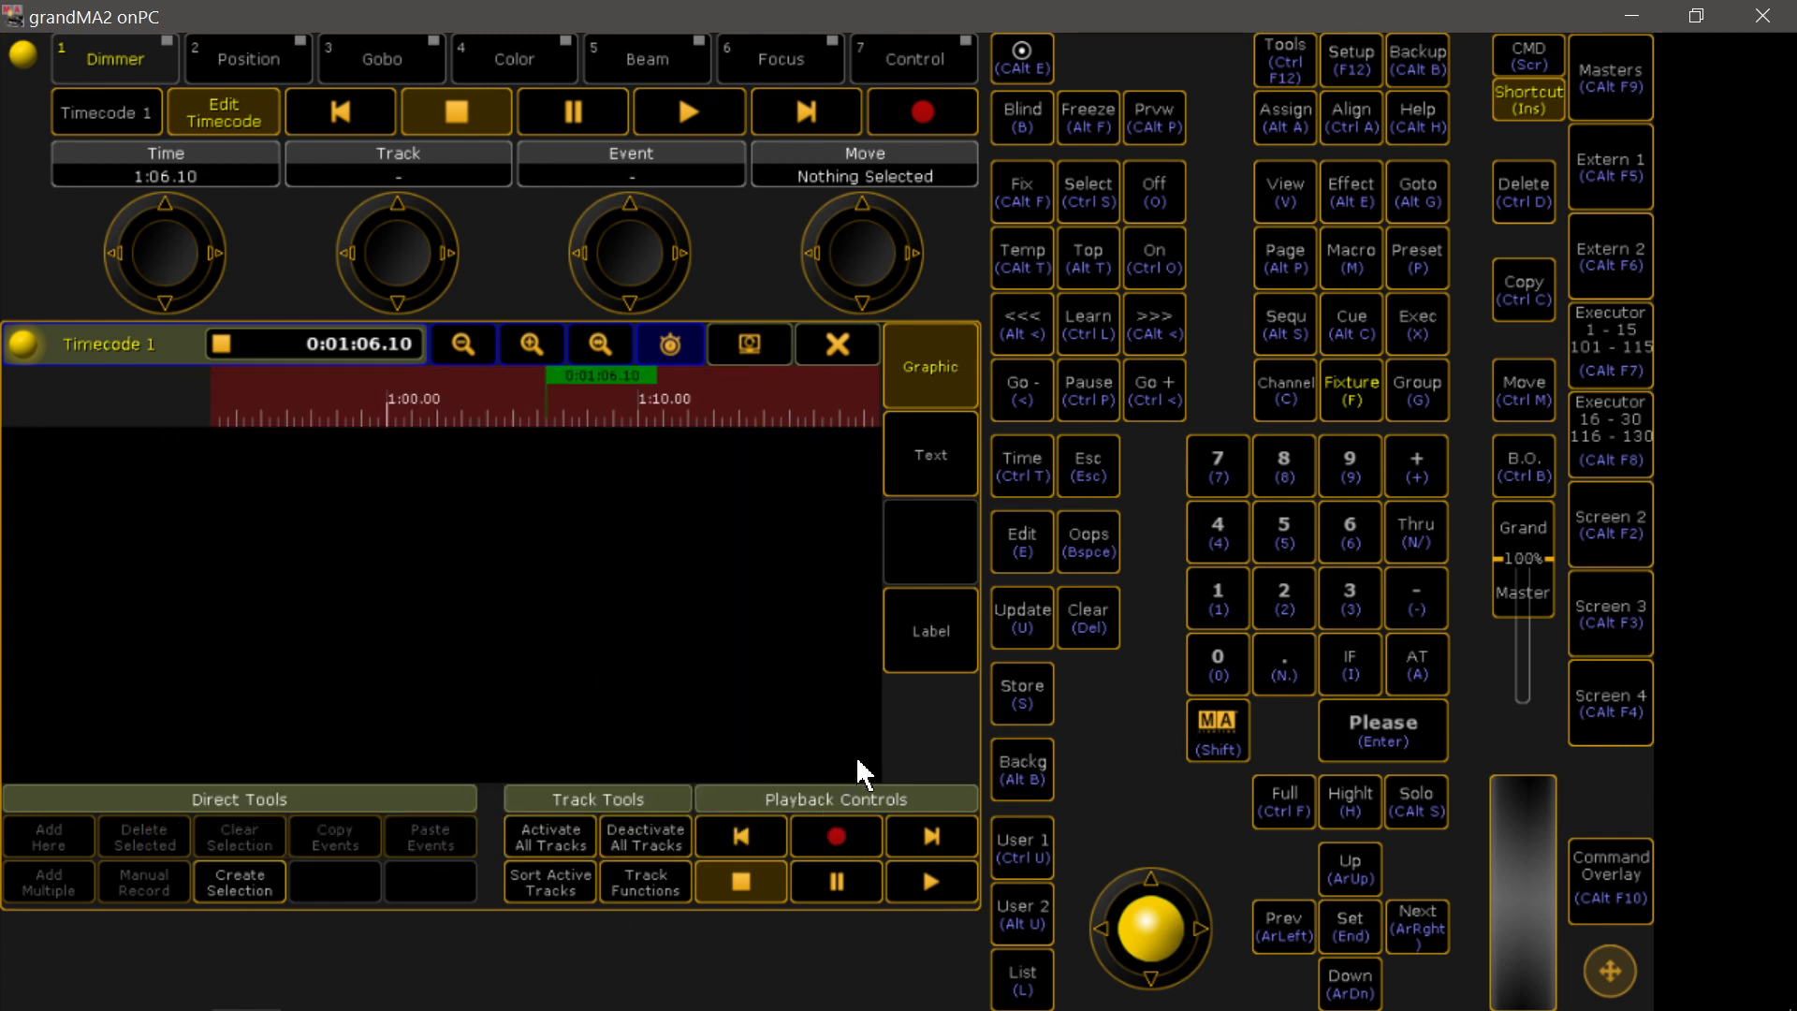
Step: Start recording Timecode 1, show executors 1 - 15, and start playback of the REAPER project
left_click(829, 839)
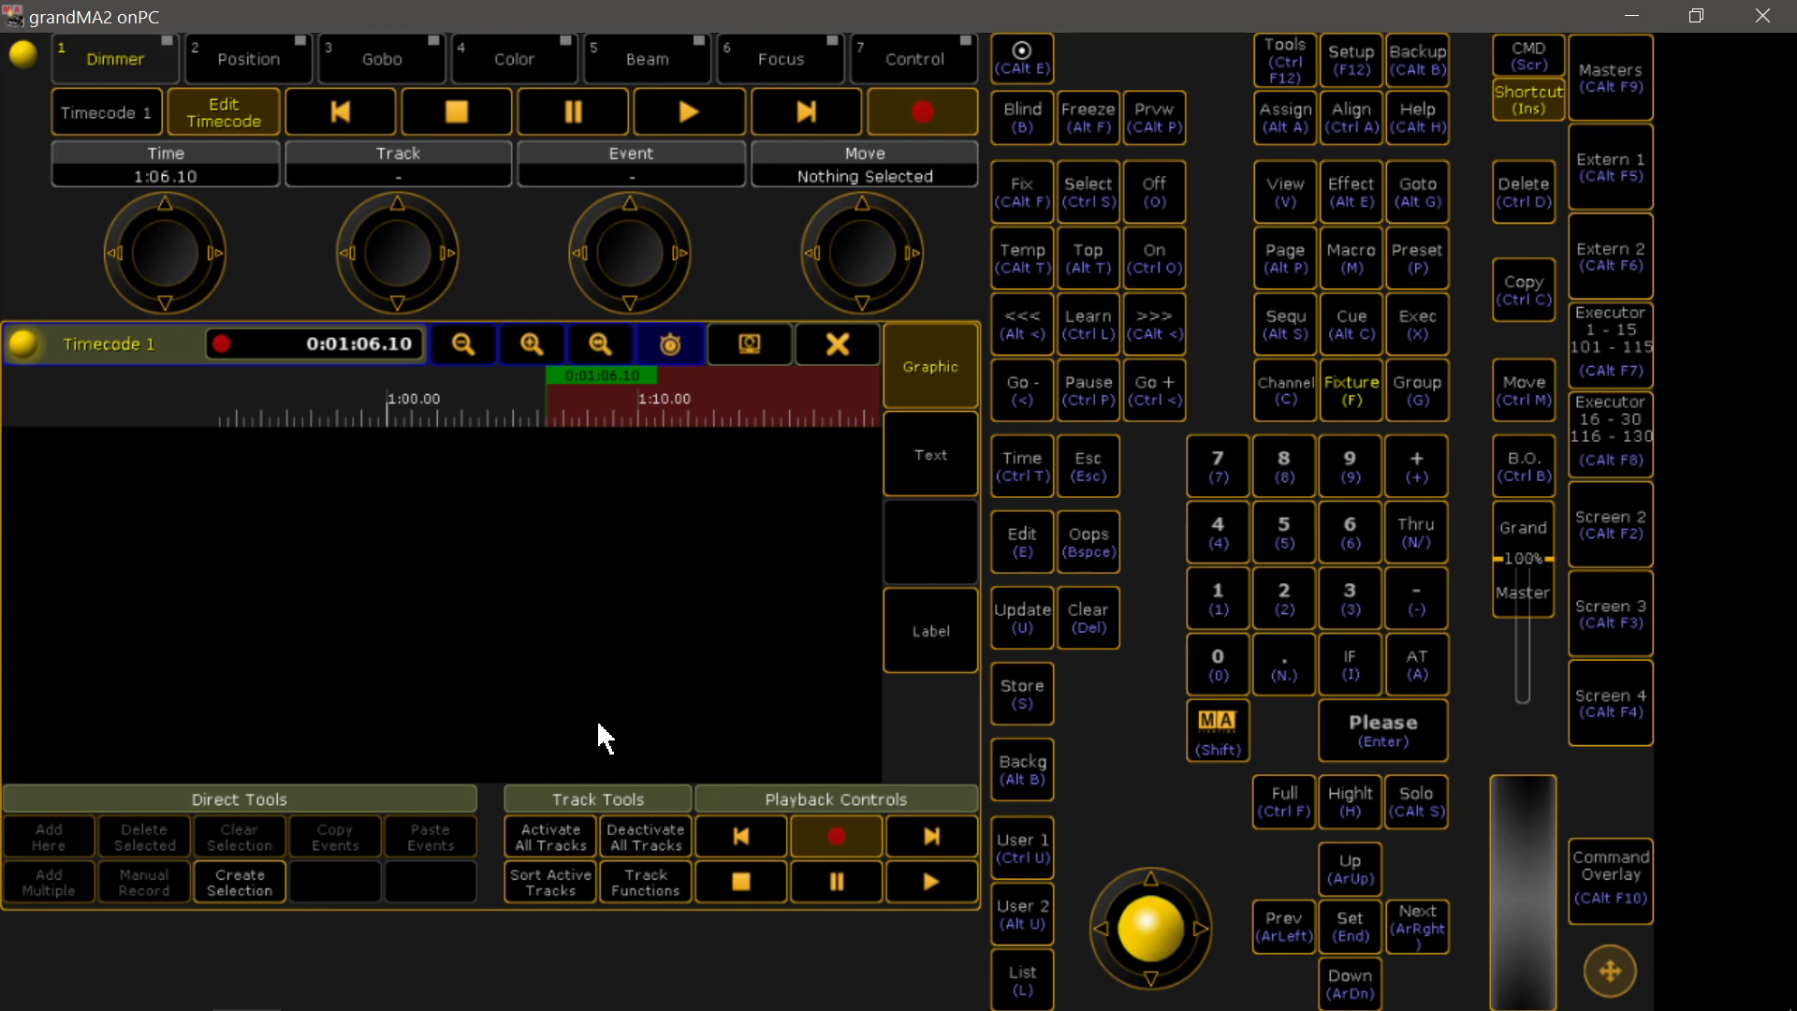
left_click(1627, 367)
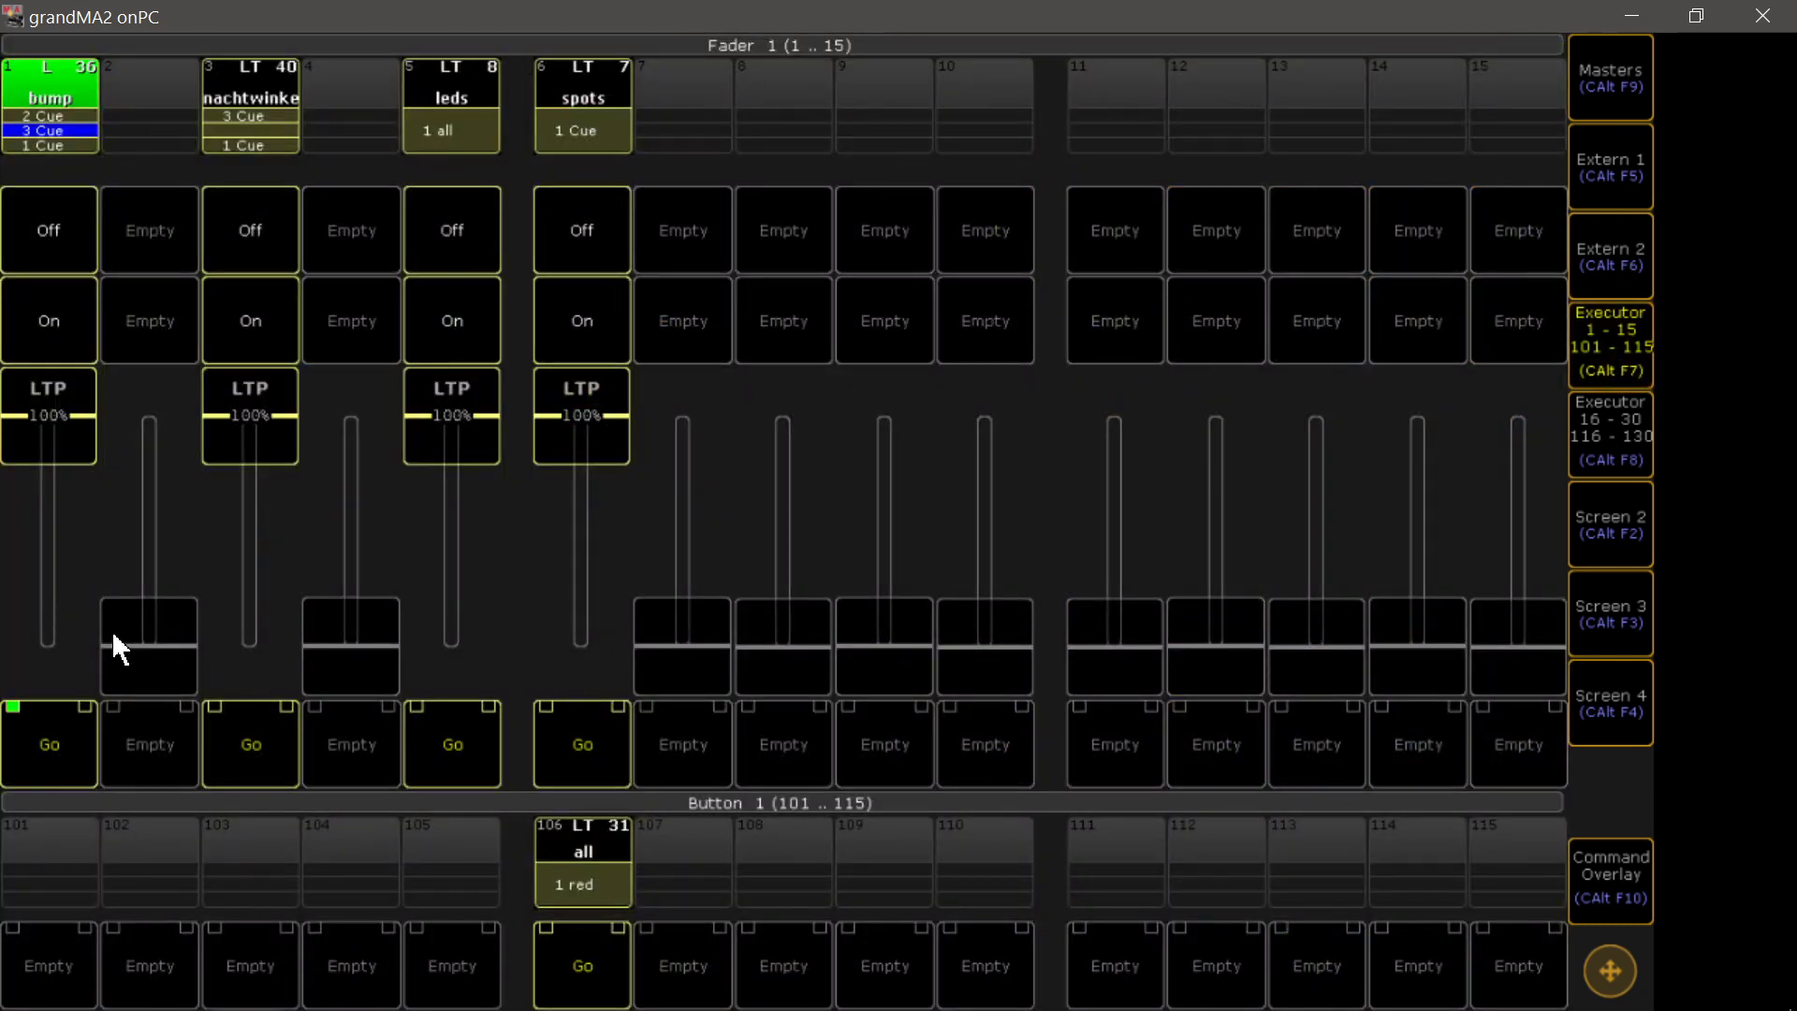
key("alt+Tab")
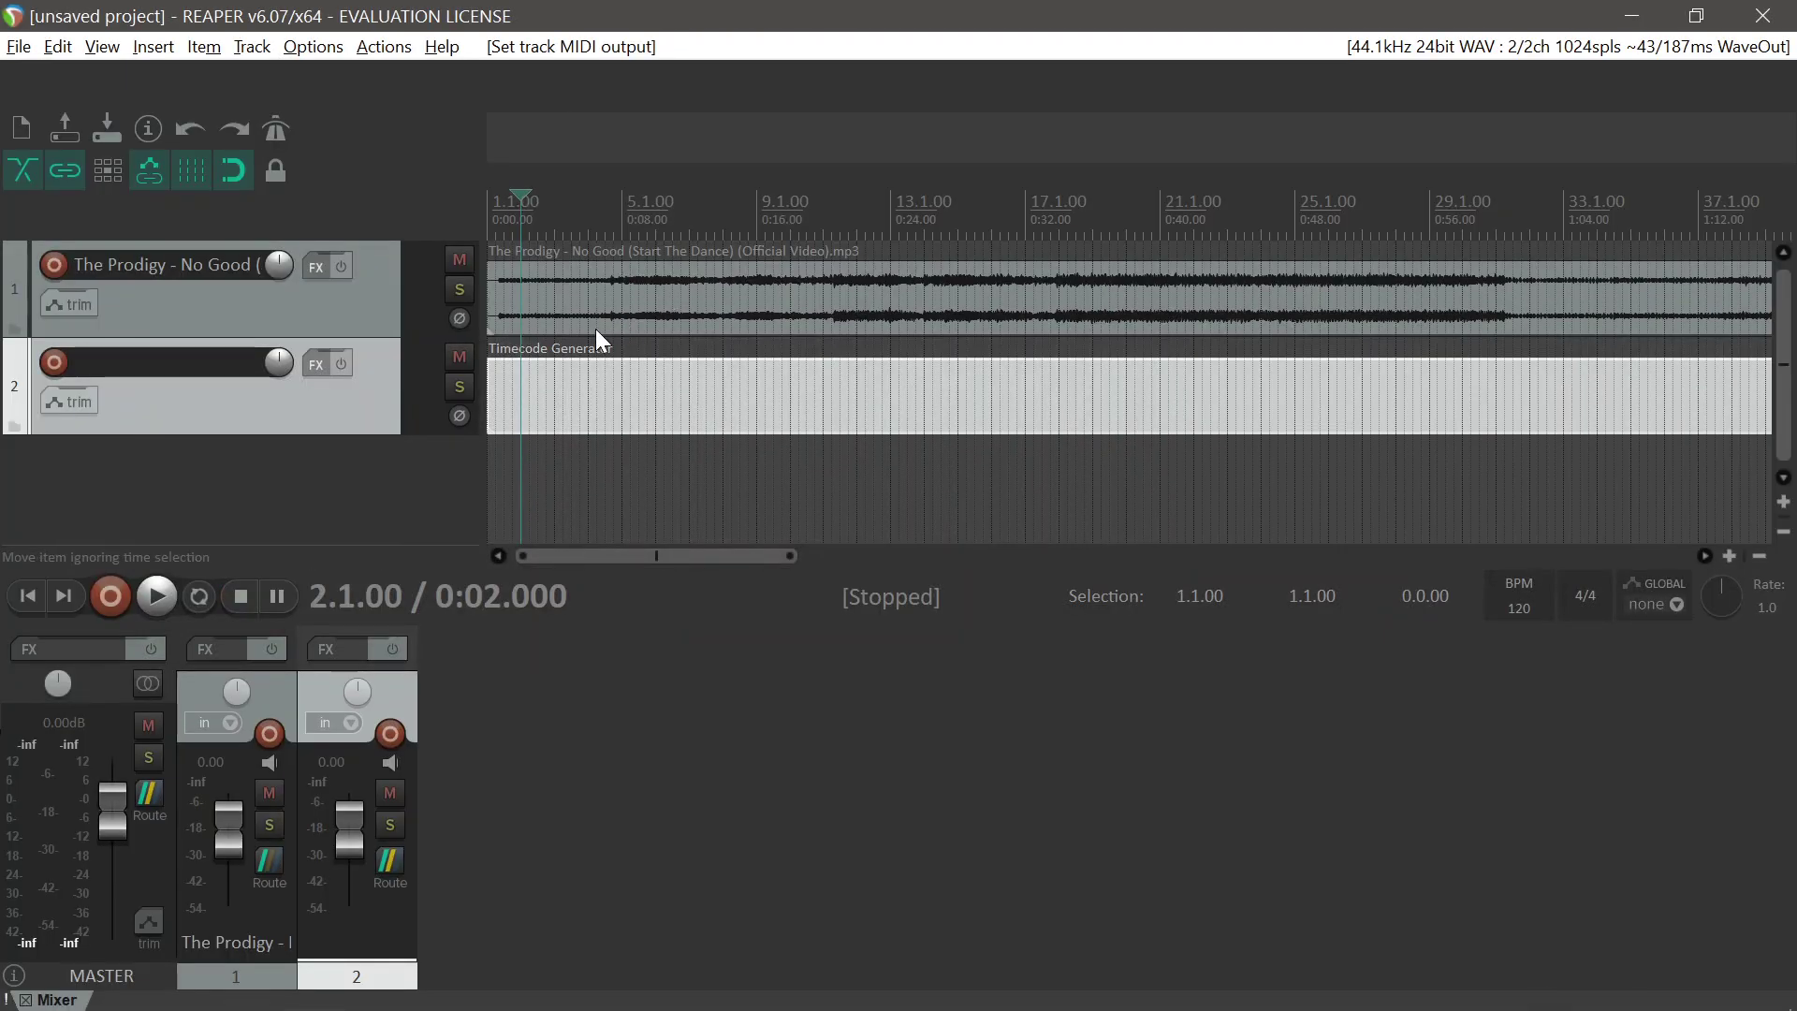
key("space")
key("alt+Tab")
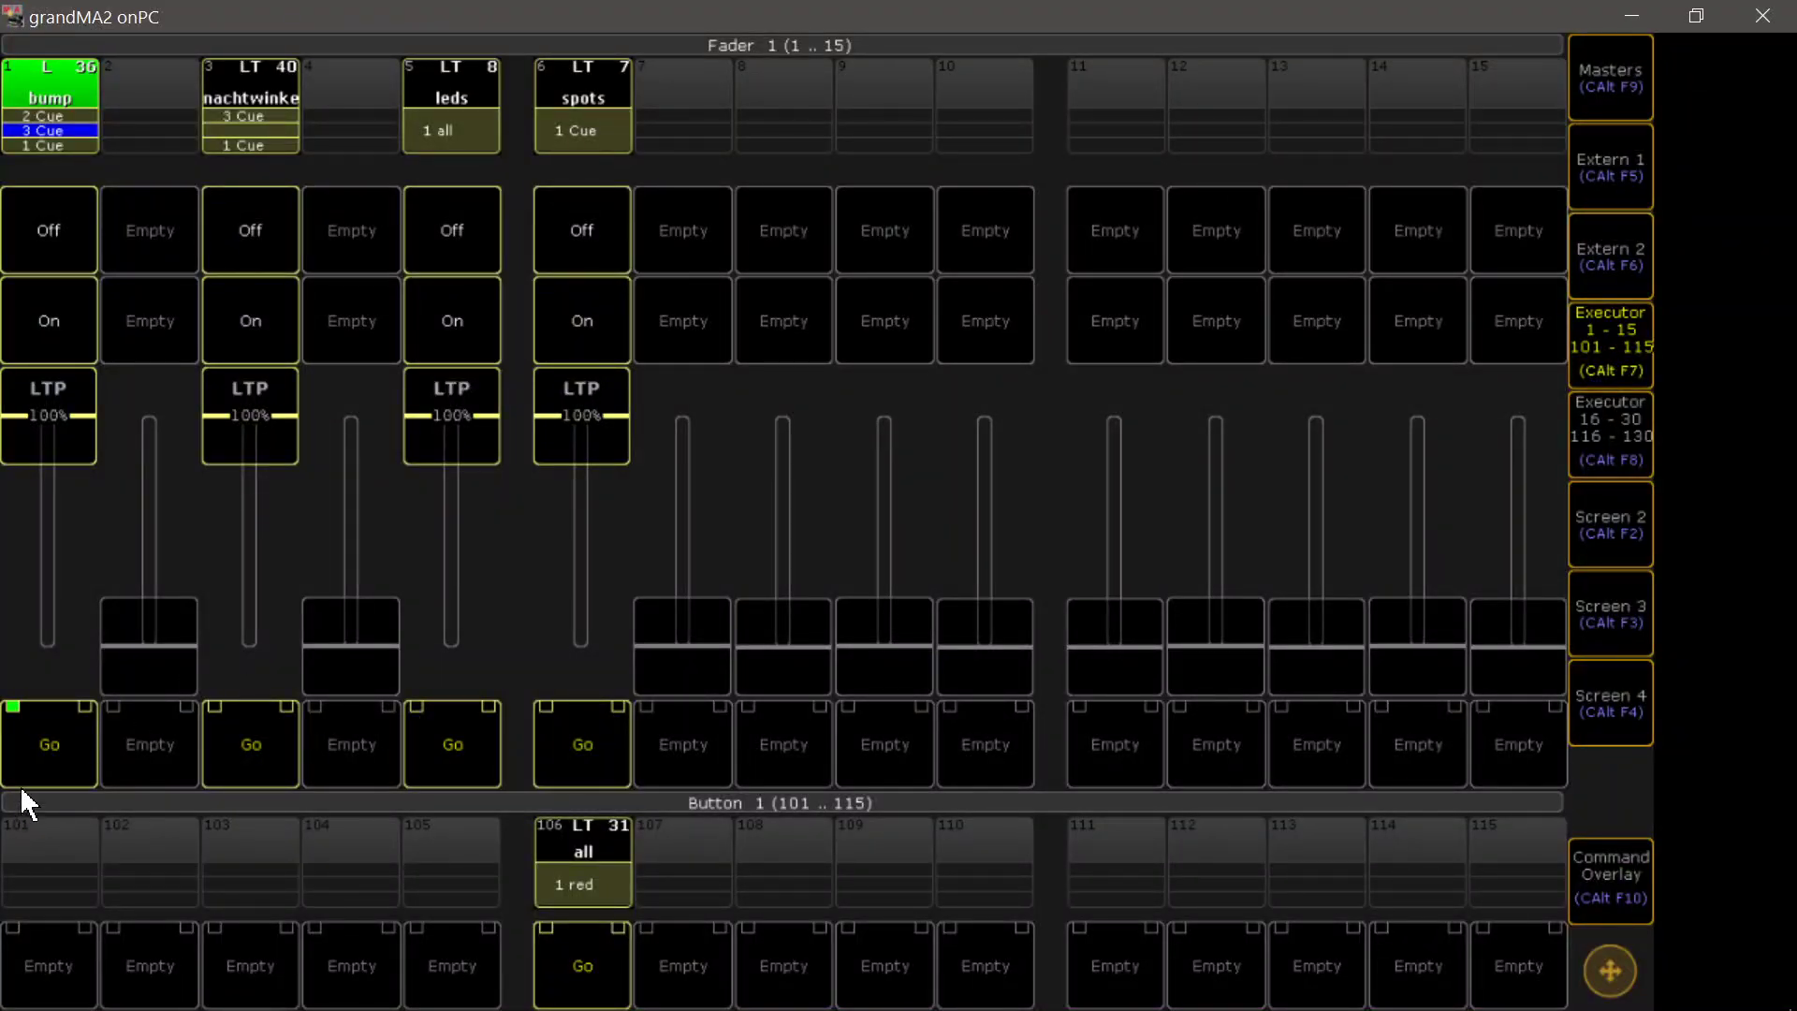
Step: Record Go commands on the bump, leds, spots and nachtwinkel executors, plus fader moves on leds and spots, during playback
left_click(69, 756)
left_click(465, 746)
left_click(577, 754)
left_click_drag(446, 503, 428, 372)
left_click_drag(582, 419, 590, 352)
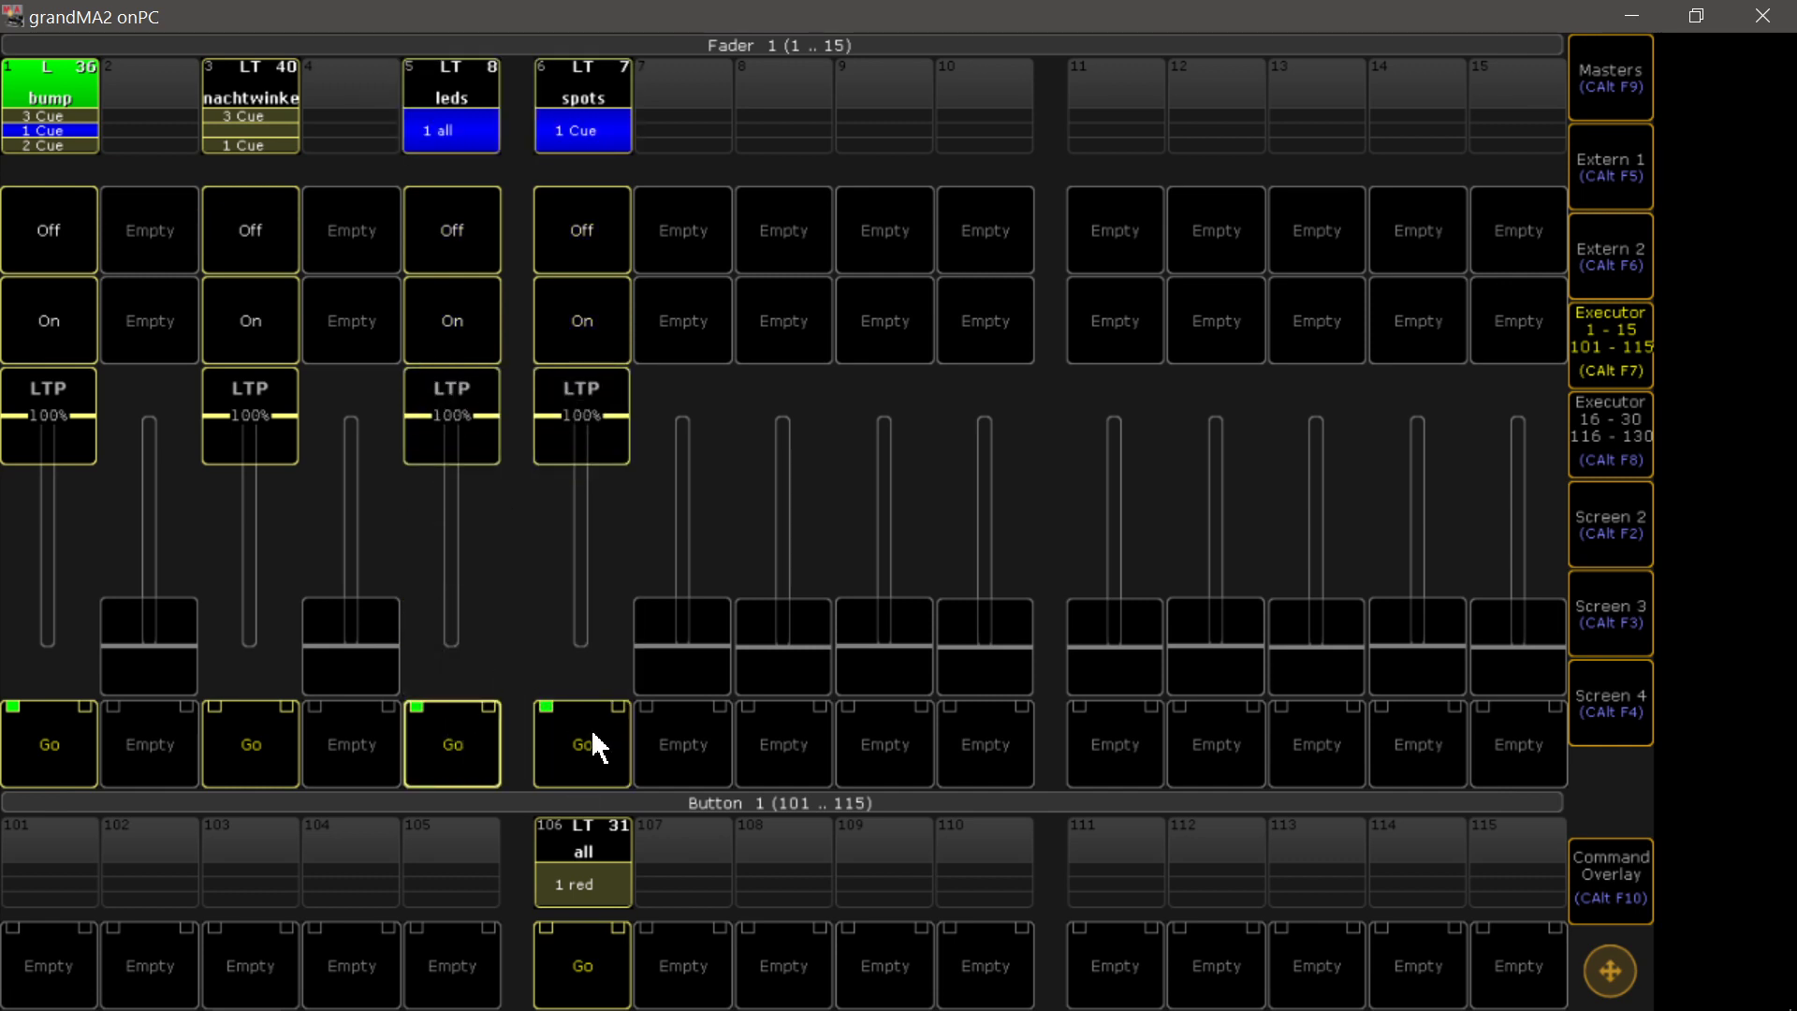
left_click(240, 769)
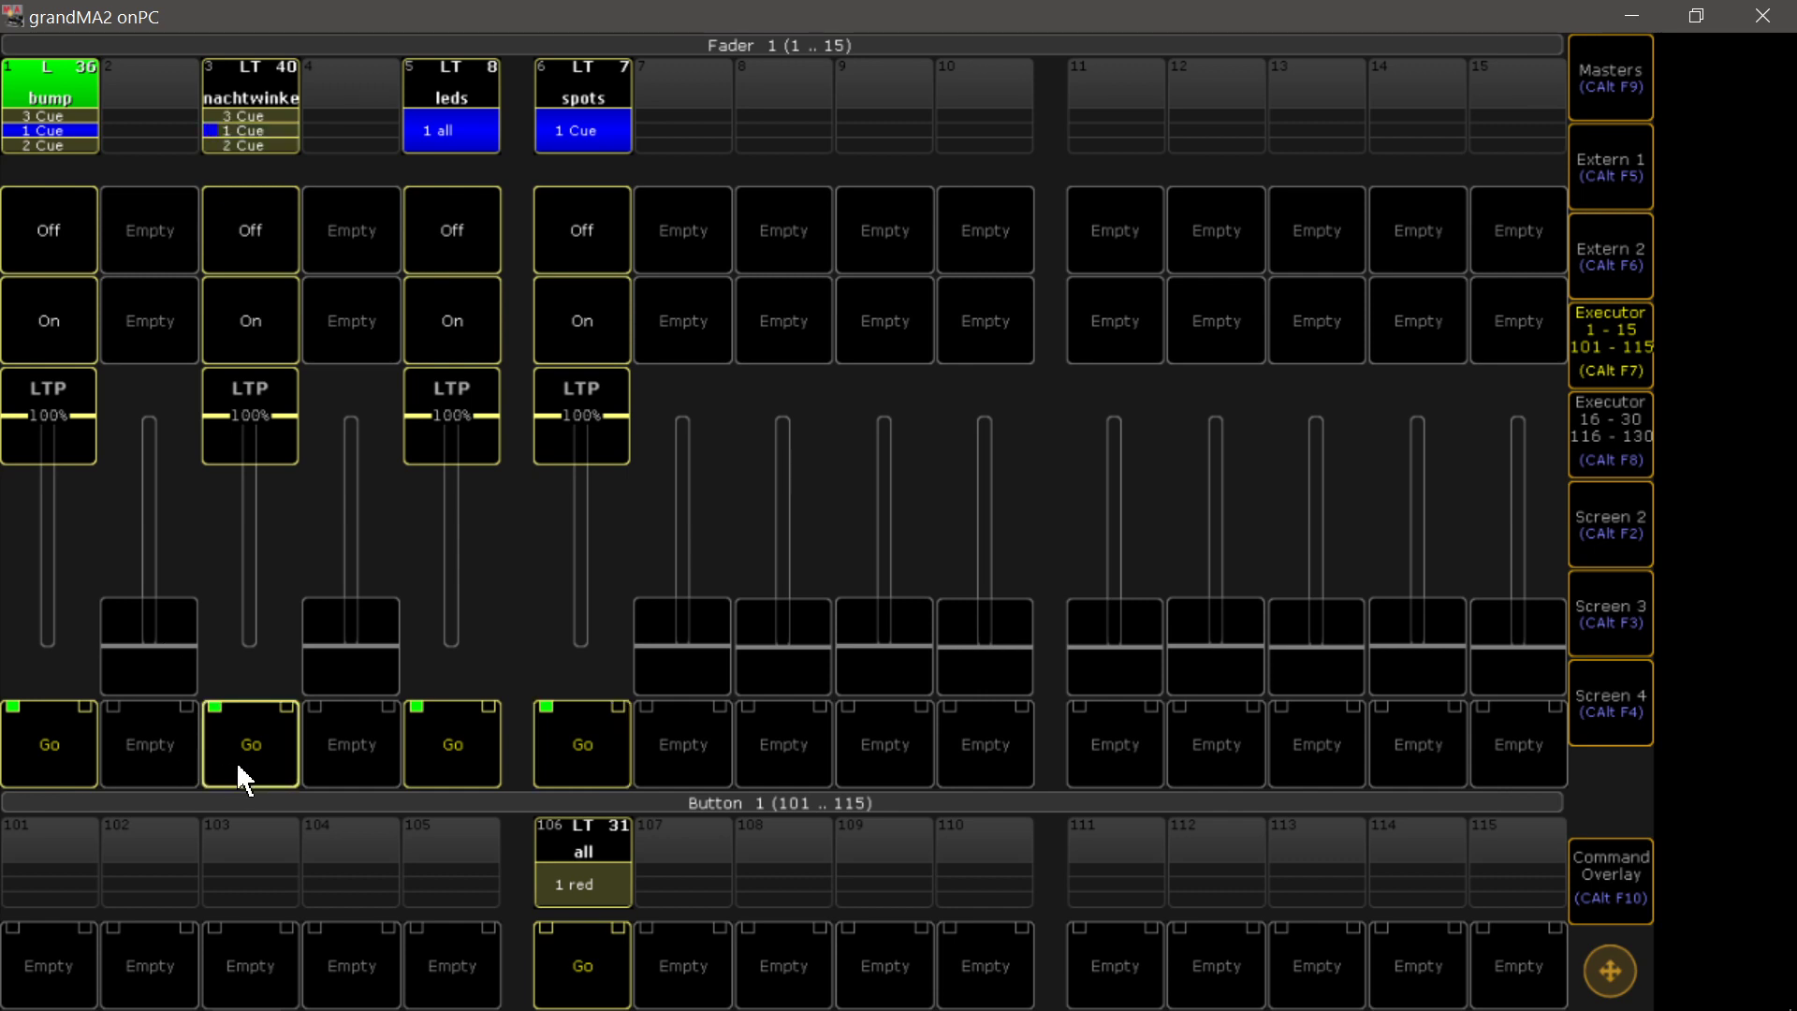
left_click(39, 754)
left_click(49, 745)
left_click(250, 749)
Step: Stop playback in REAPER and end the Timecode 1 recording in grandMA2 onPC
key("alt+Tab")
key("space")
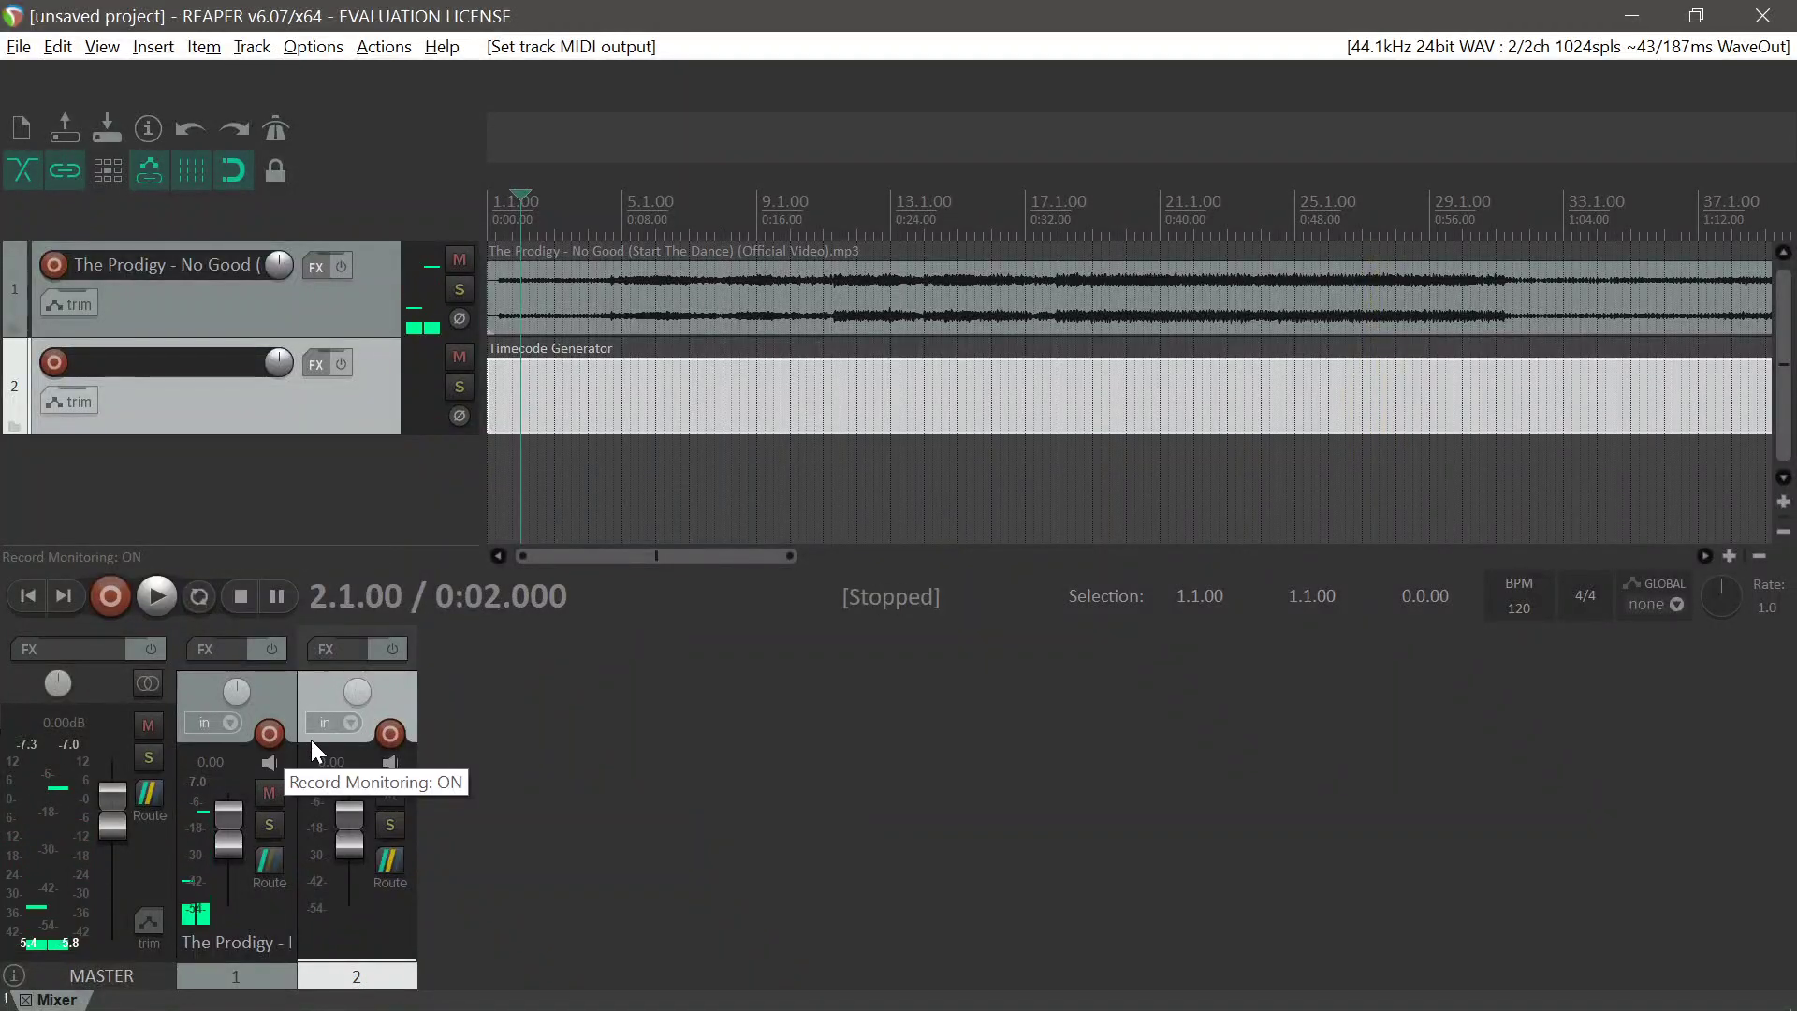
key("alt+Tab")
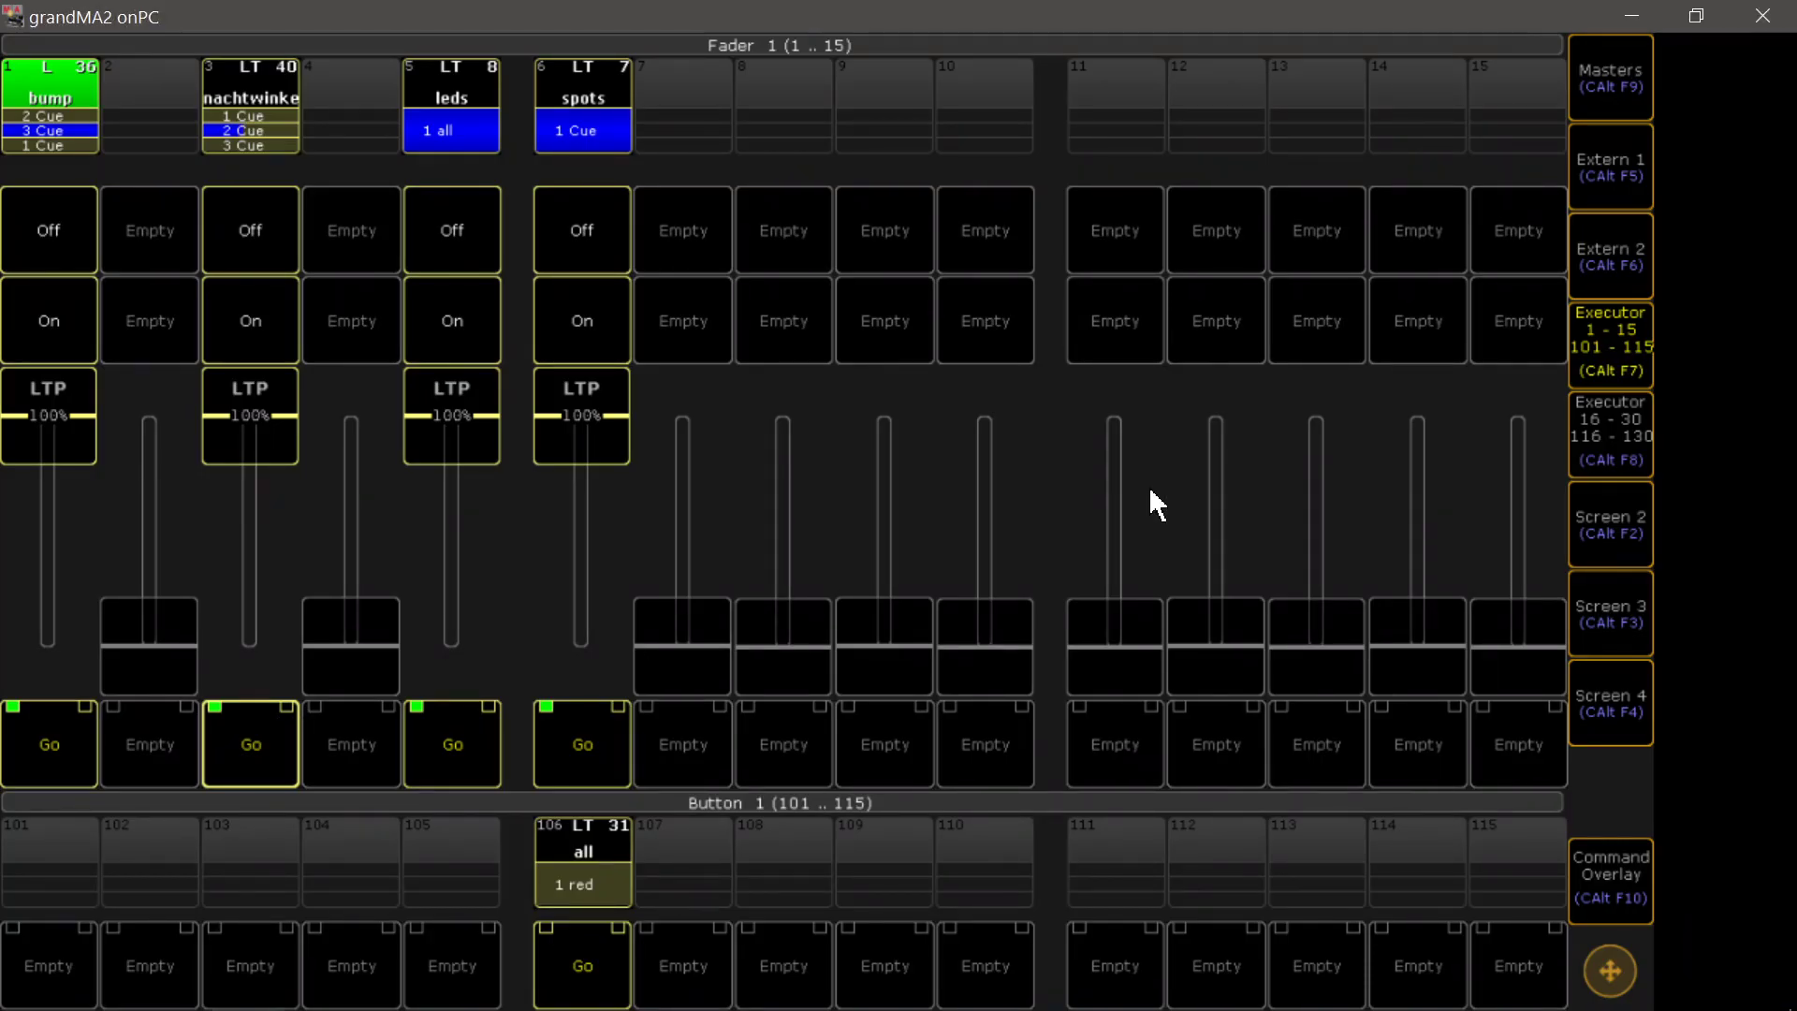
left_click(1637, 345)
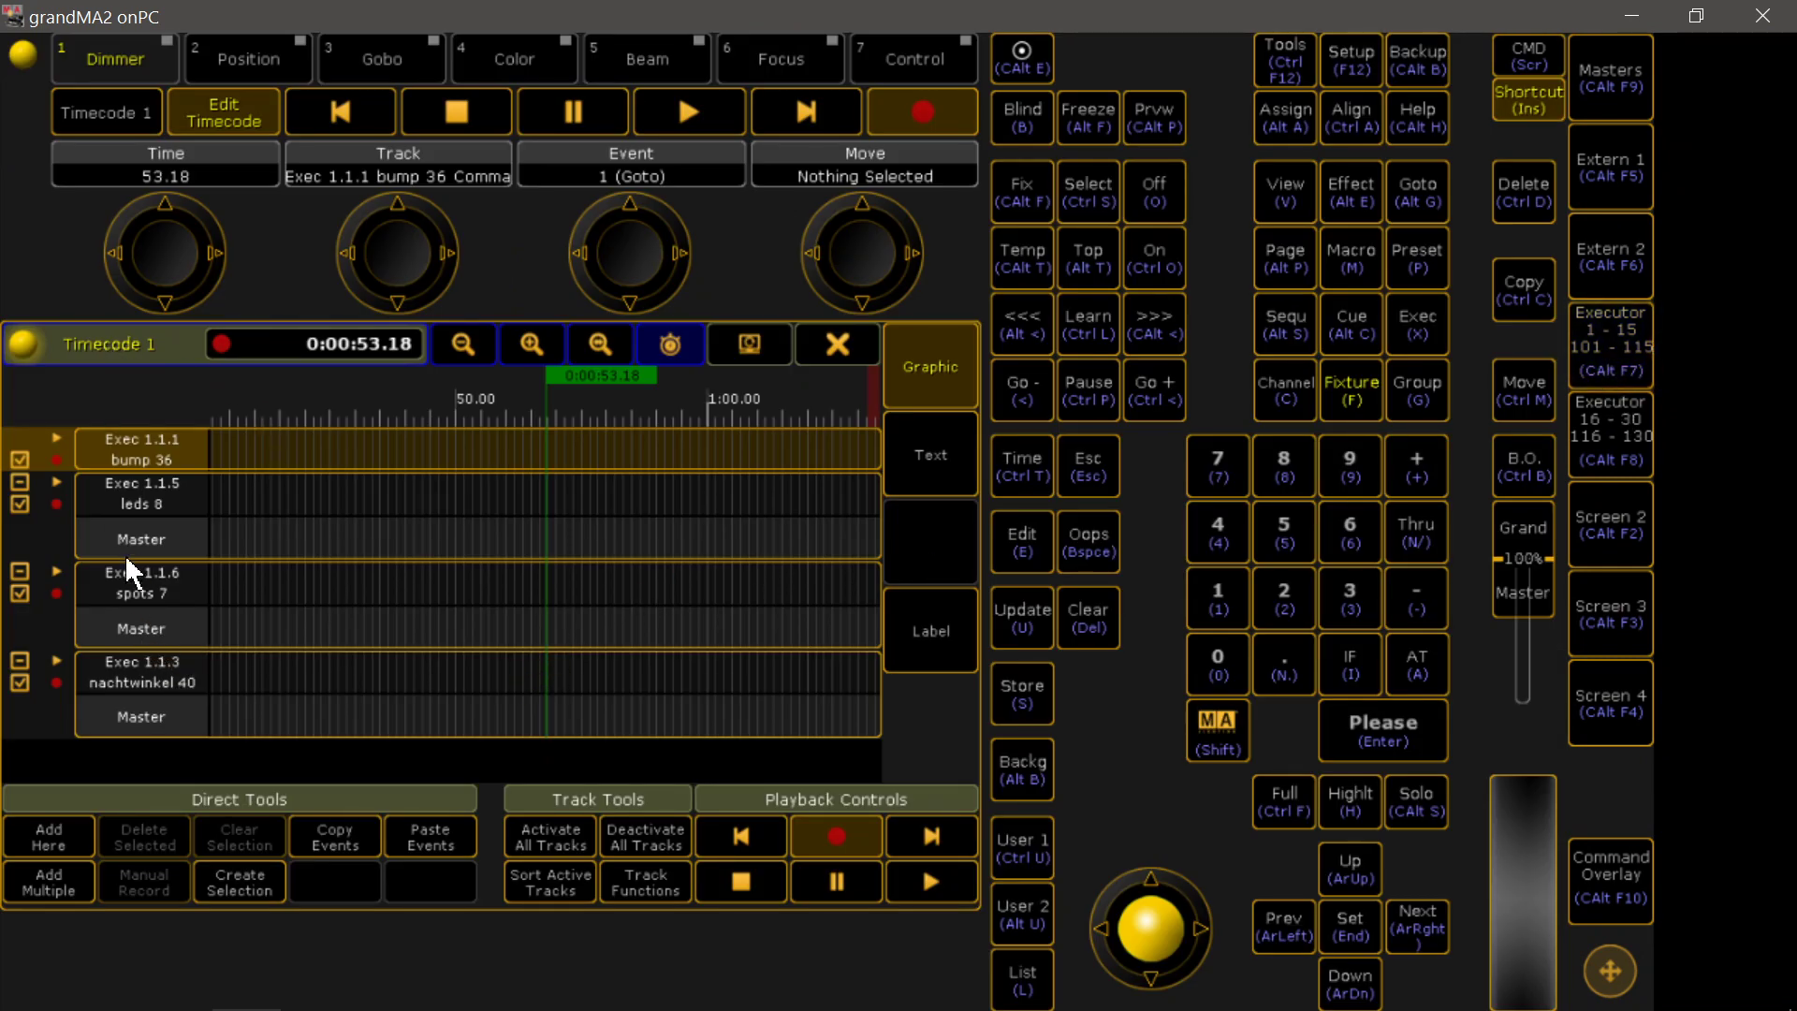
left_click(744, 887)
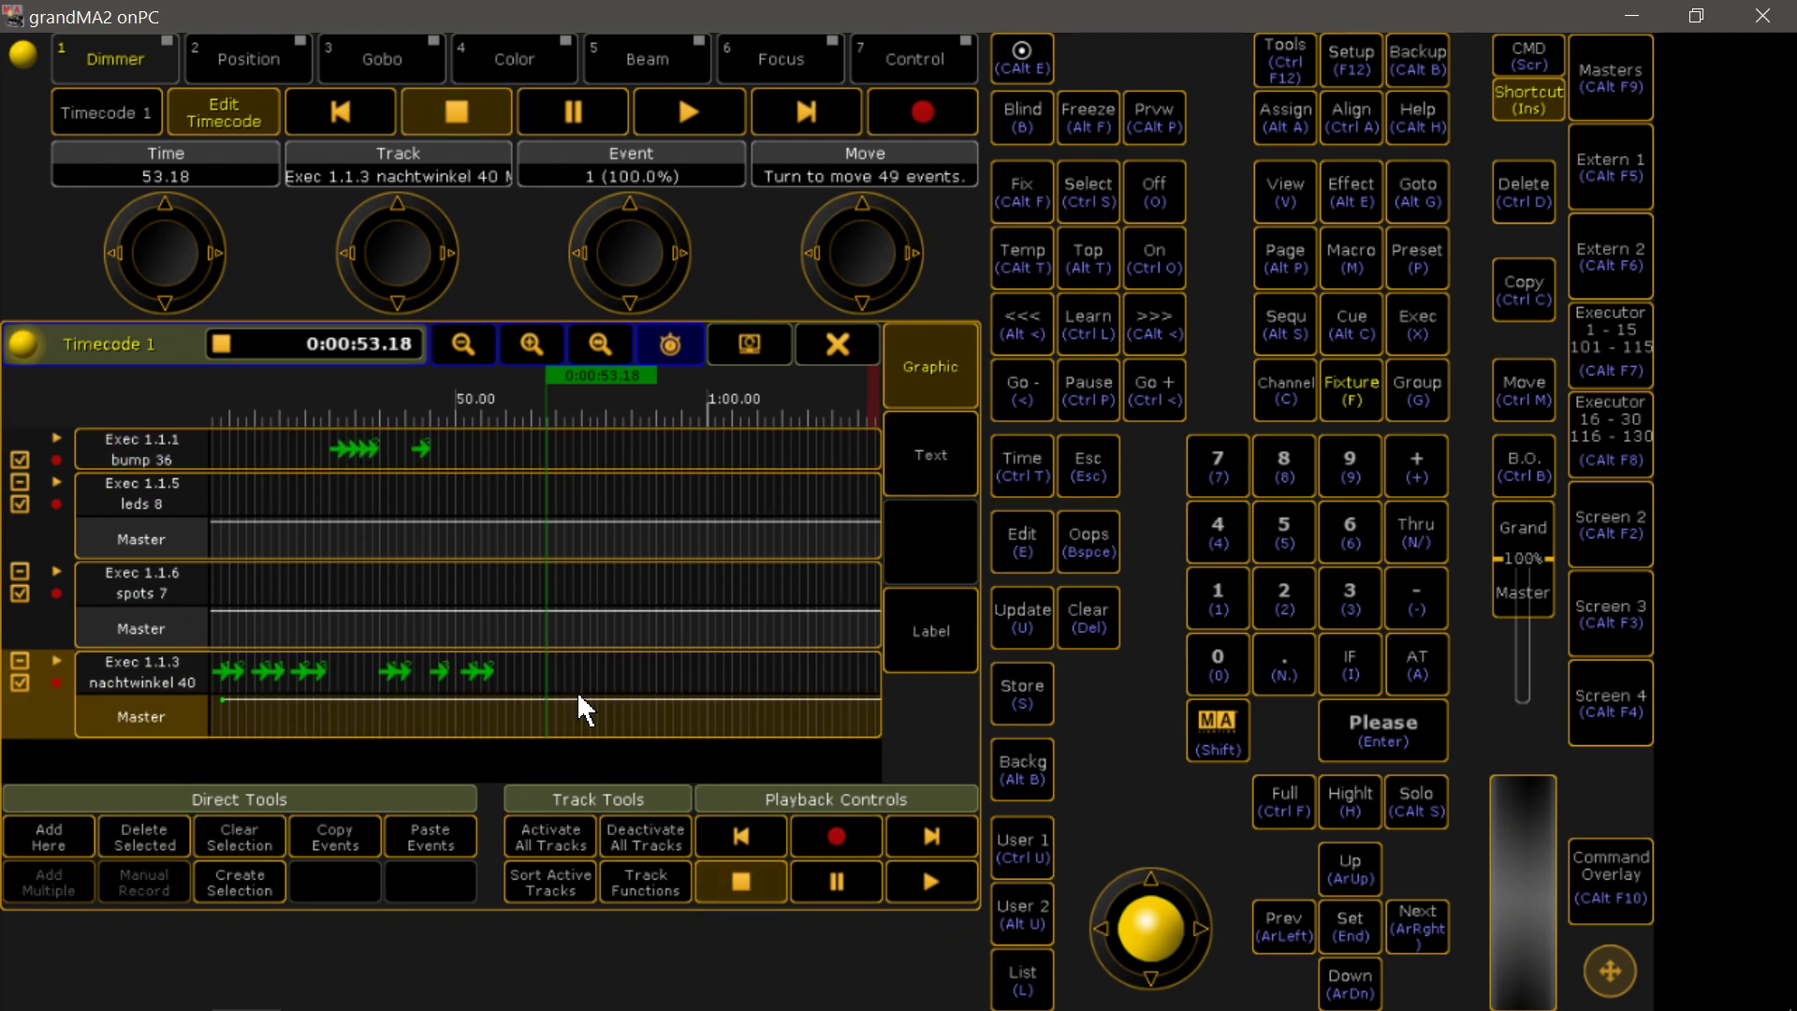
Step: Zoom in on the recorded bump events in the timeline and clear the selection of all recorded events
scroll(374, 625, "up", 5)
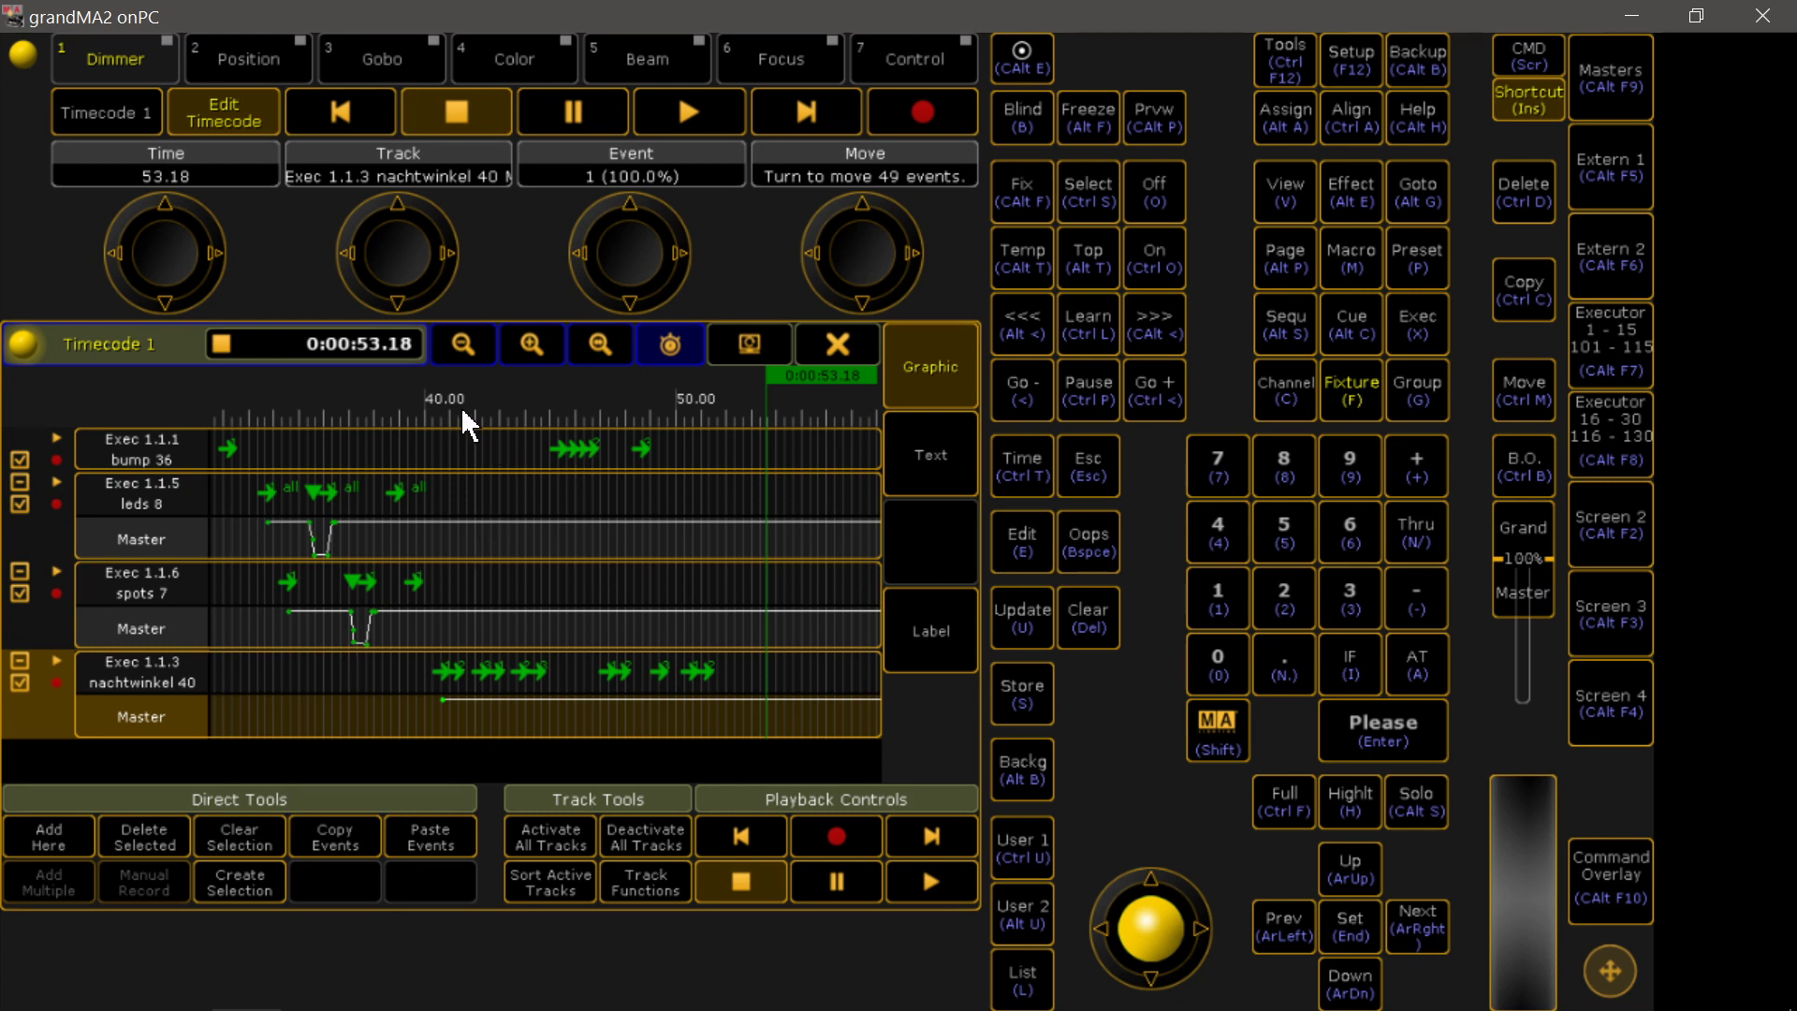
left_click(531, 345)
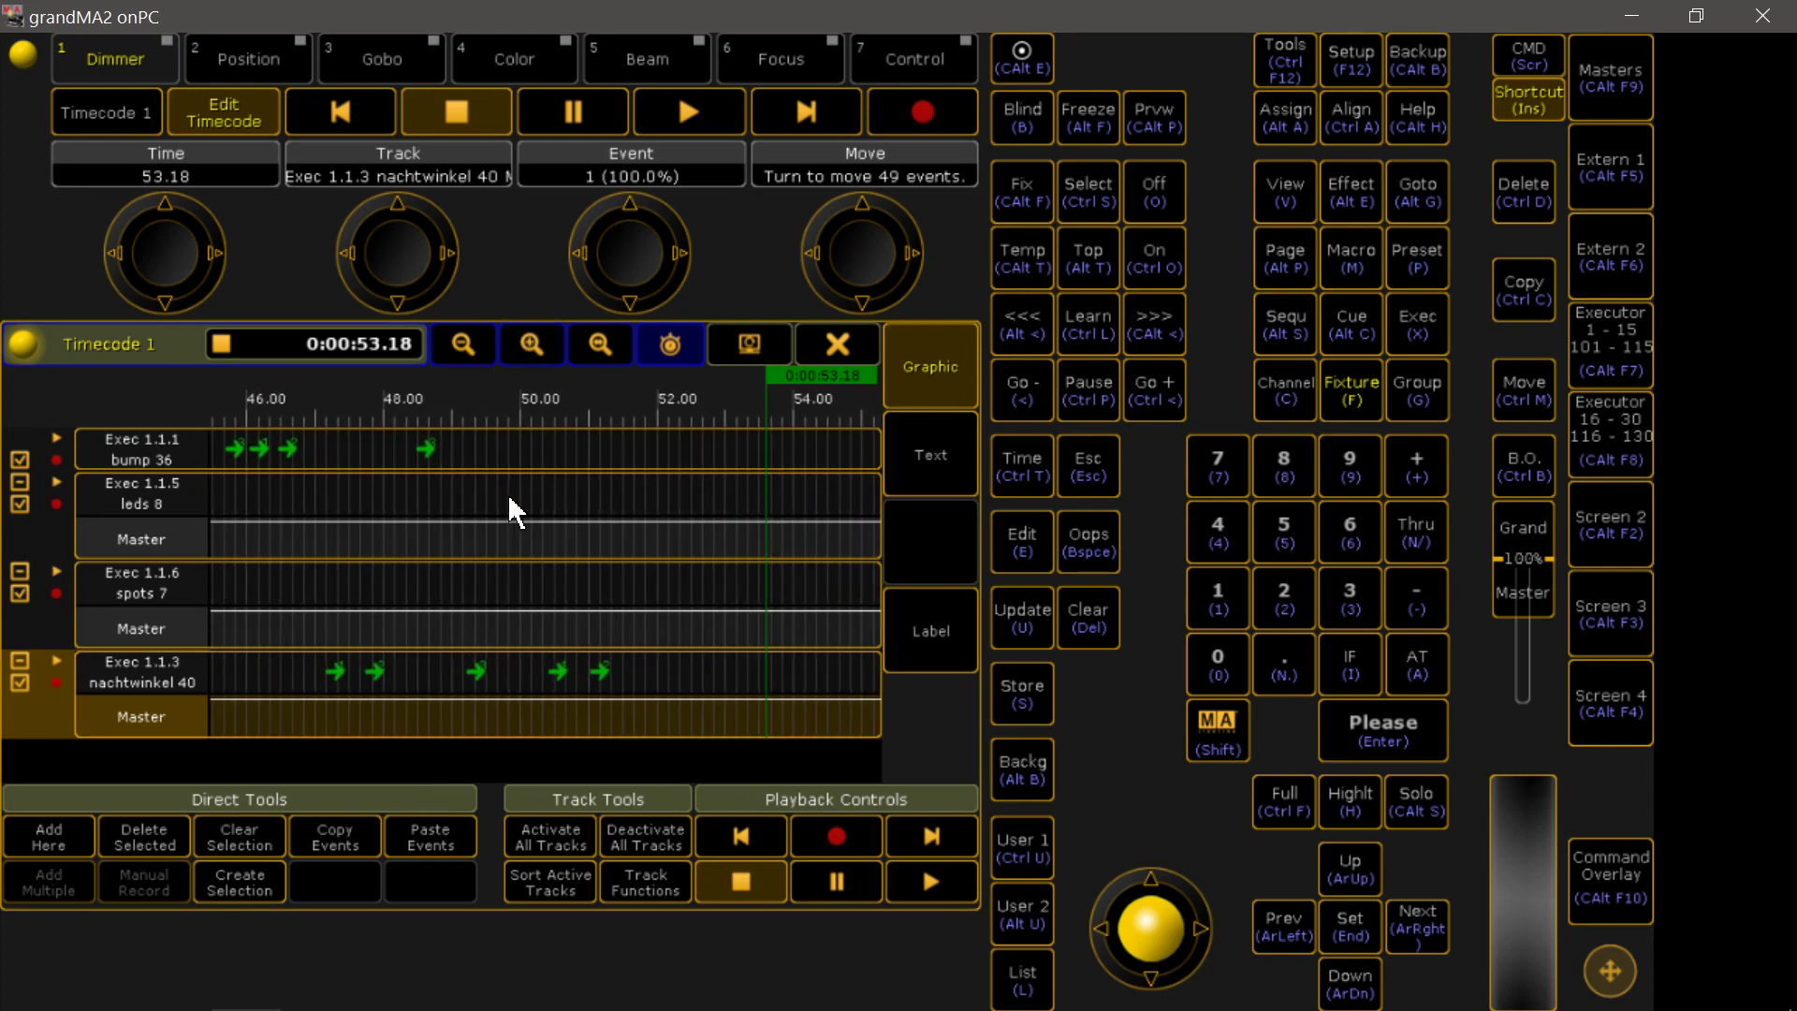
left_click(292, 456)
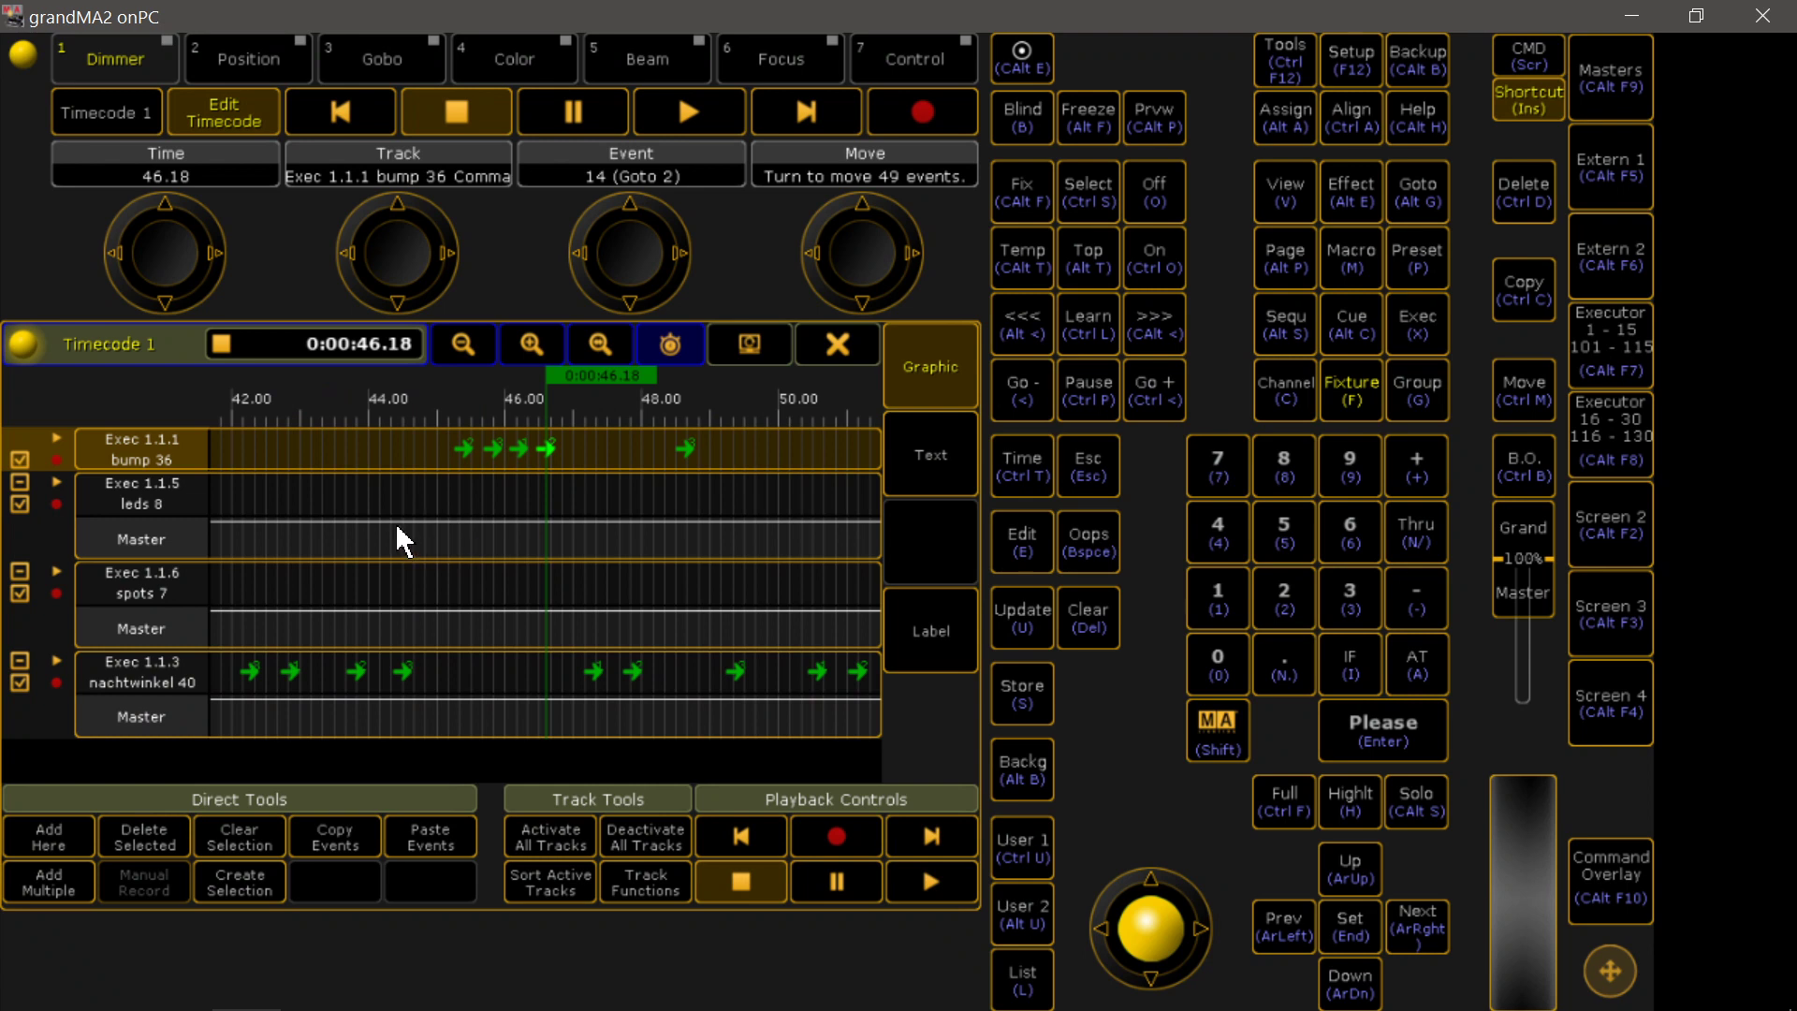
left_click(464, 446)
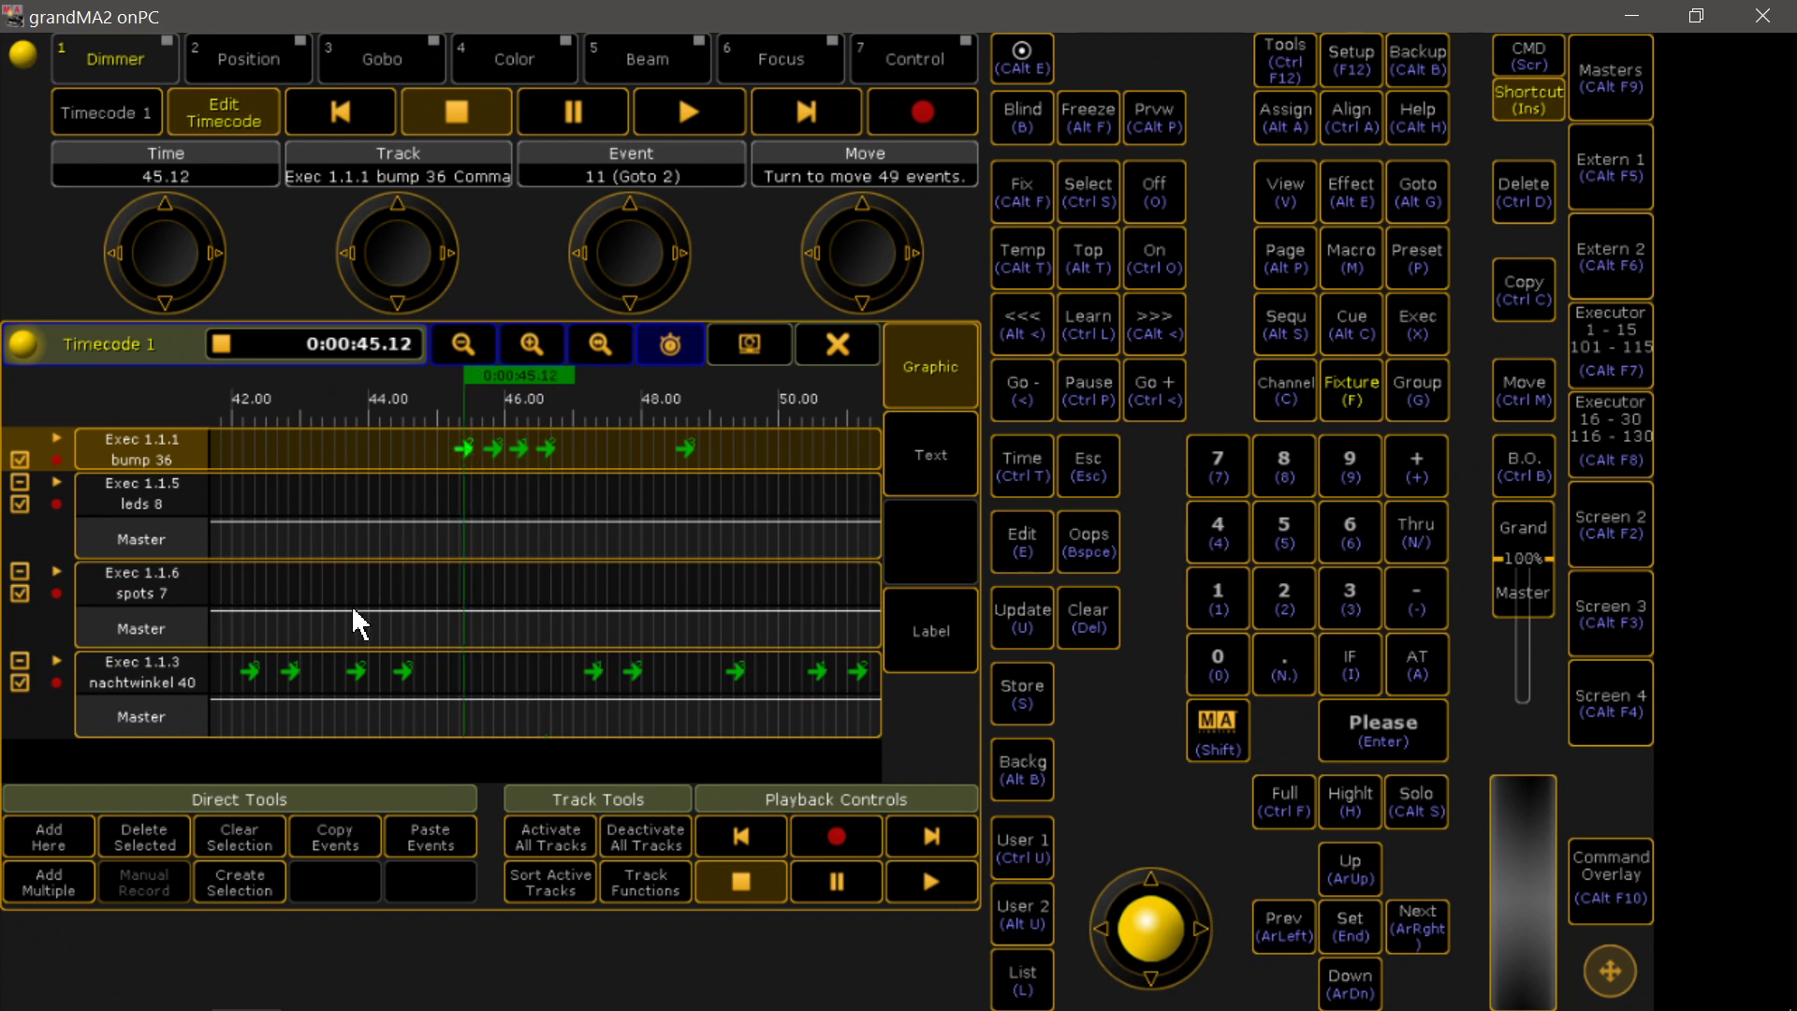
left_click(452, 722)
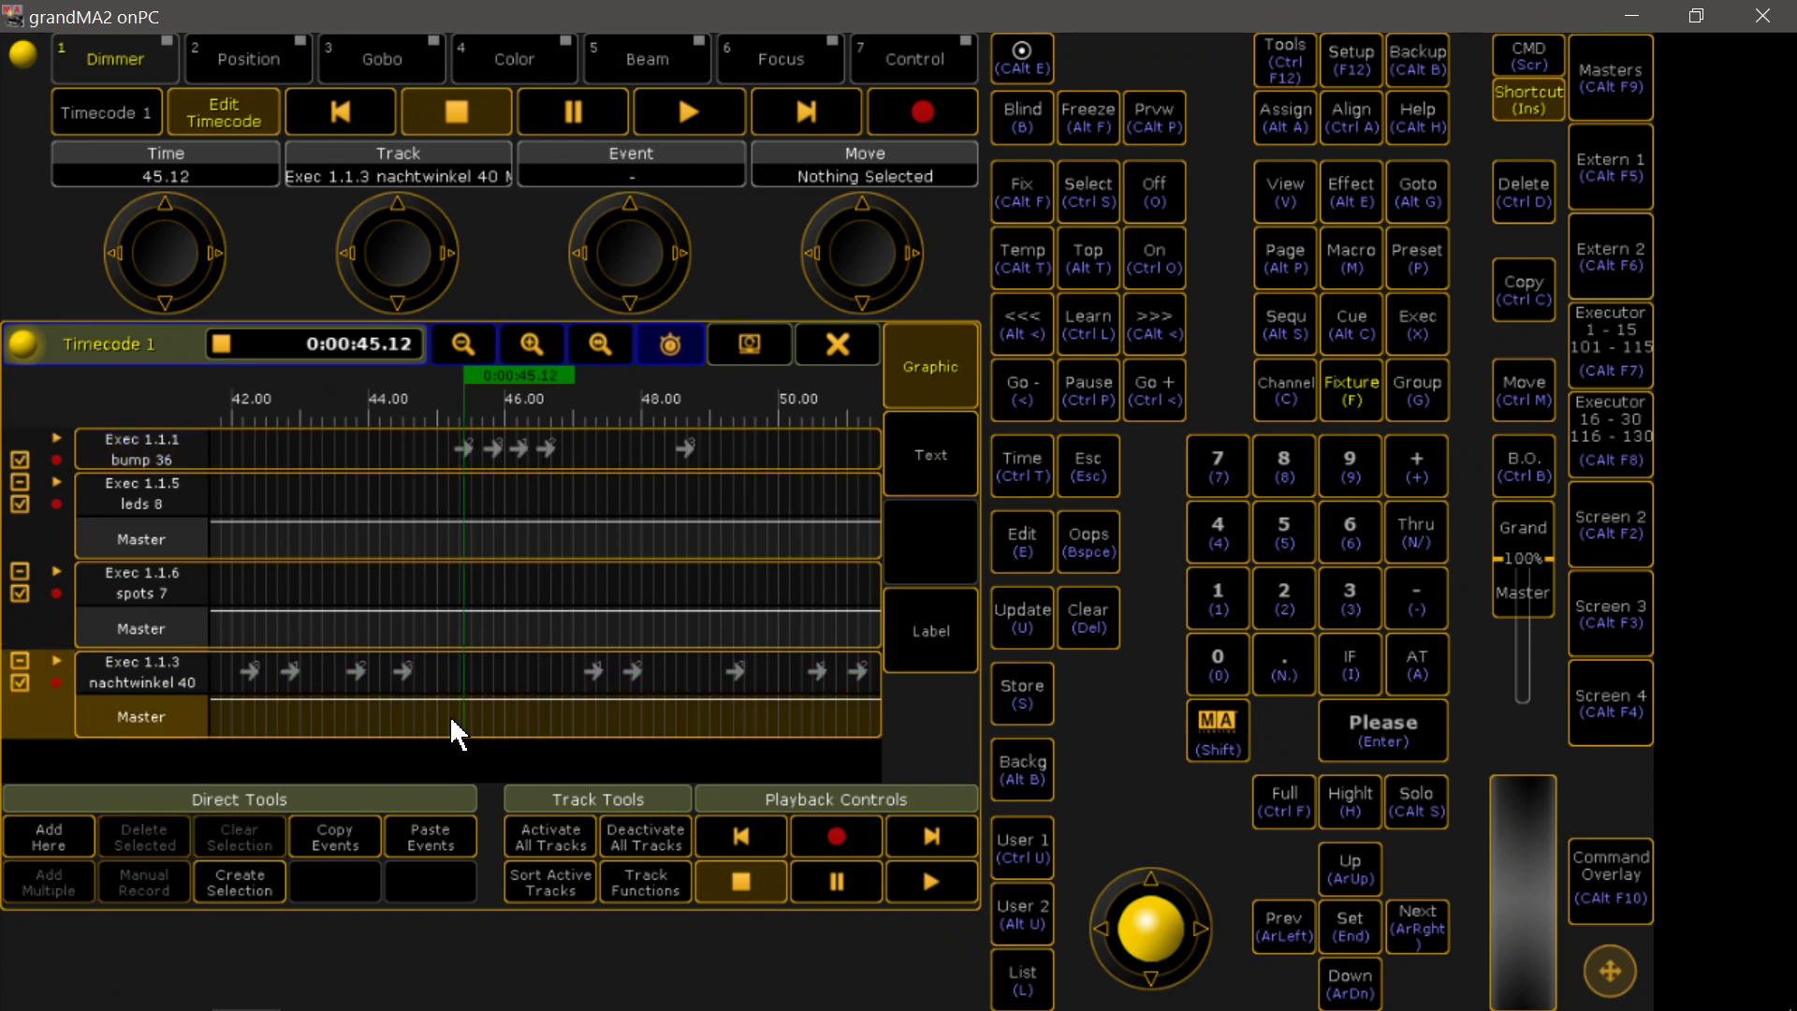
Step: Select only the bump event at 45.12, inspect it in the Text view, and return to the Graphic view
left_click(465, 450)
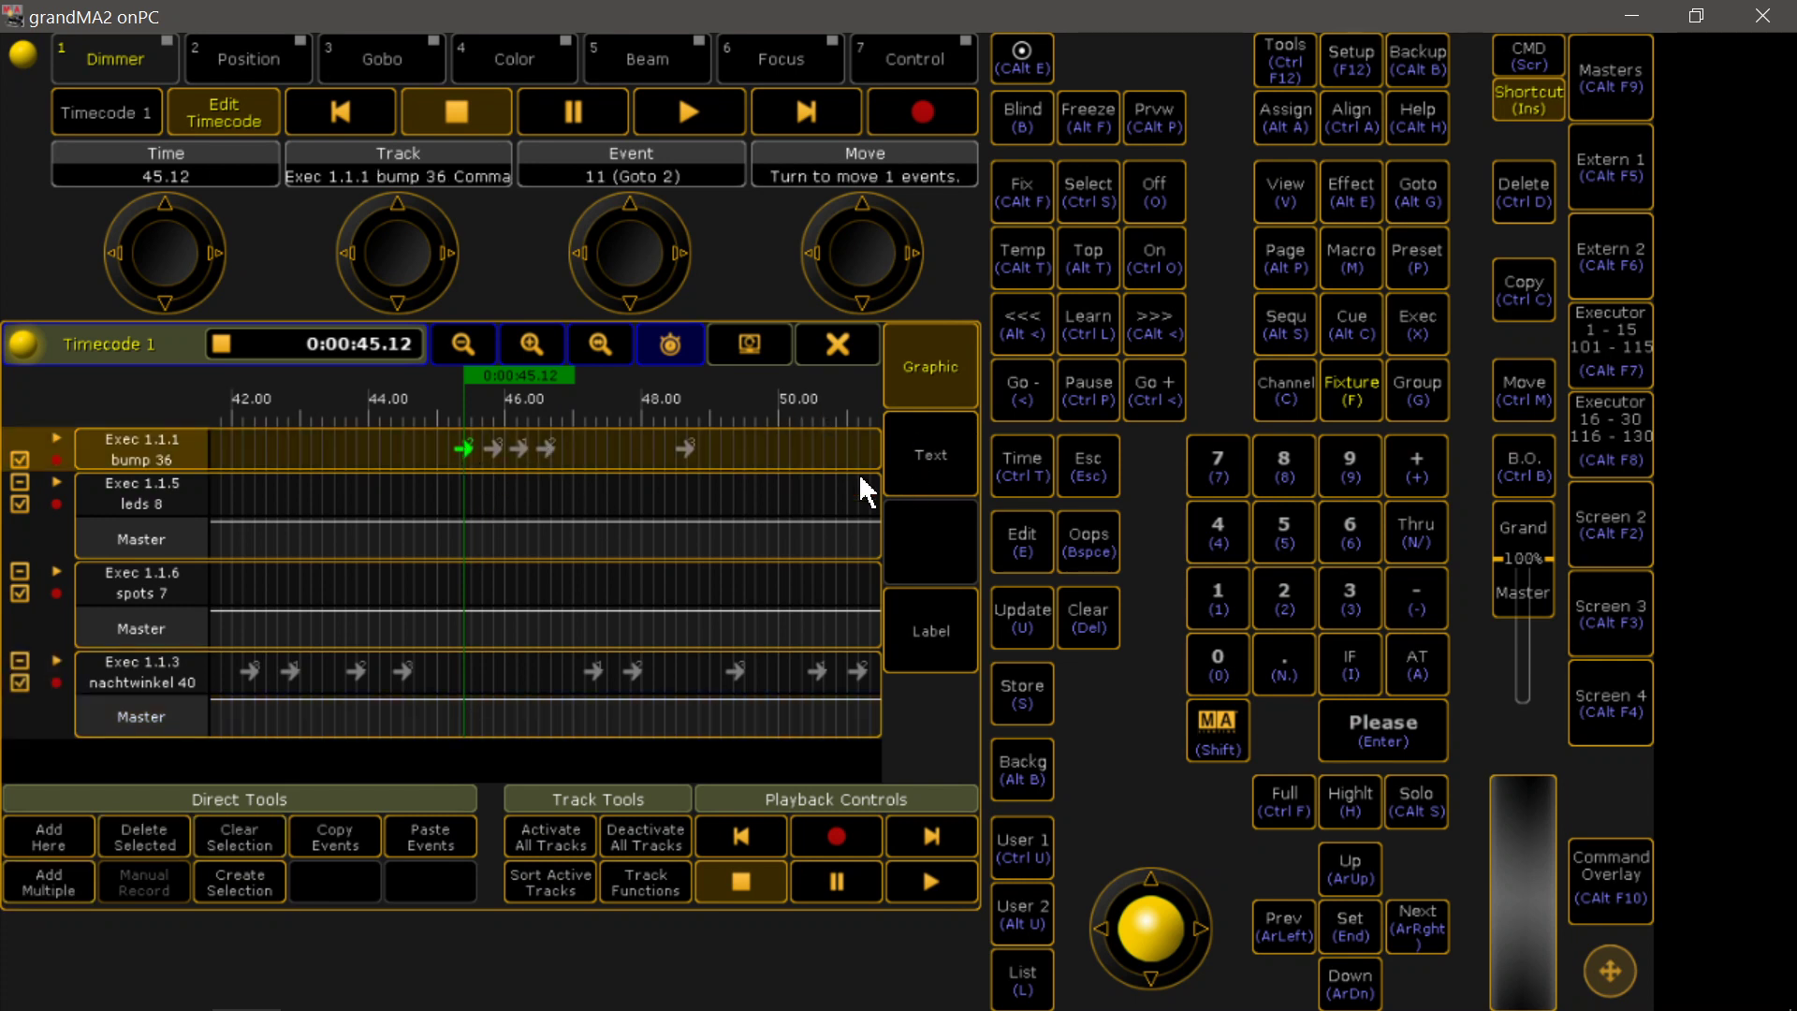
left_click(946, 479)
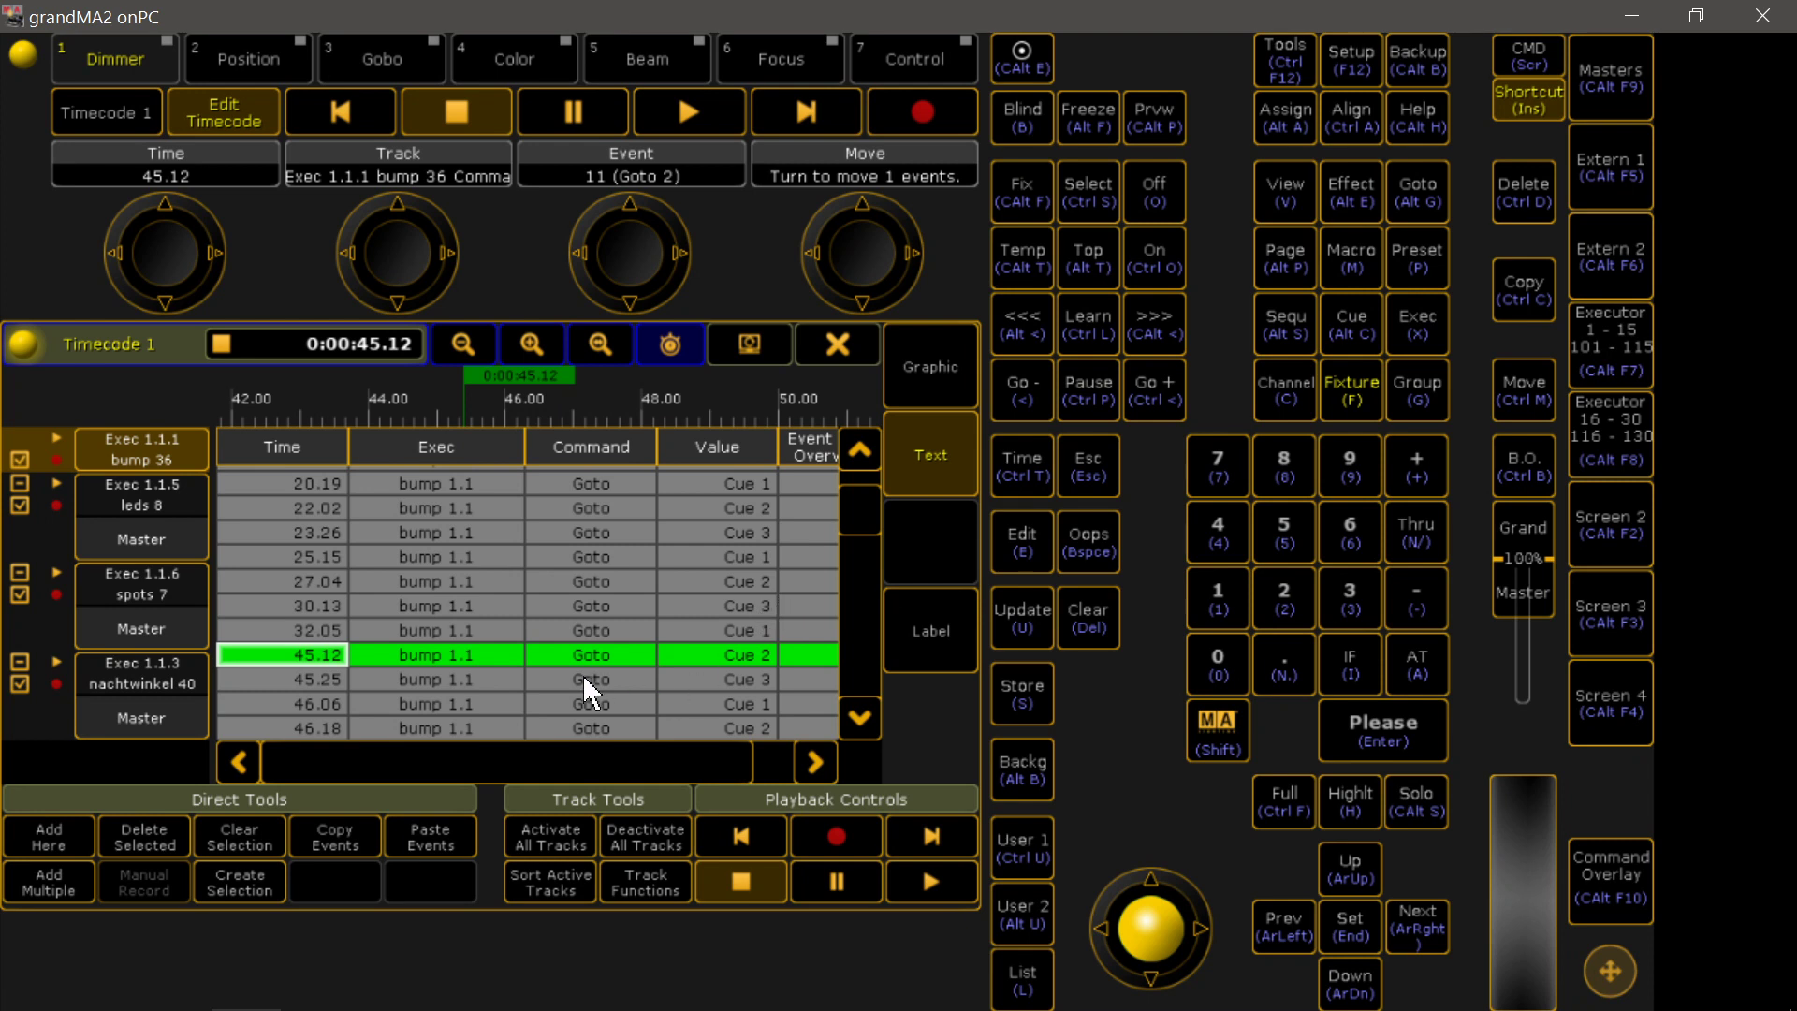
left_click(916, 392)
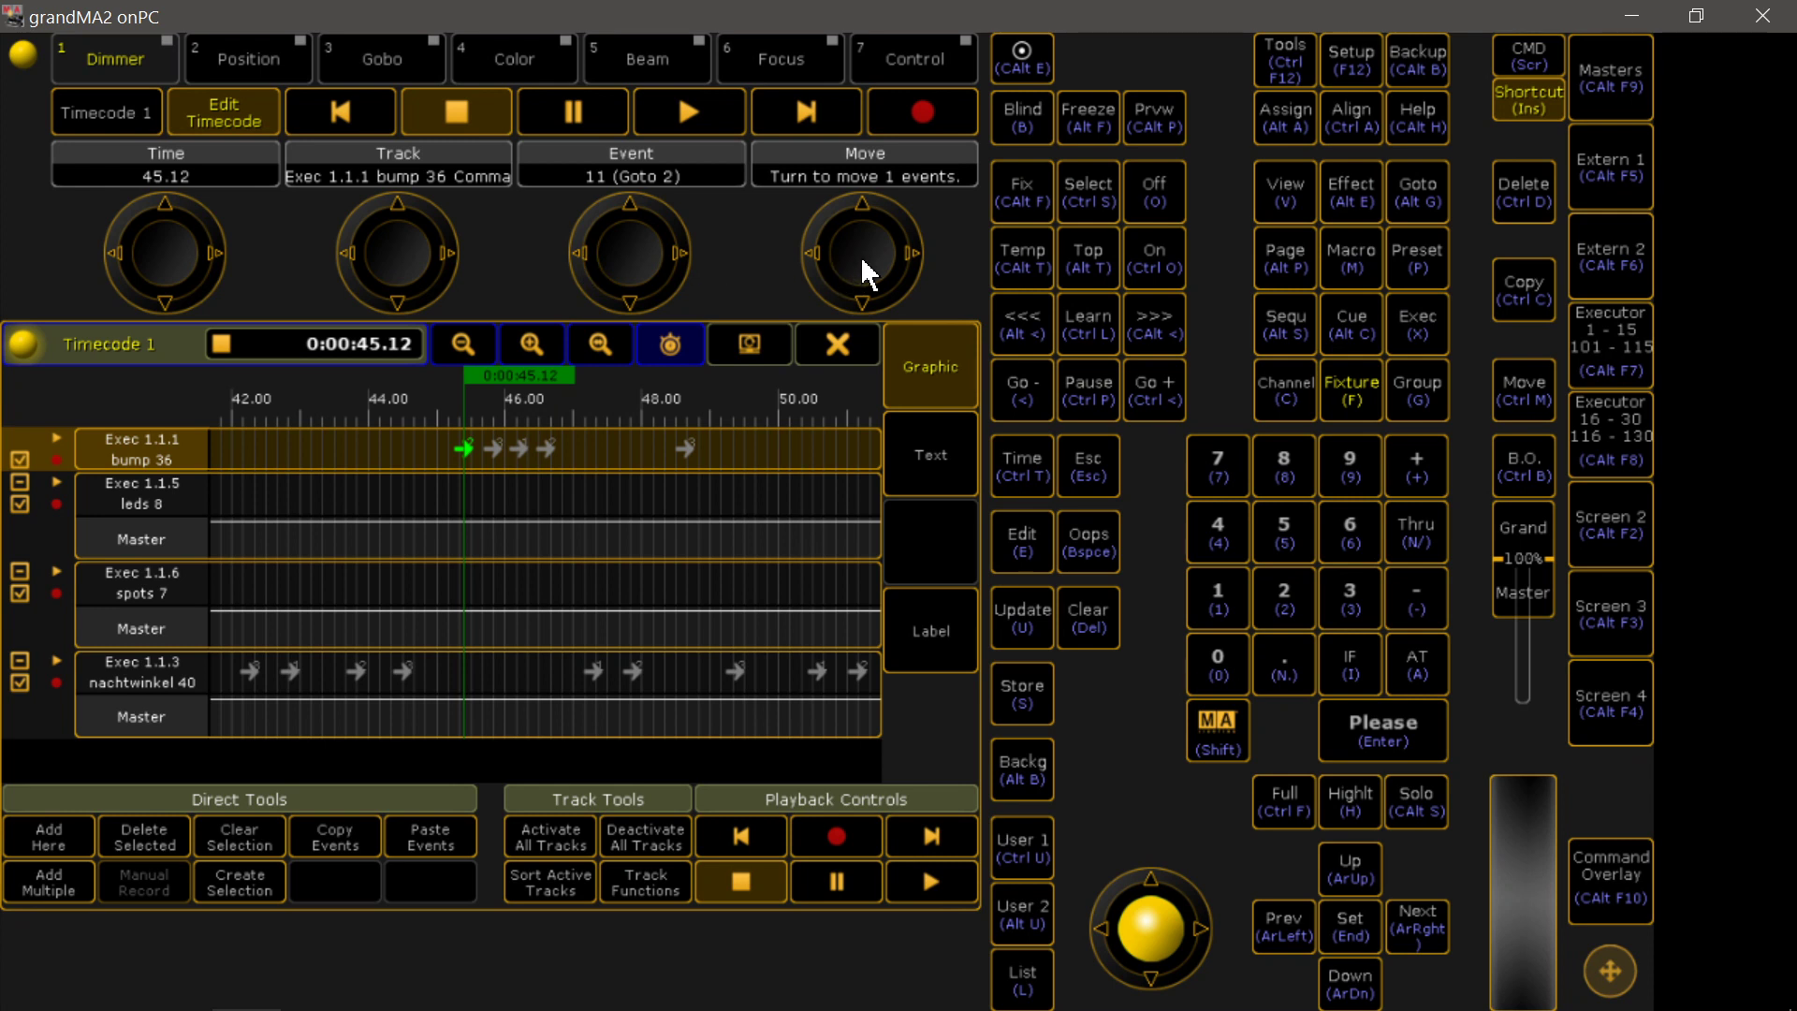
Step: Move the selected bump event to 44.29, and shift the three bump events after it earlier so their last one sits at 46.14
scroll(869, 274, "down", 5)
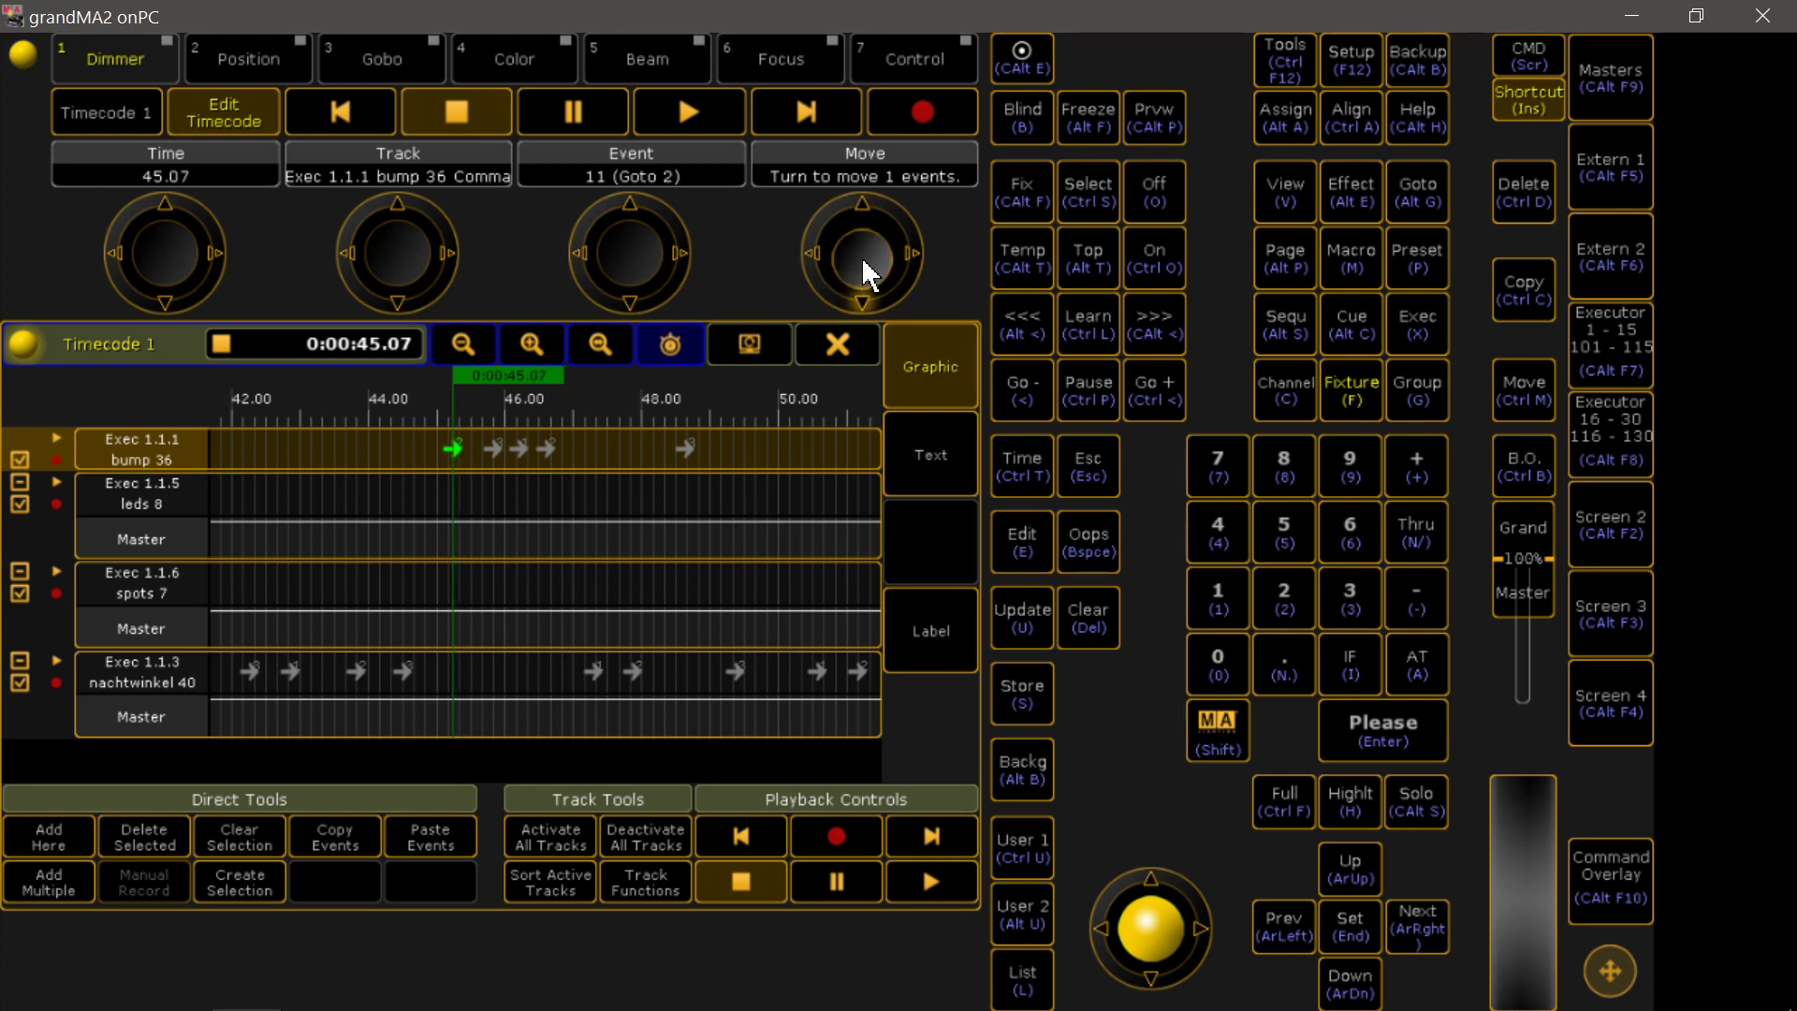
scroll(869, 274, "down", 5)
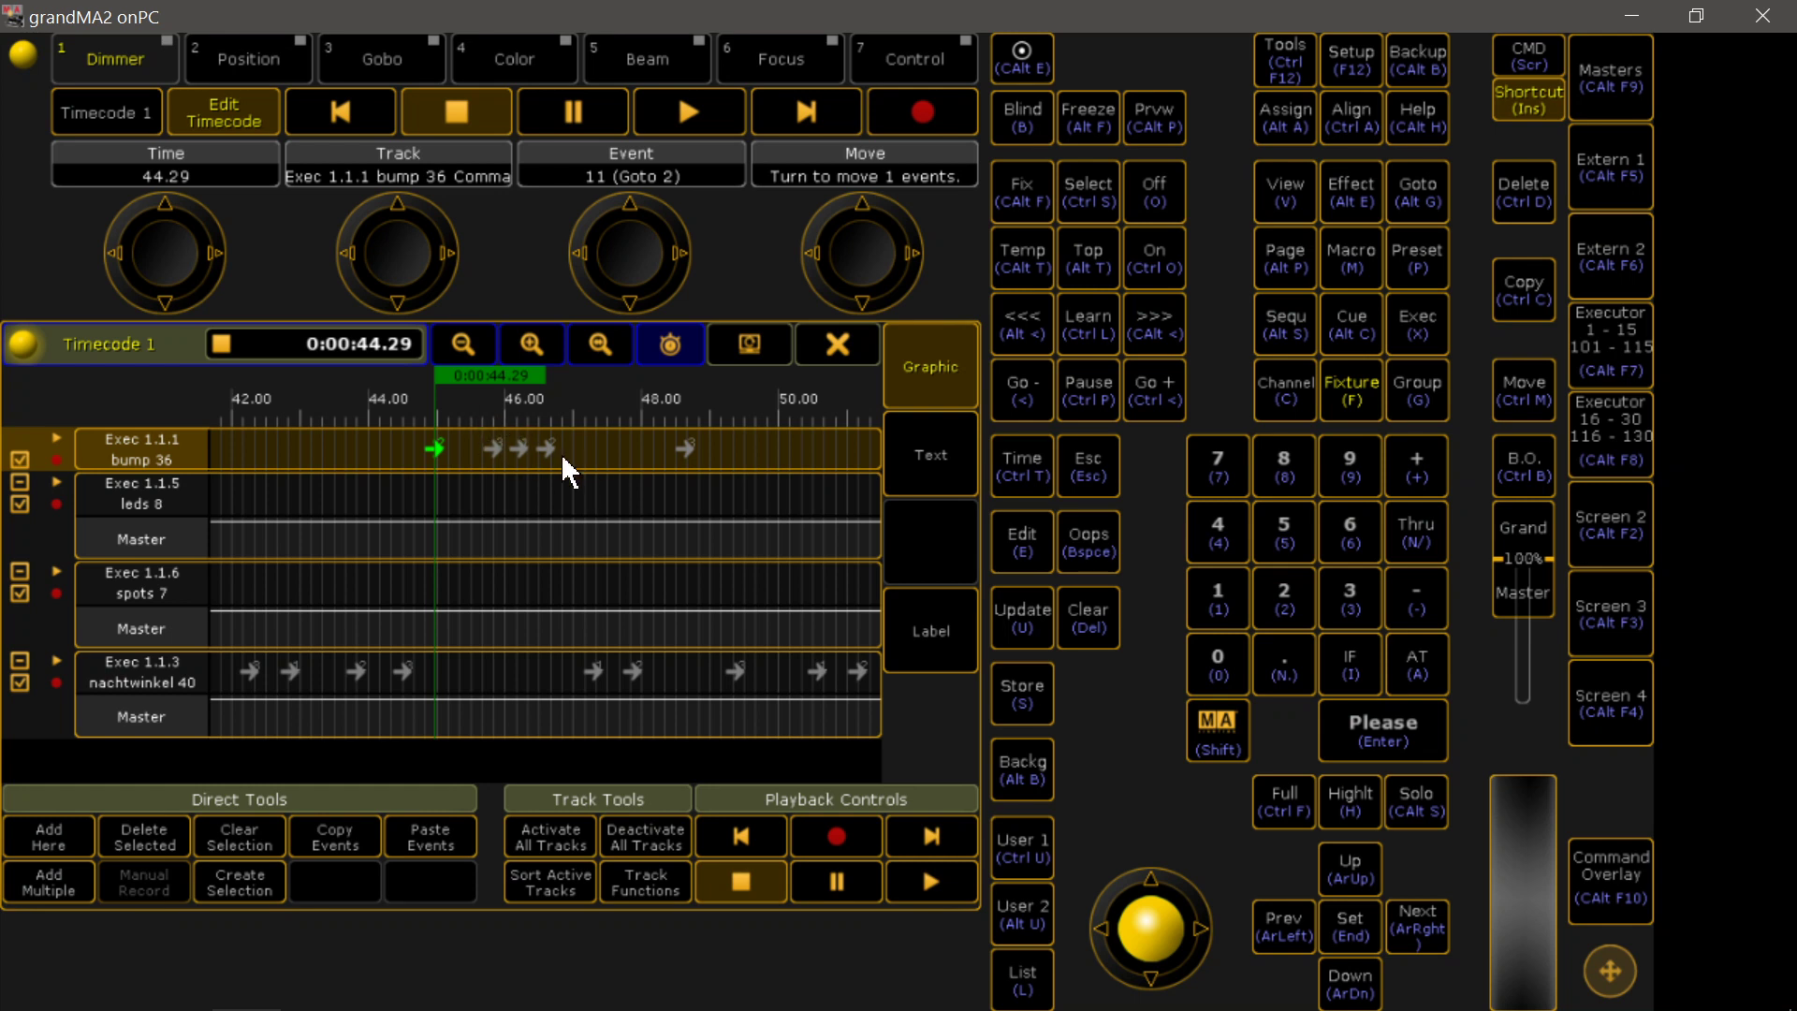
left_click_drag(569, 471, 465, 446)
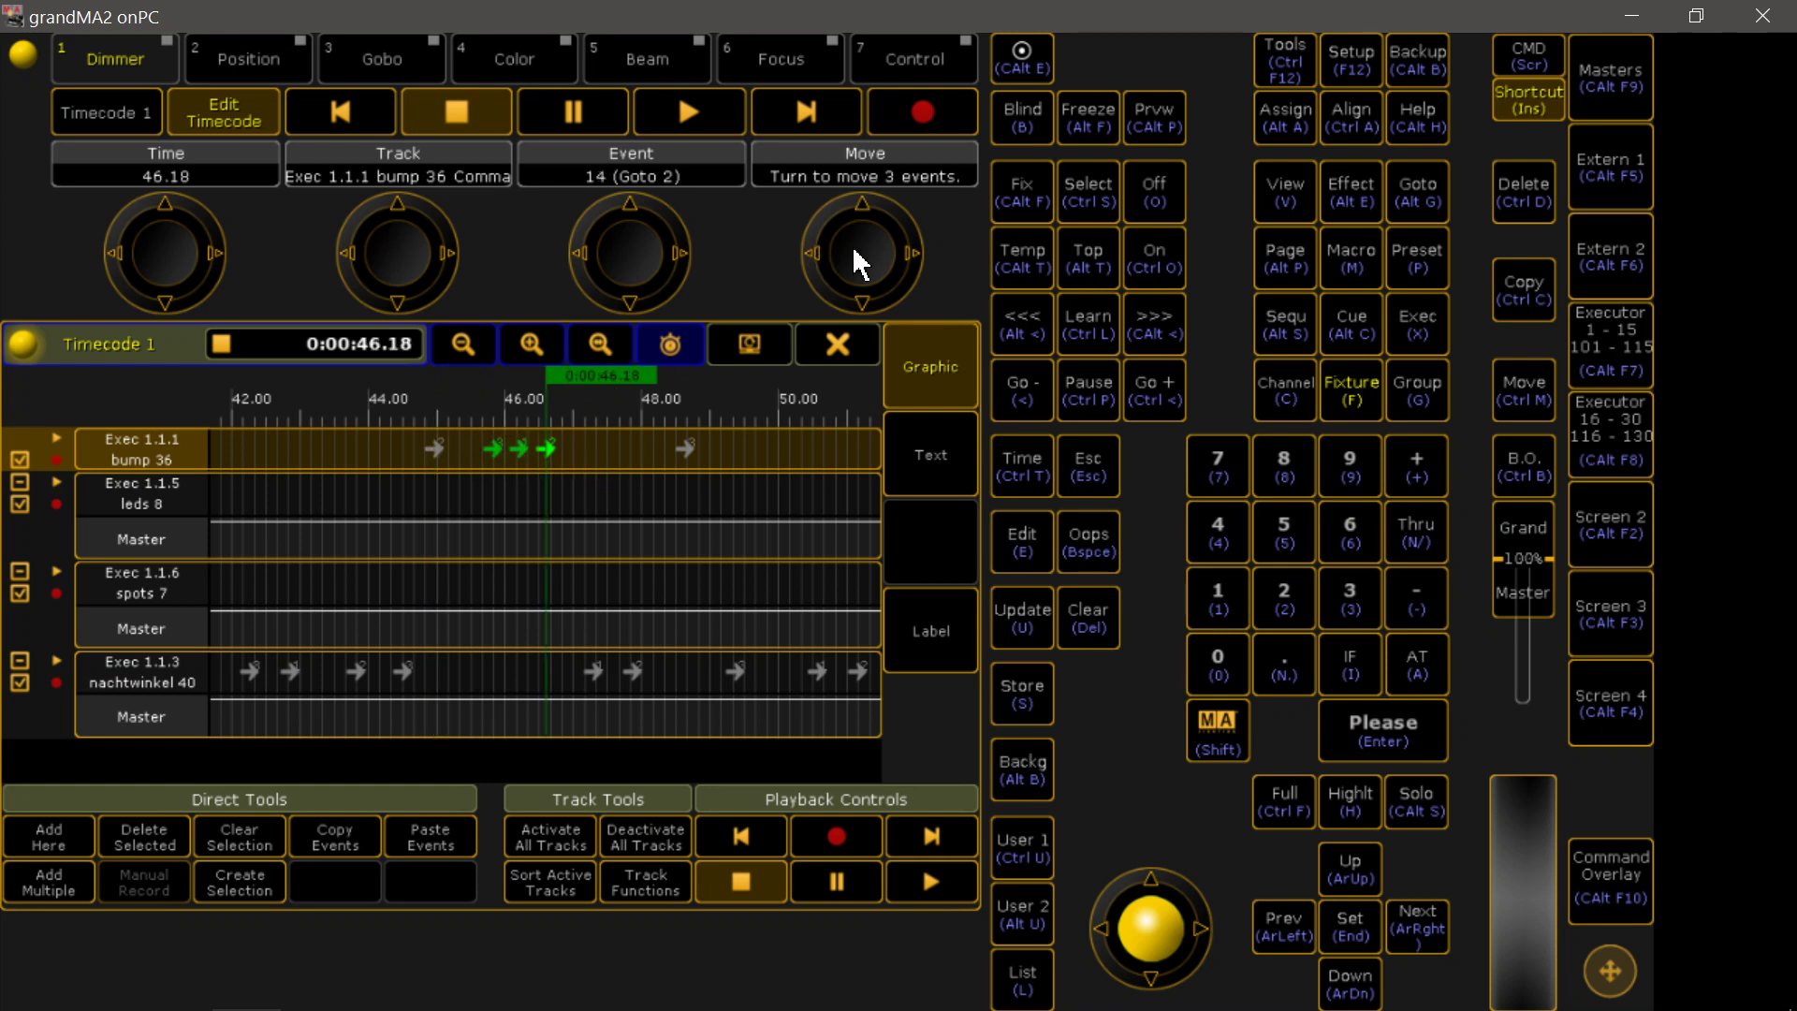
scroll(852, 245, "down", 2)
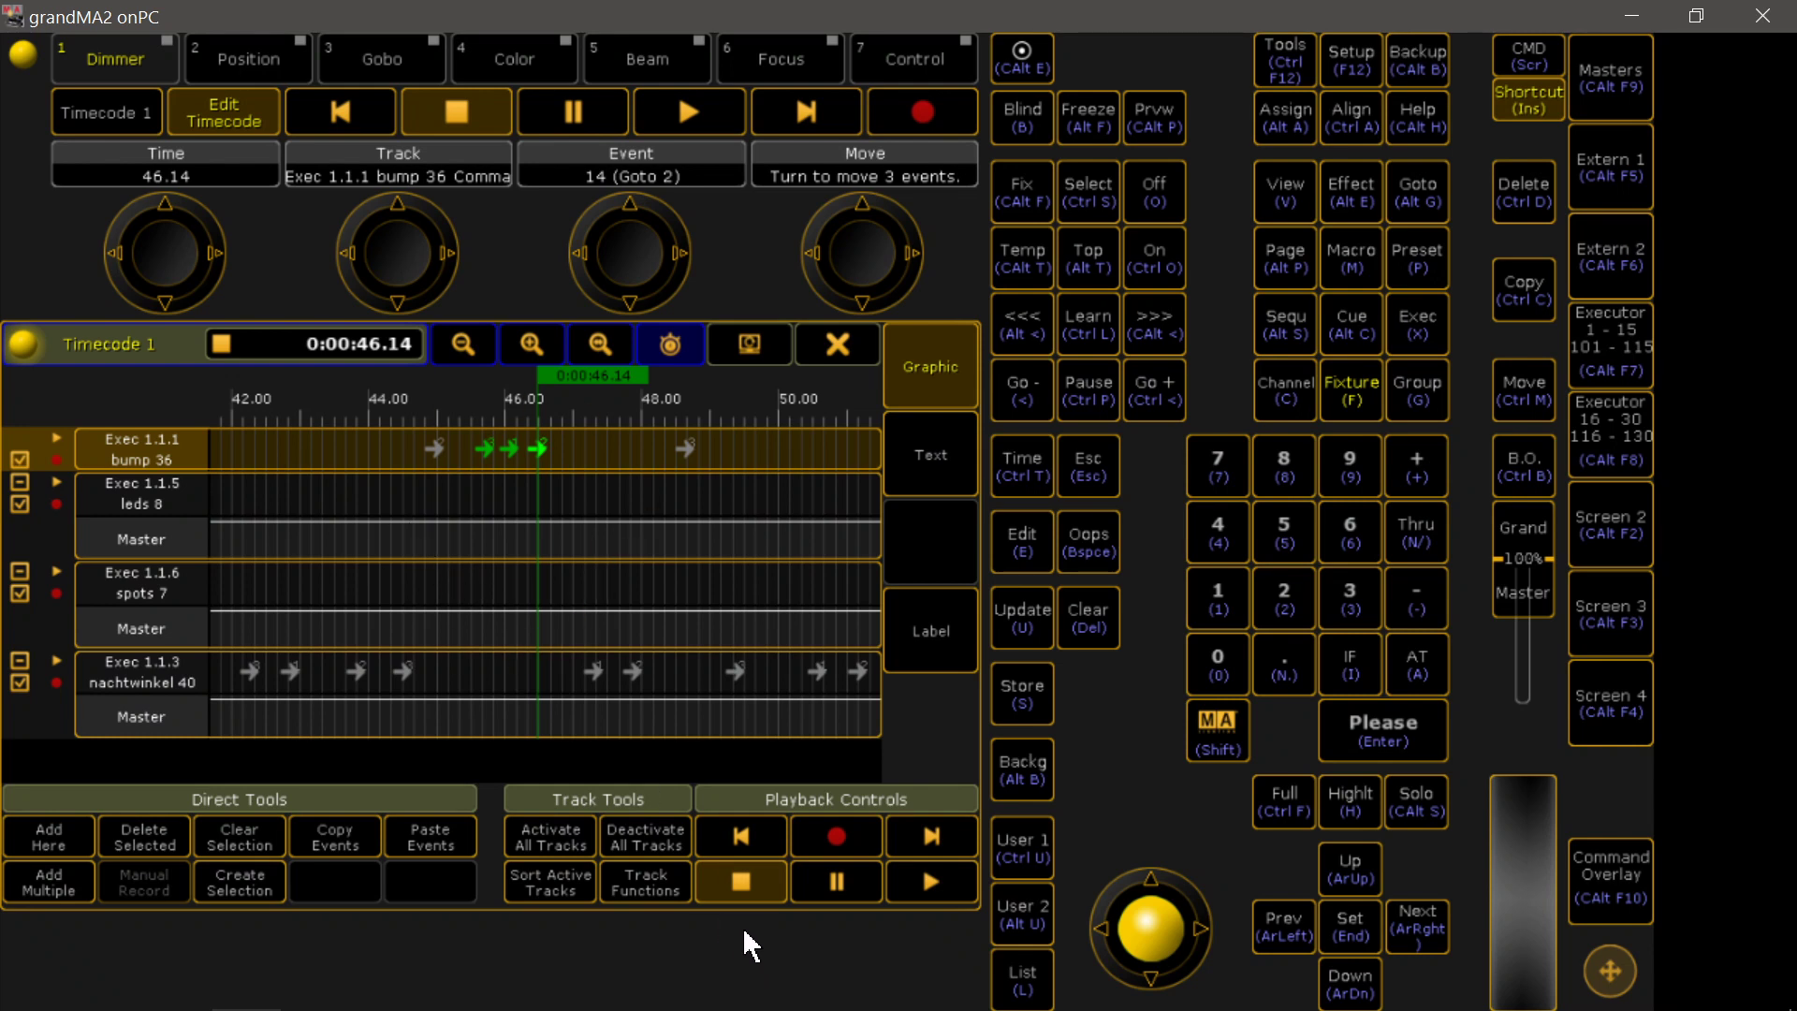
Step: Start Timecode 1 playback, play the REAPER project from its beginning, and return to a zoomed-out timeline in grandMA2 onPC
left_click(929, 884)
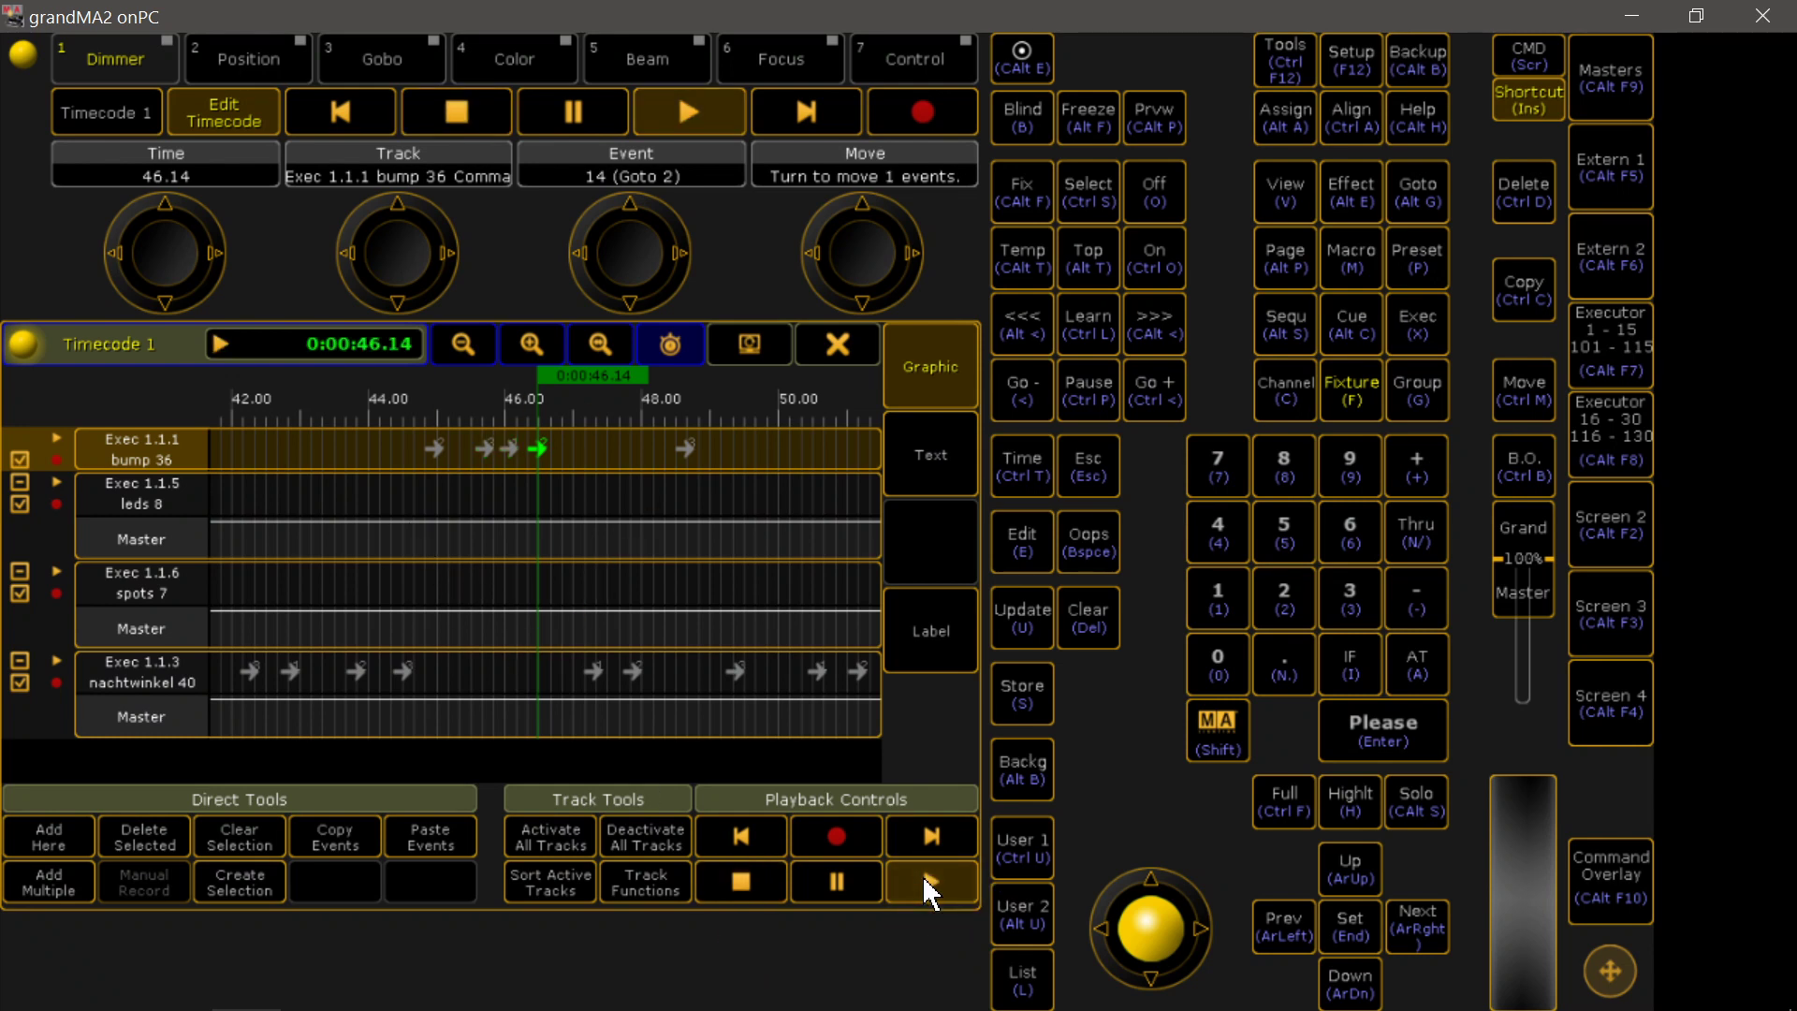
key("alt+Tab")
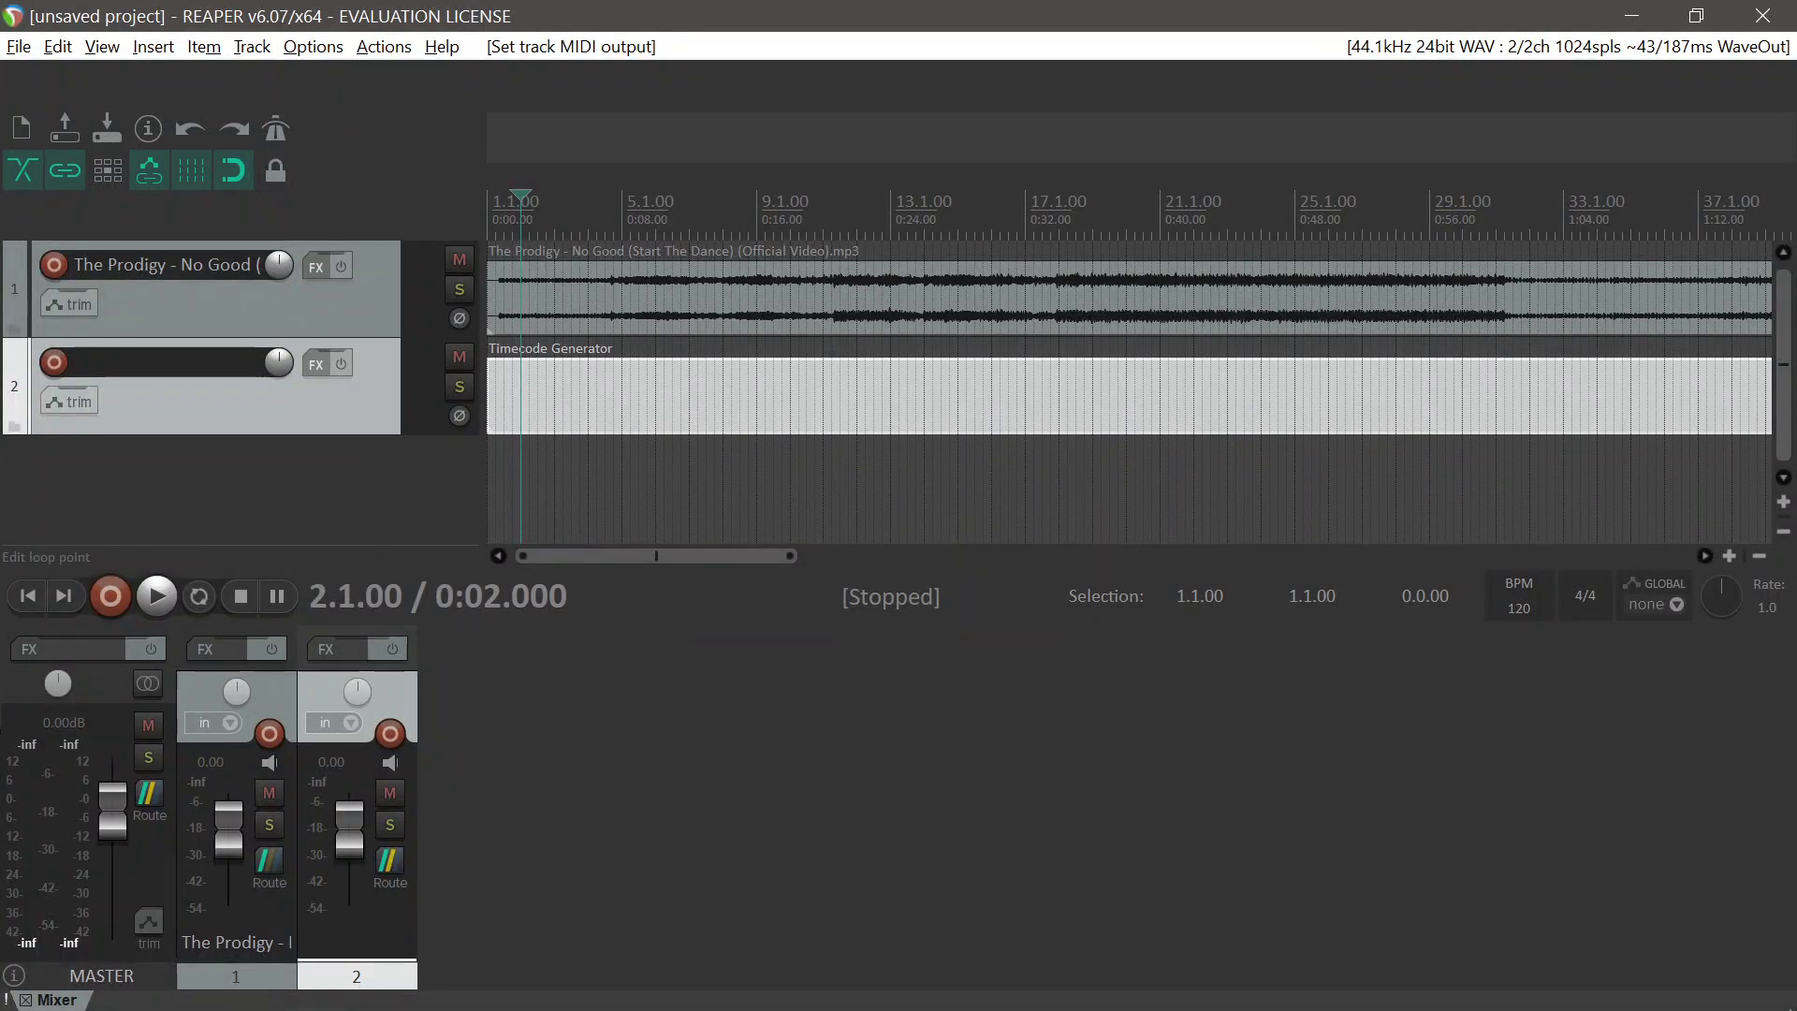
left_click(497, 440)
key("space")
key("alt+Tab")
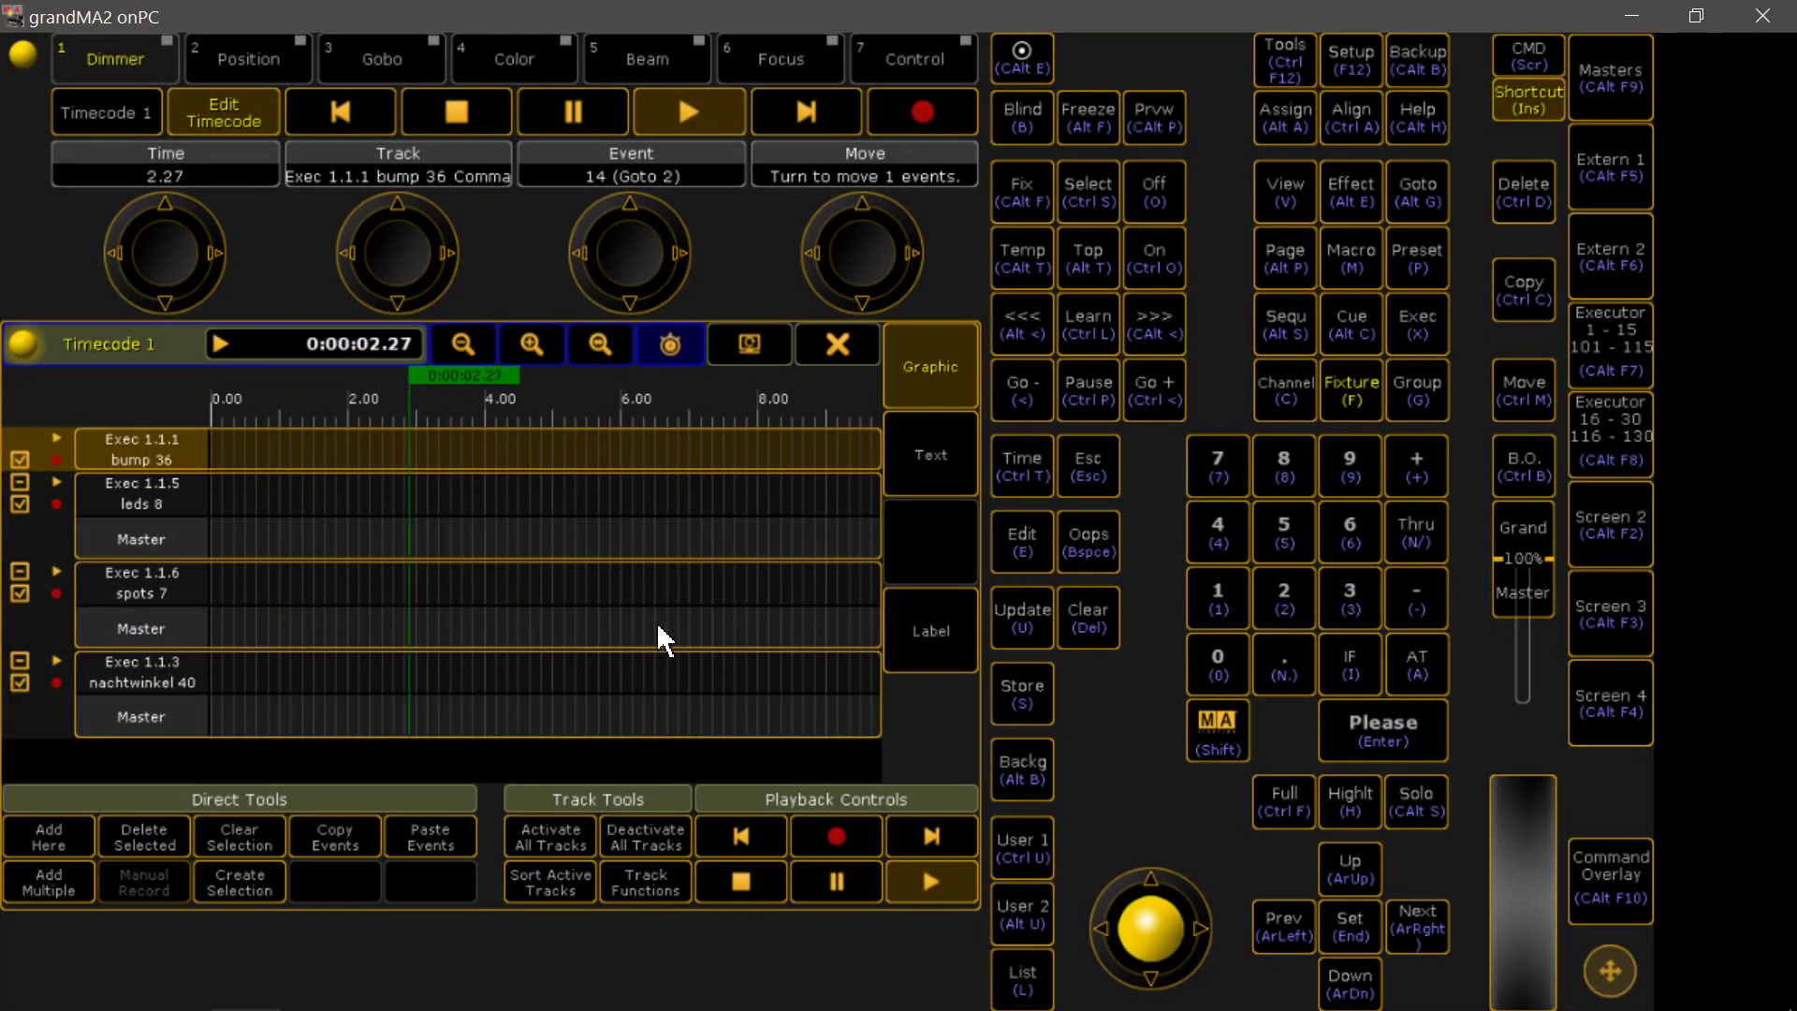
left_click(597, 349)
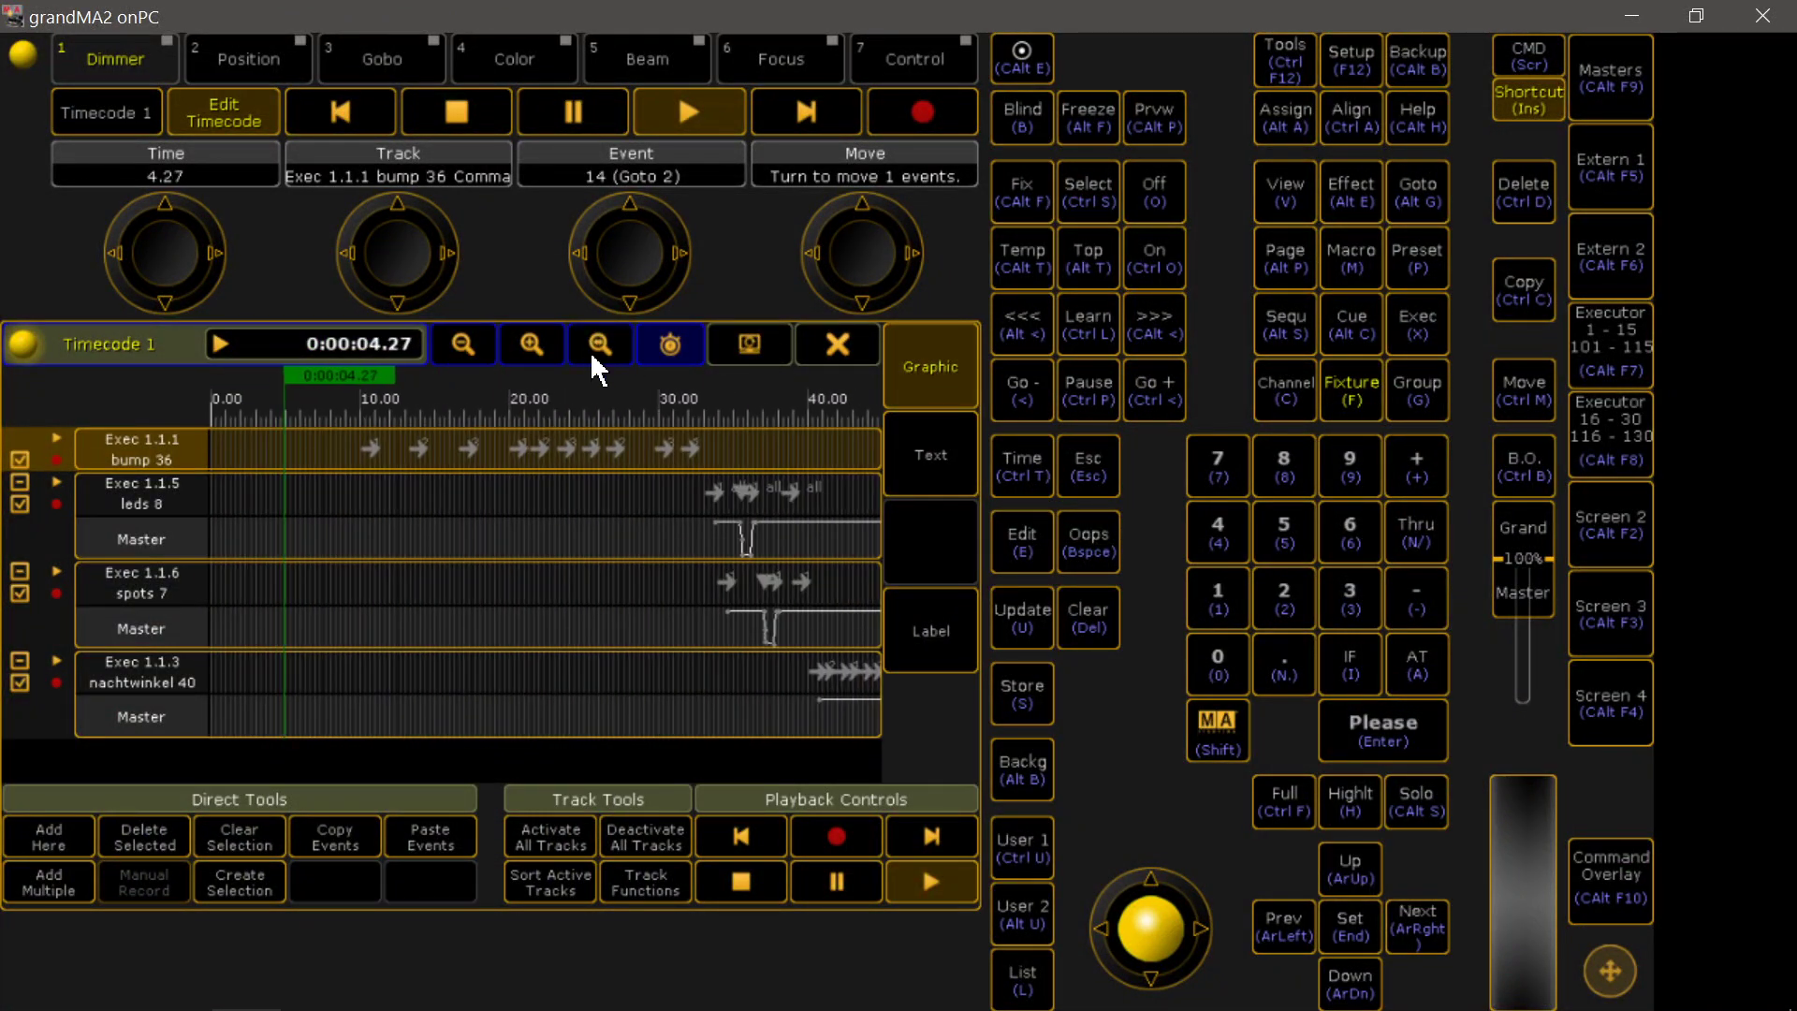
Step: Check executors 1-15 against the Timecode 1 timeline while the show plays back
left_click(1611, 363)
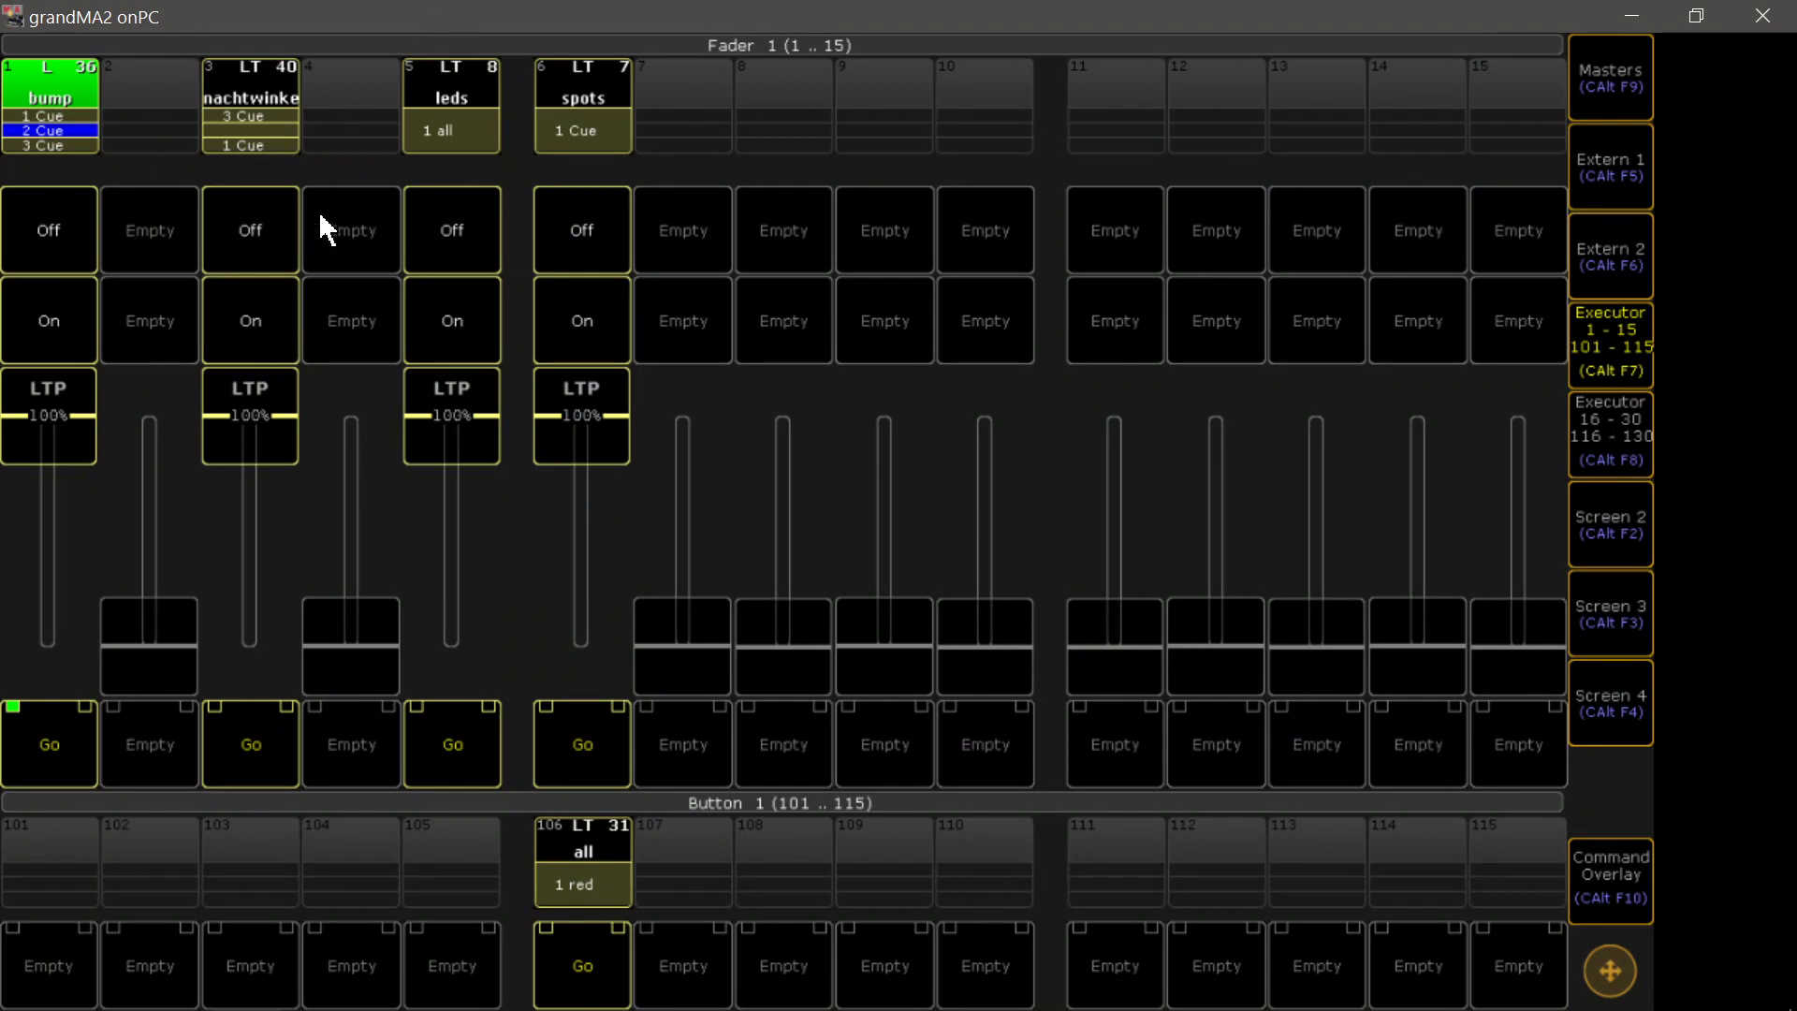
left_click(1611, 339)
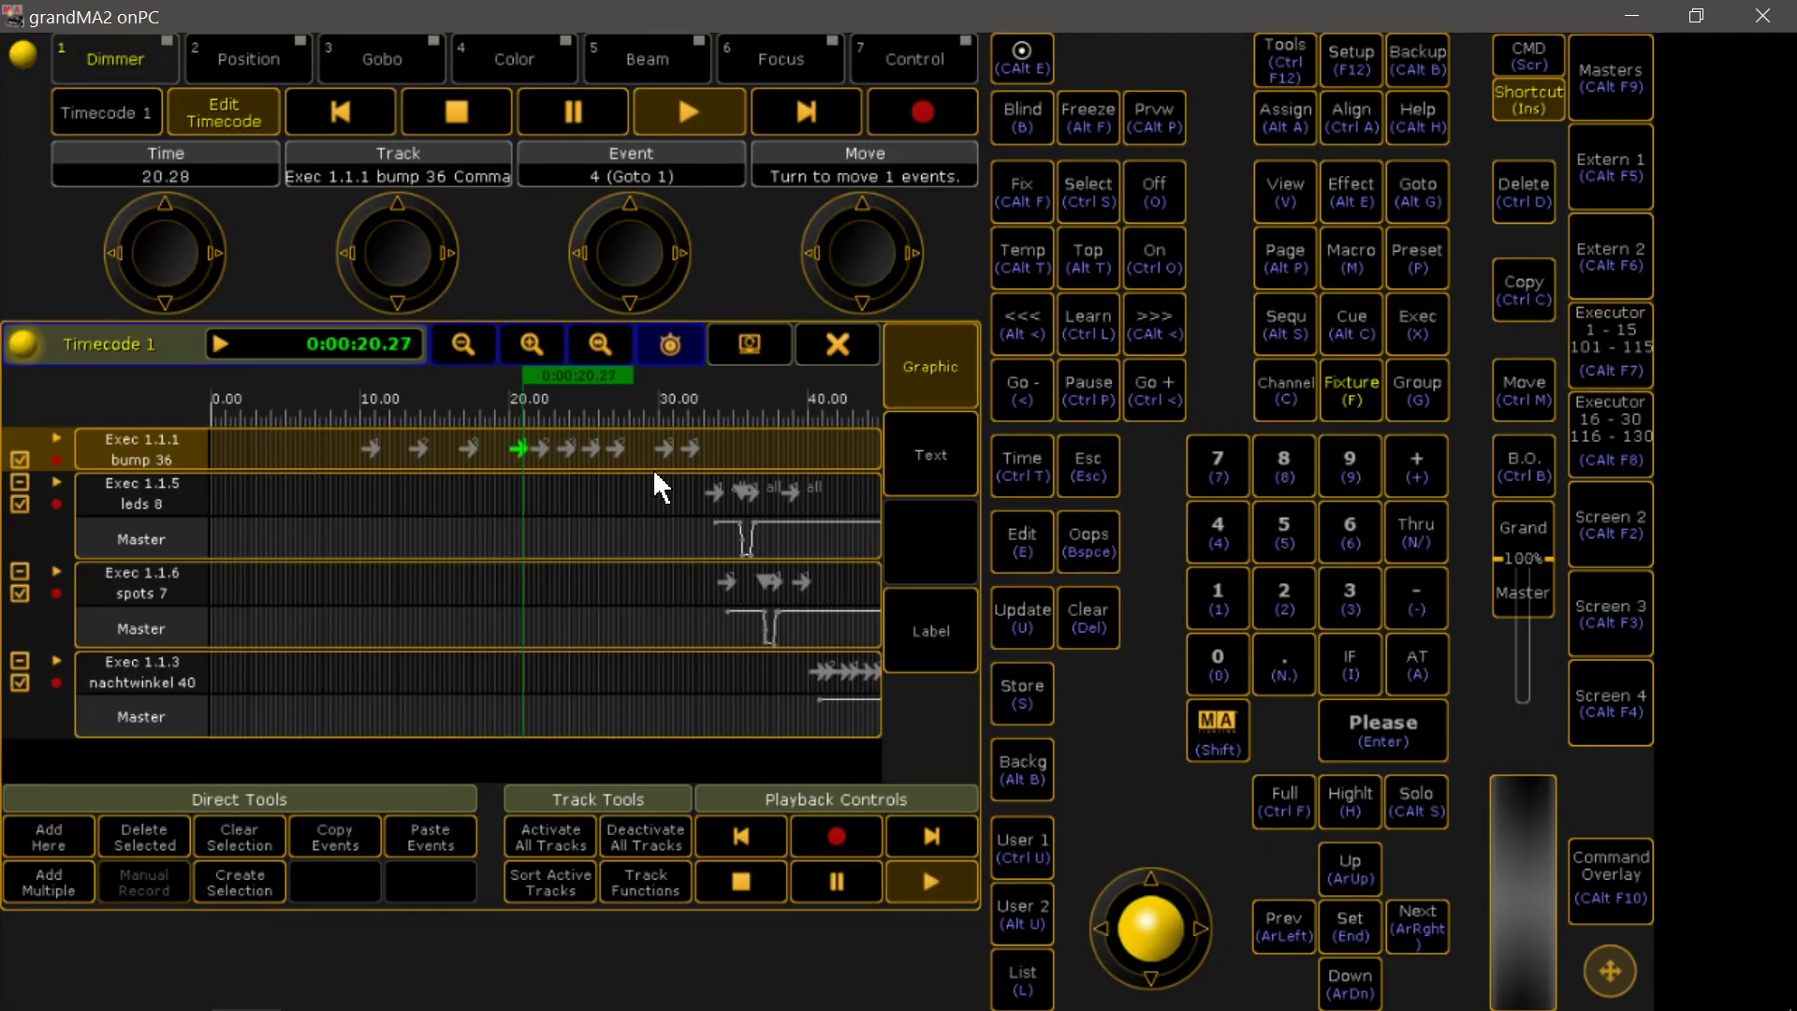
left_click(1627, 348)
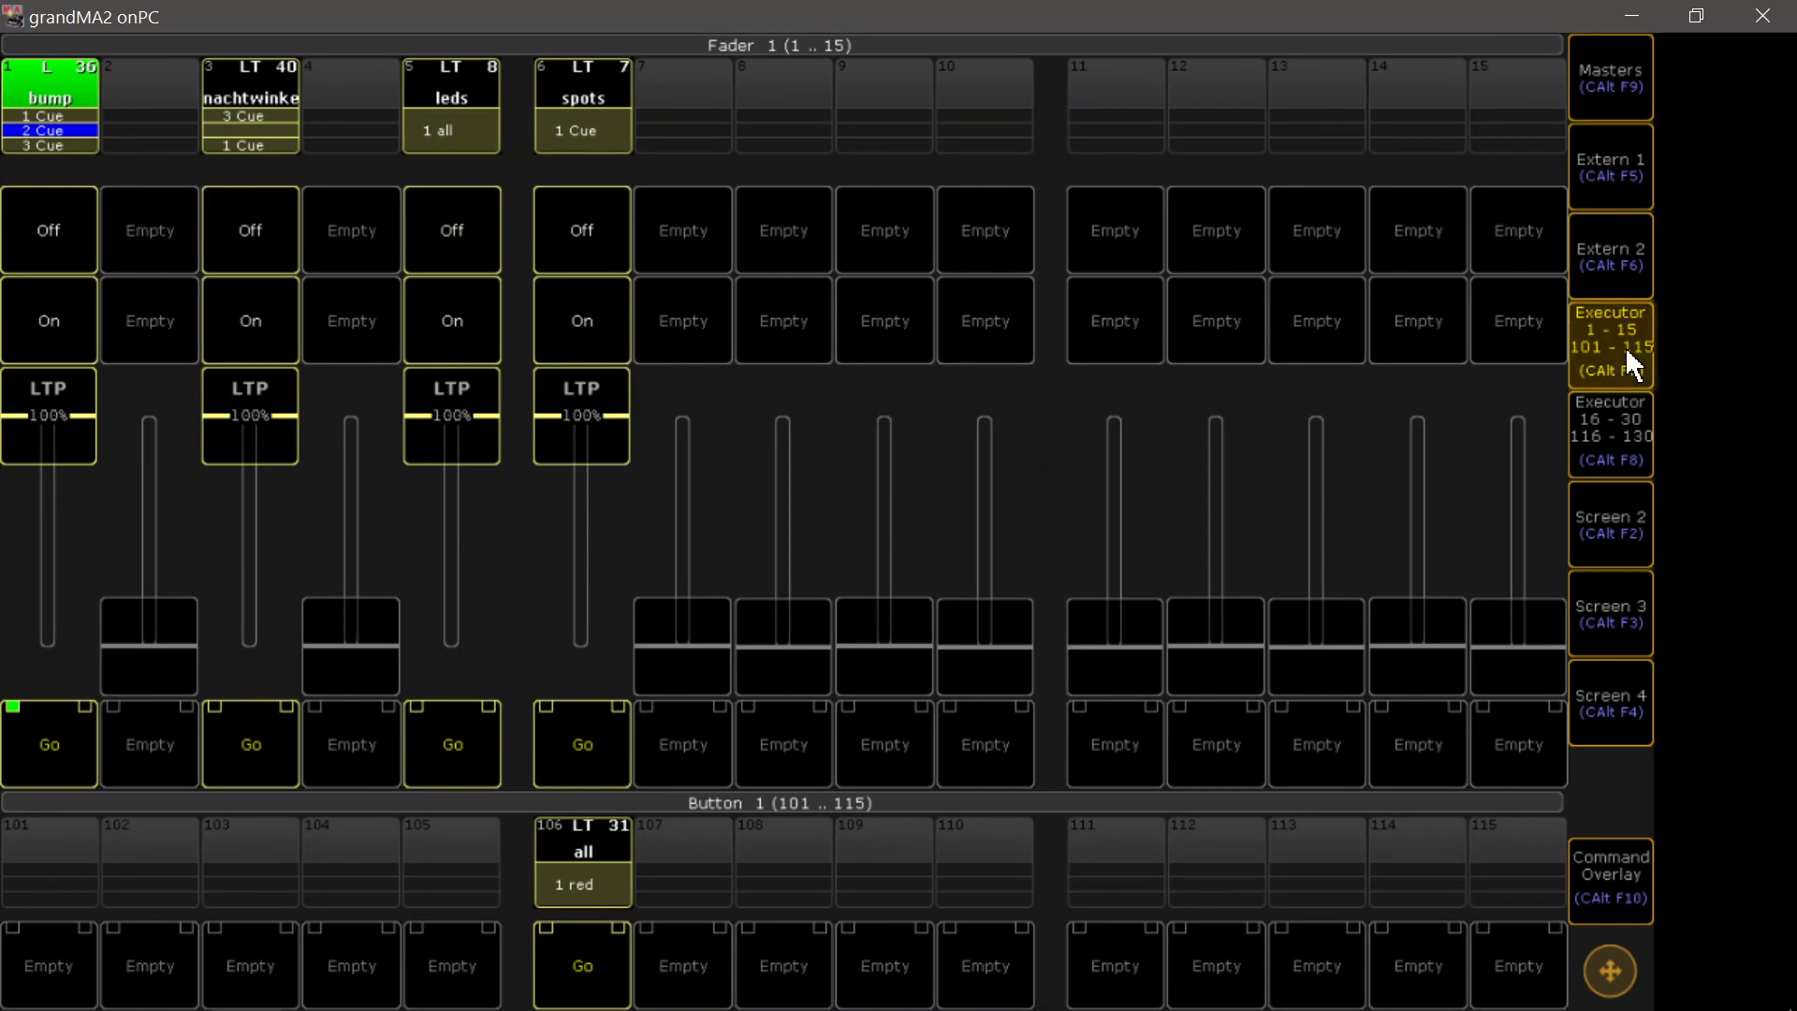
left_click(1624, 346)
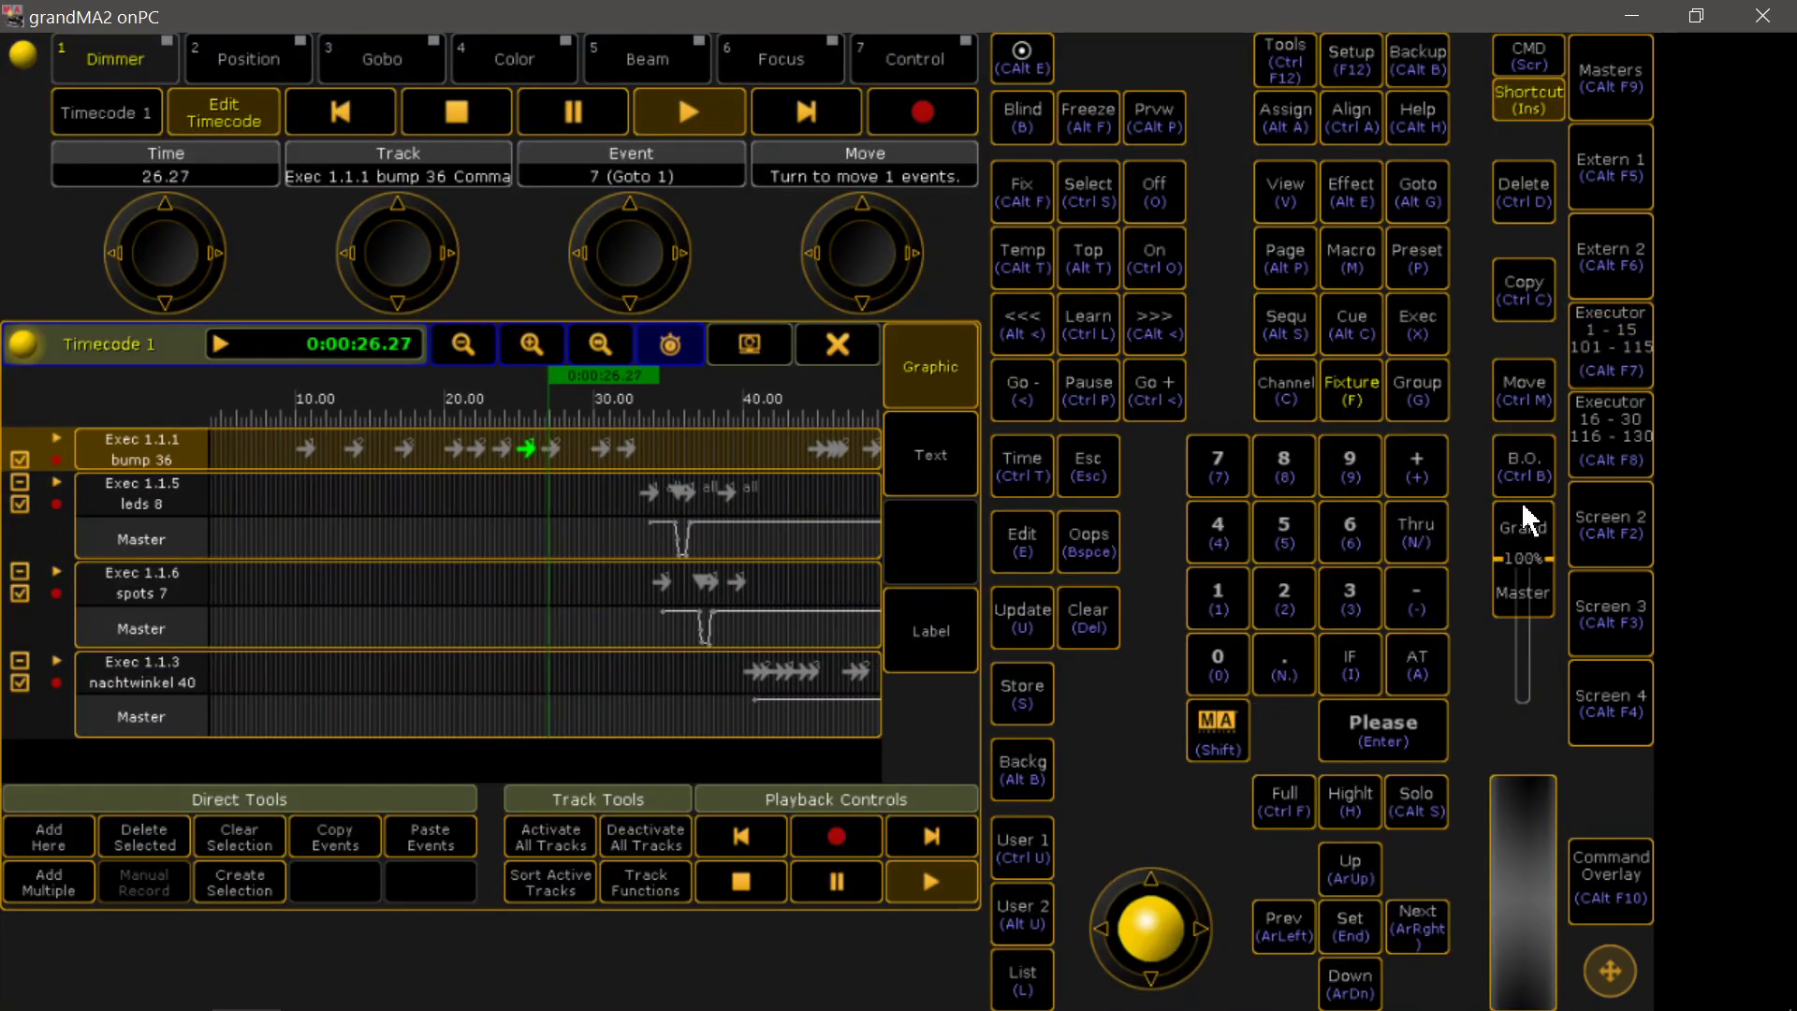
left_click(1614, 332)
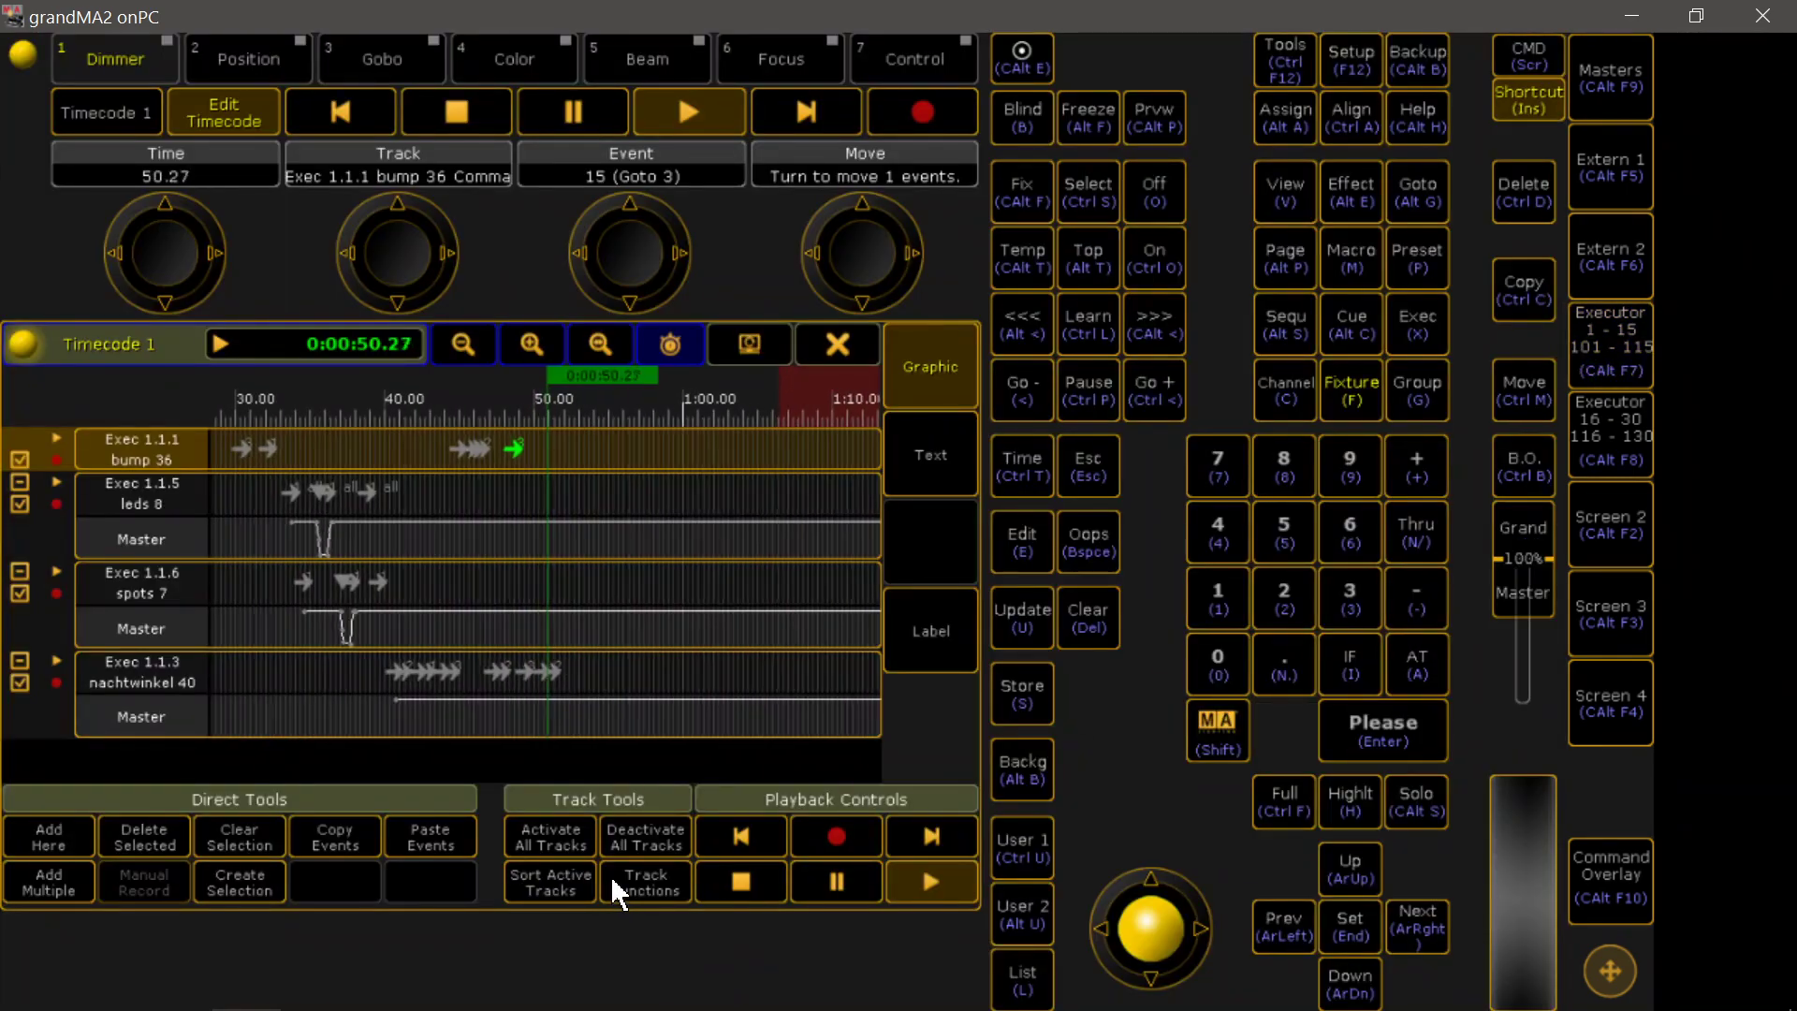
Step: Stop playback in REAPER and return to grandMA2 onPC
key("alt+Tab")
key("space")
key("alt+Tab")
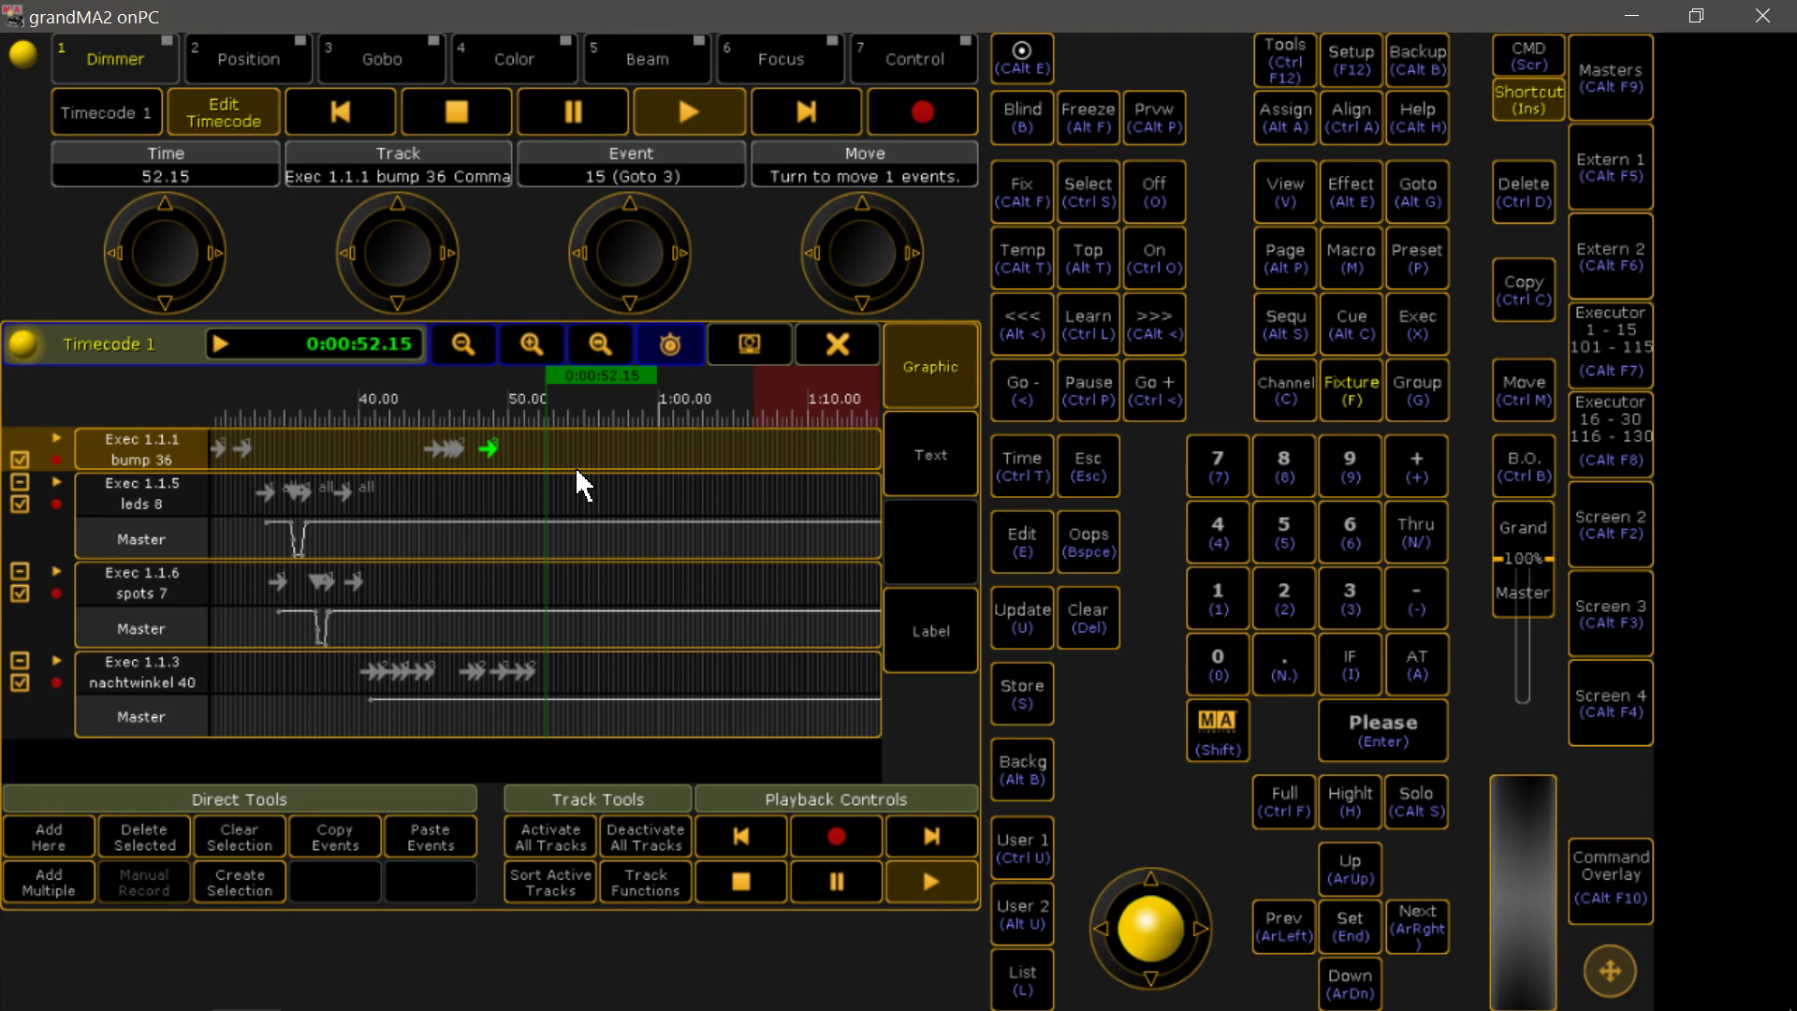
Step: View the command choices for the last bump event without changing it, re-enable keyboard shortcuts, and close the Timecode 1 editor
left_click(497, 462)
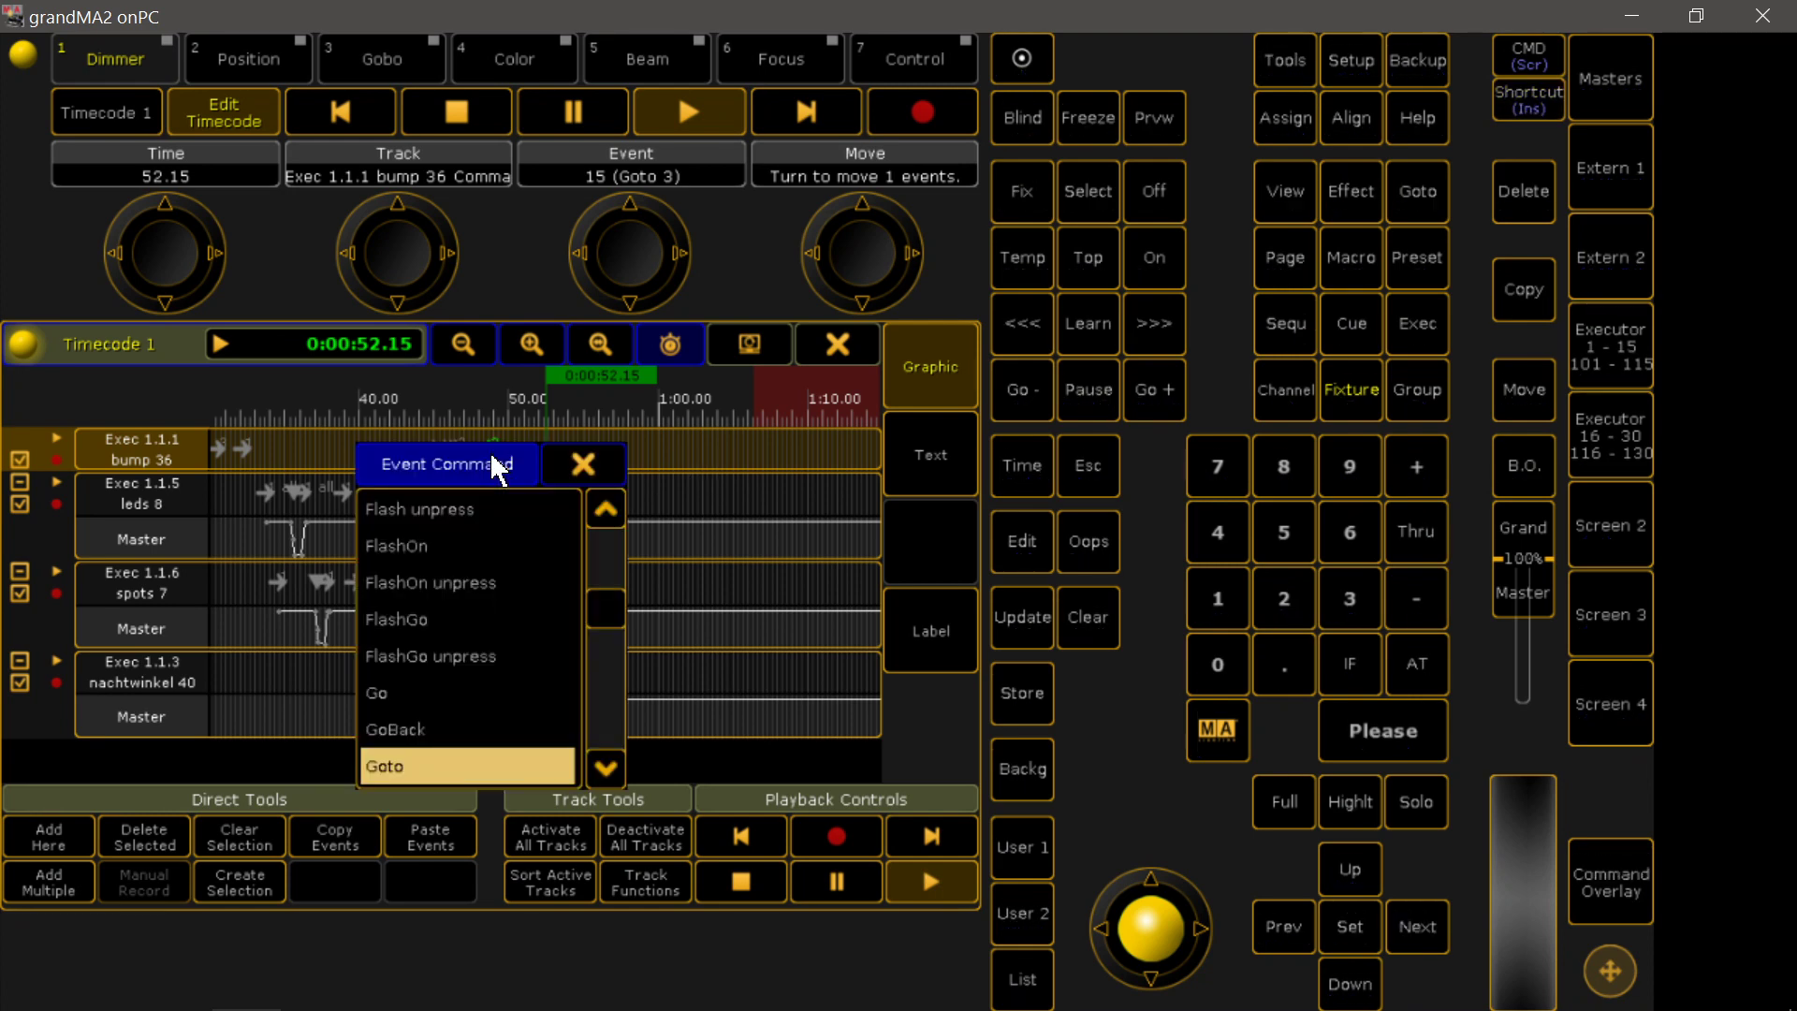
left_click(603, 465)
key("Insert")
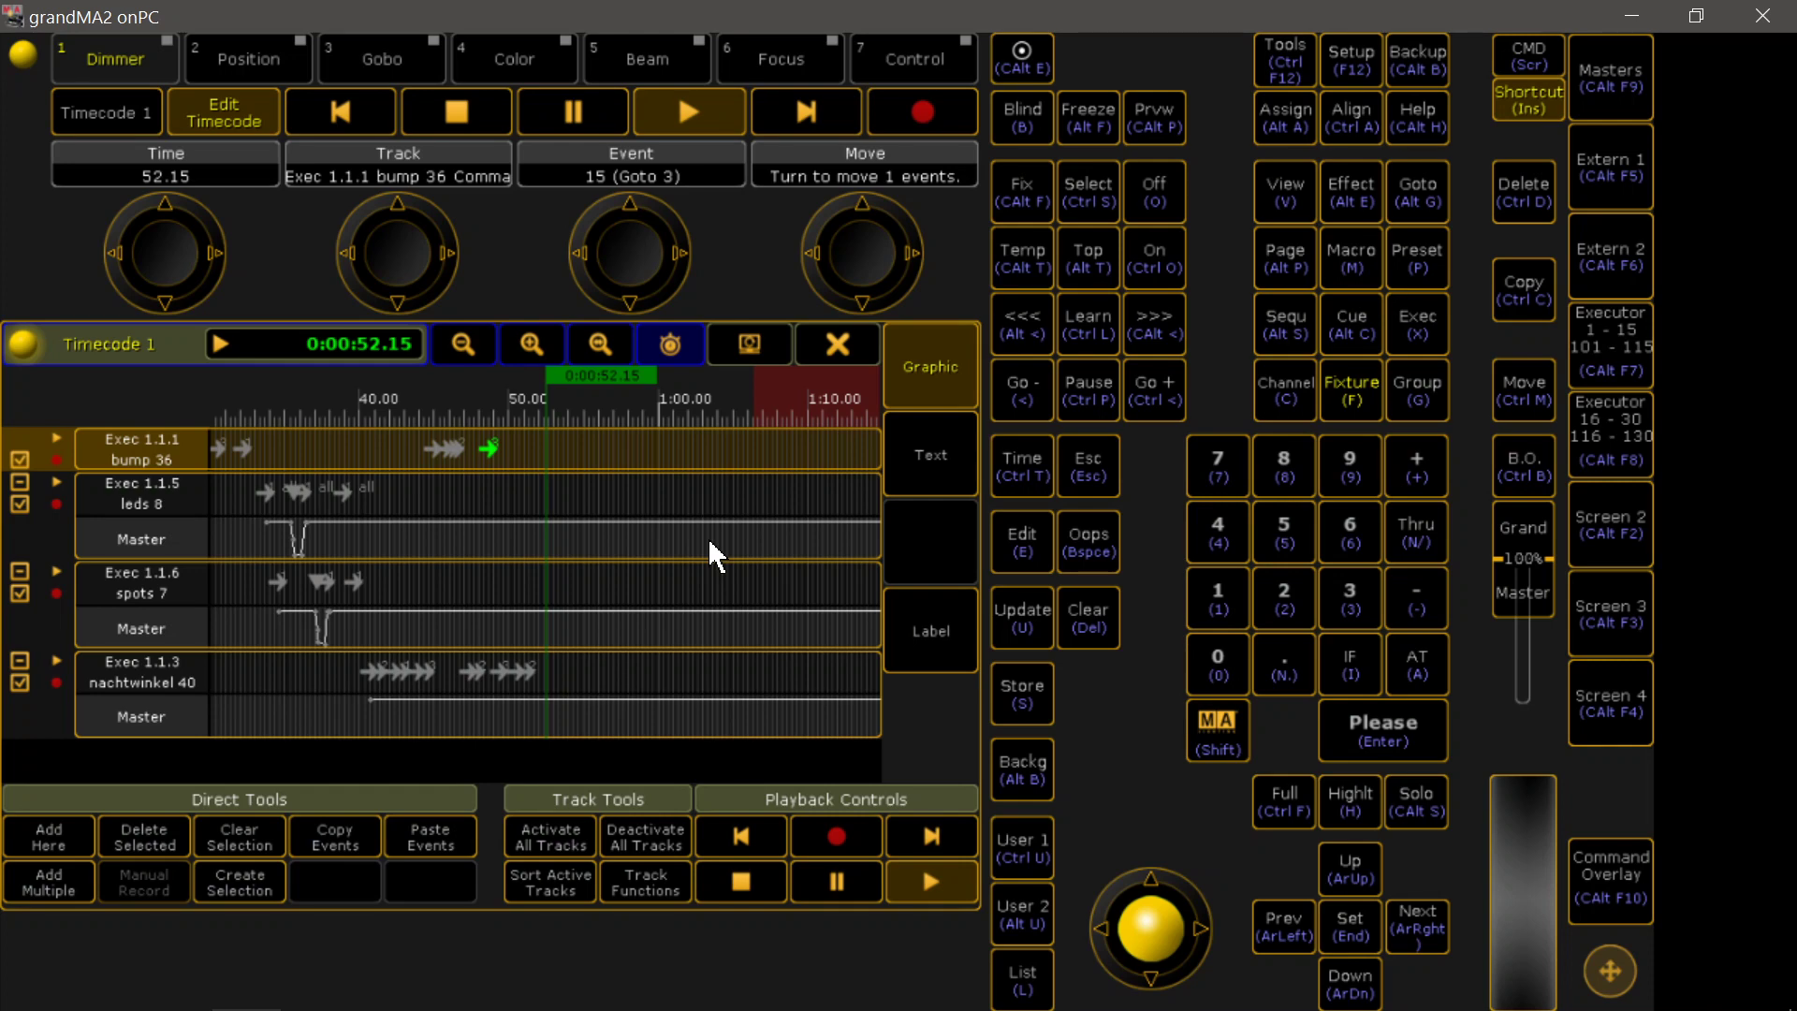
left_click(838, 344)
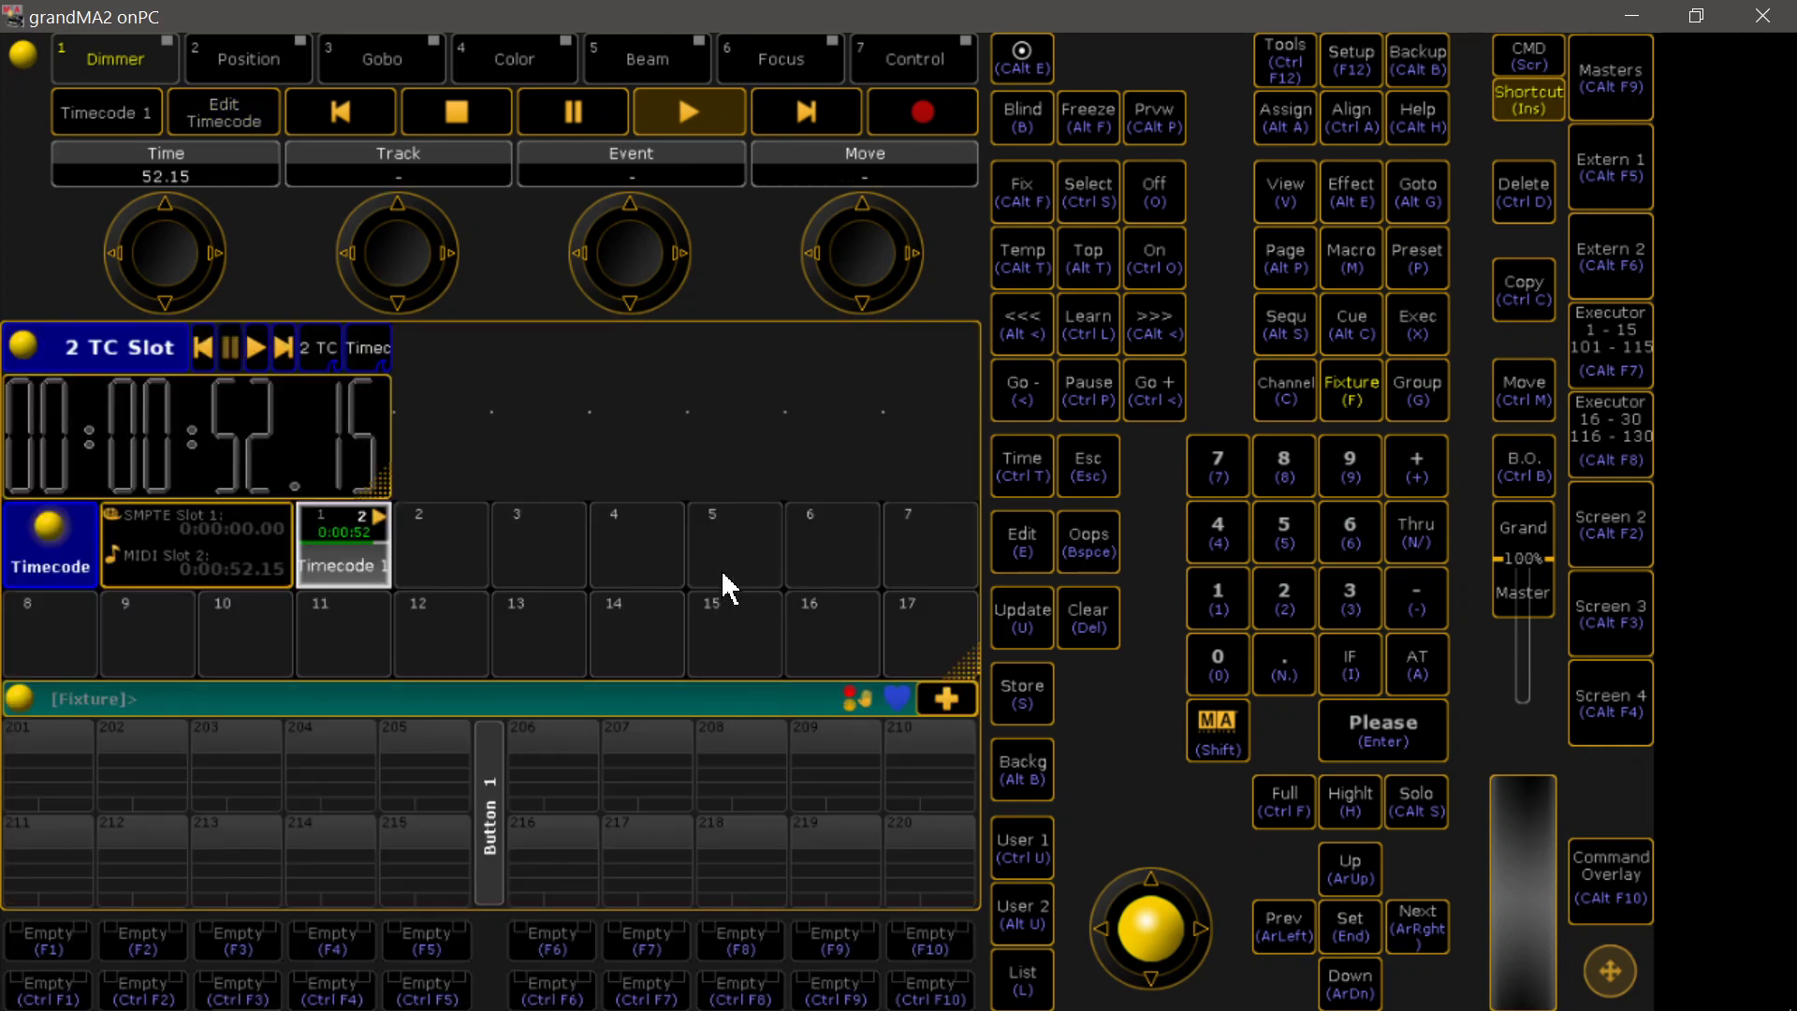